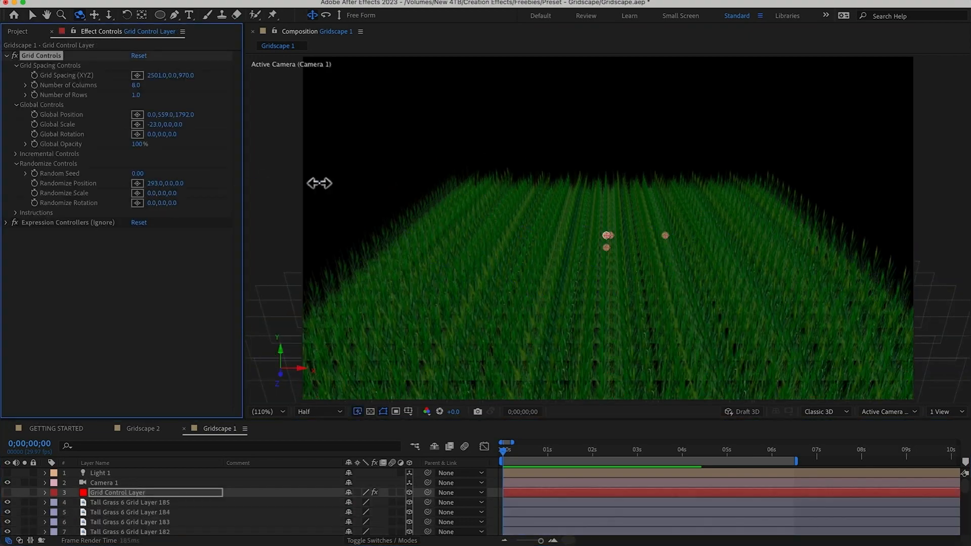
Raise the Randomize Position and Randomize Scale values on the Grid Control Layer to scatter the tall grass layers
{"action": "left_click_drag", "start_coordinate": [319, 183], "coordinate": [608, 192]}
{"action": "left_click_drag", "start_coordinate": [180, 184], "coordinate": [439, 178]}
{"action": "left_click_drag", "start_coordinate": [609, 216], "coordinate": [609, 189]}
{"action": "left_click_drag", "start_coordinate": [152, 193], "coordinate": [176, 194]}
{"action": "key", "text": "3"}
{"action": "left_click_drag", "start_coordinate": [625, 214], "coordinate": [603, 217]}
{"action": "key", "text": "1"}
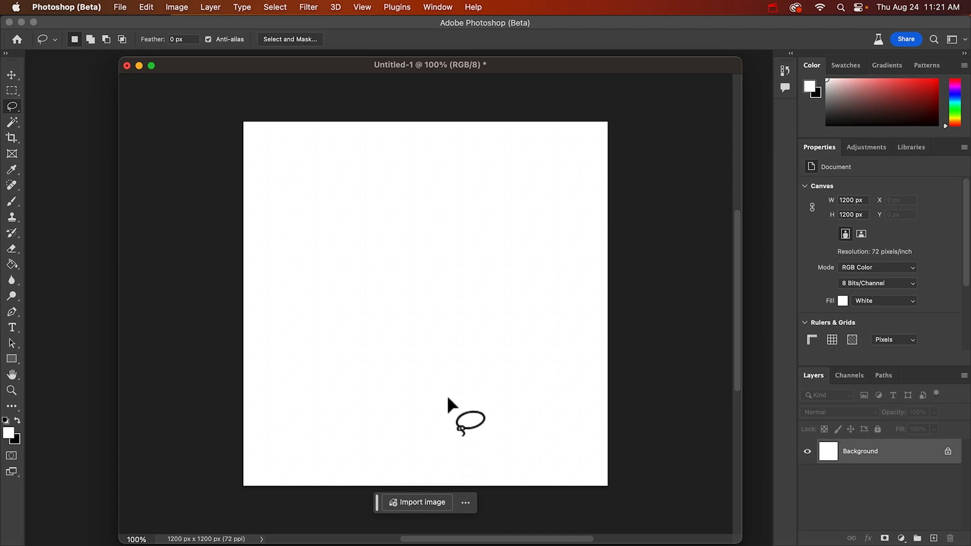
In Photoshop, draw a large freehand lasso selection covering most of the white 1200 x 1200 px canvas
{"action": "mouse_move", "coordinate": [565, 455]}
{"action": "left_mouse_down"}
{"action": "mouse_move", "coordinate": [474, 469]}
{"action": "mouse_move", "coordinate": [362, 463]}
{"action": "left_mouse_up"}
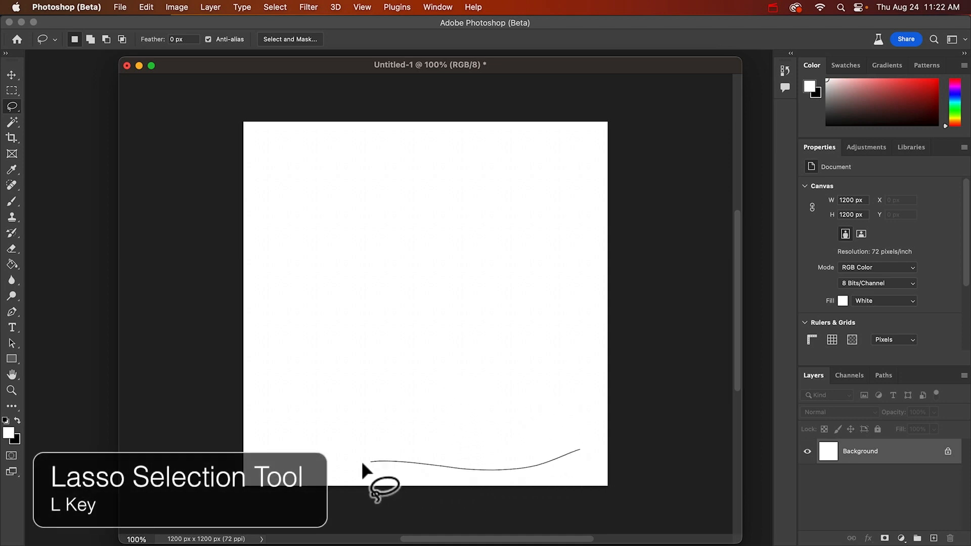
{"action": "left_click_drag", "start_coordinate": [258, 250], "coordinate": [401, 137]}
{"action": "mouse_move", "coordinate": [536, 165]}
{"action": "left_mouse_down"}
{"action": "mouse_move", "coordinate": [584, 236]}
{"action": "mouse_move", "coordinate": [598, 412]}
{"action": "mouse_move", "coordinate": [580, 447]}
{"action": "left_mouse_up"}
Generate content in the lassoed area with the Generative Fill prompt "tall green grass, photo"
{"action": "left_click", "coordinate": [343, 491]}
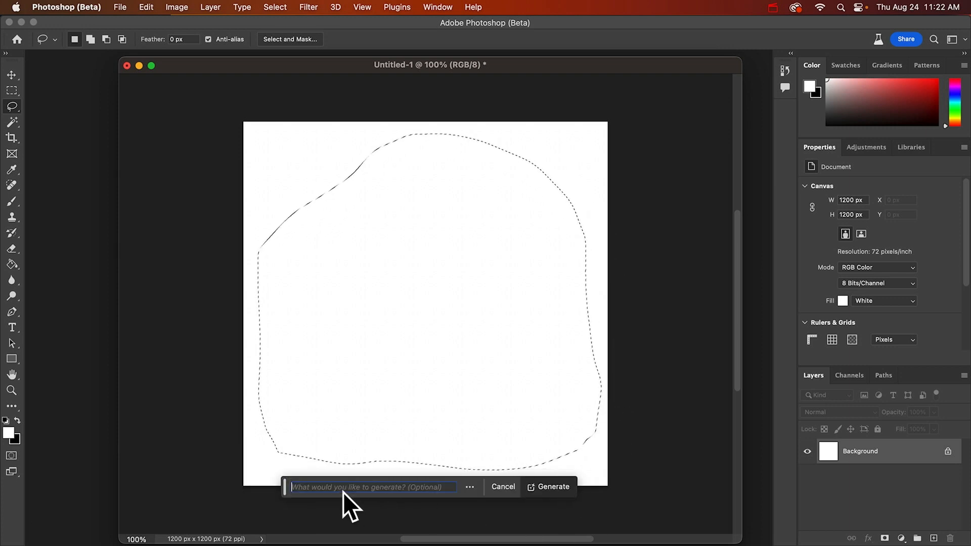
{"action": "type", "text": "tall green "}
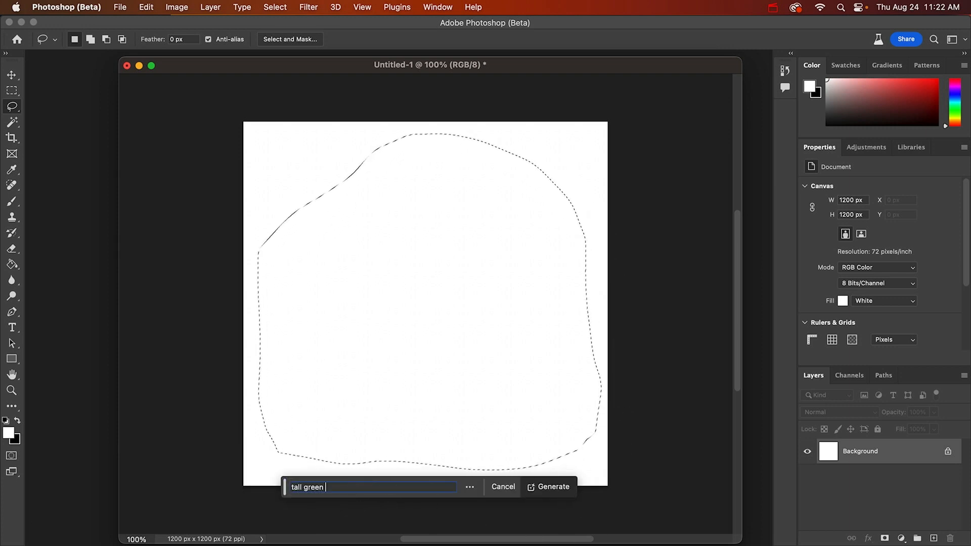
{"action": "type", "text": "grass, "}
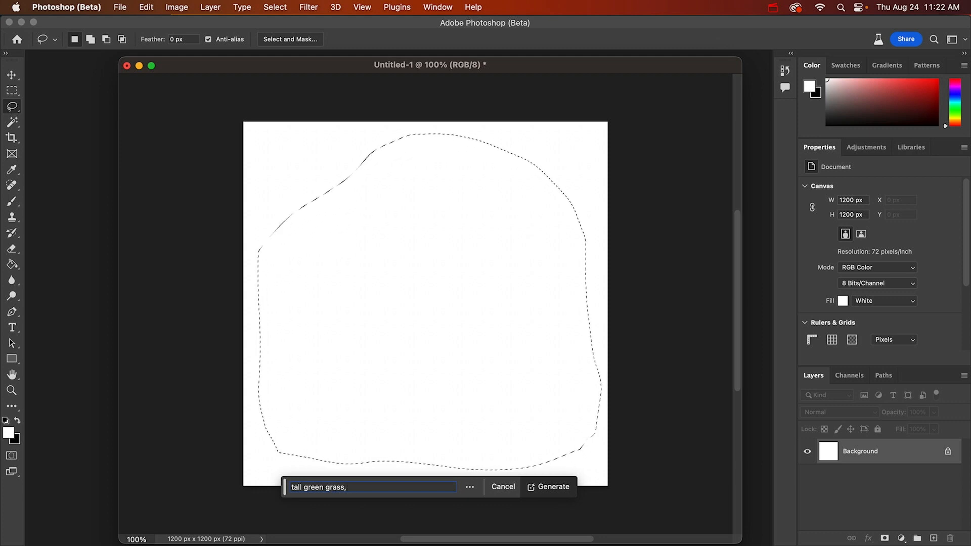
{"action": "type", "text": "photo"}
{"action": "left_click", "coordinate": [563, 484]}
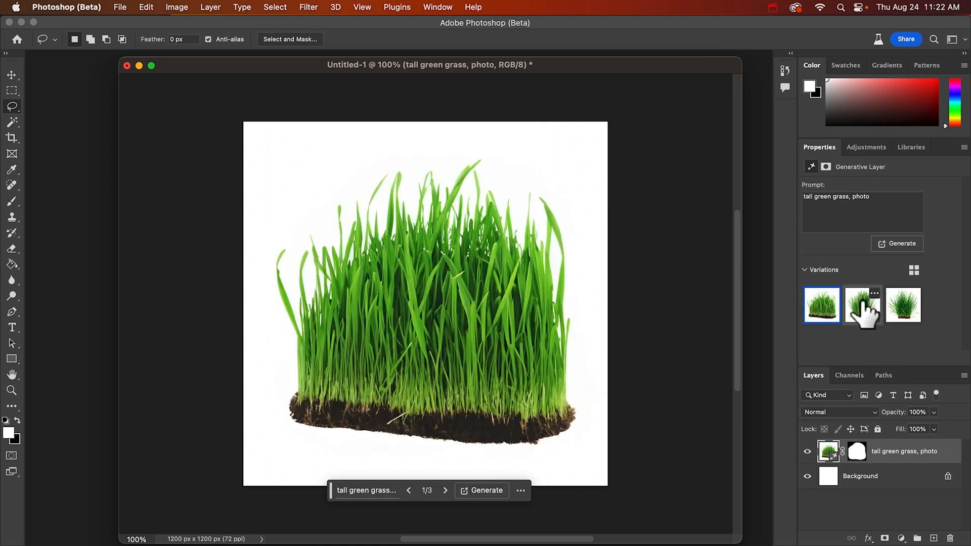
Preview the second and third grass variations and regenerate with the prompt "tall green grass, reeds, photo"
{"action": "left_click", "coordinate": [864, 304]}
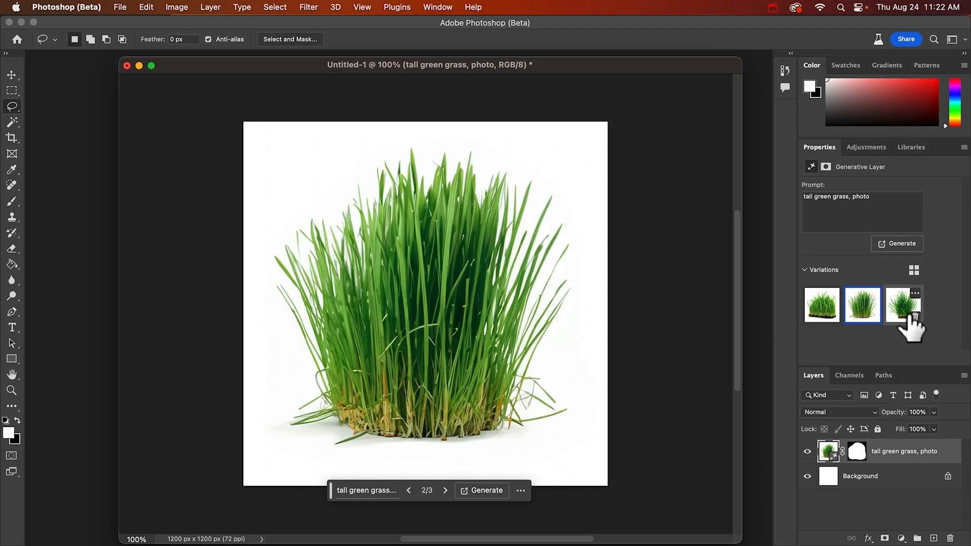
{"action": "left_click", "coordinate": [908, 319]}
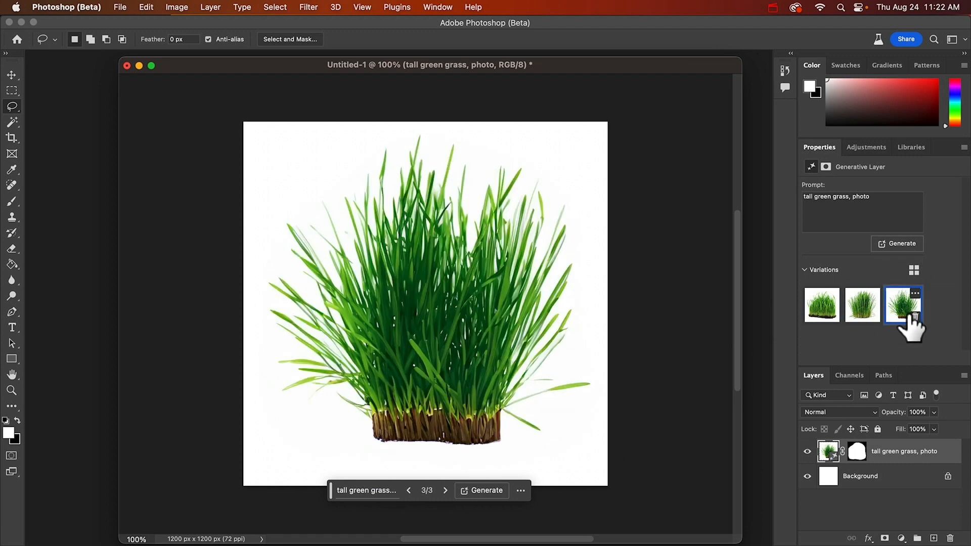
{"action": "left_click", "coordinate": [355, 490]}
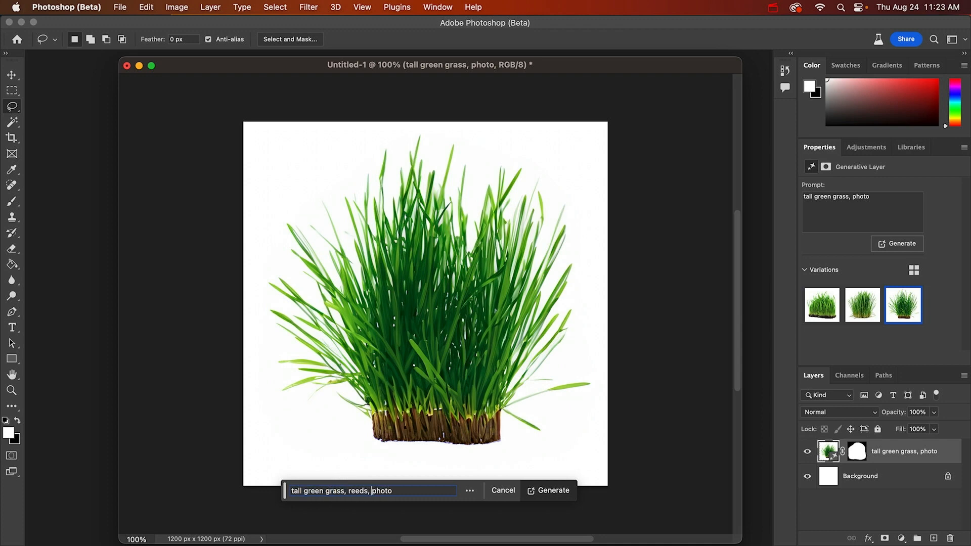
{"action": "left_click", "coordinate": [556, 491]}
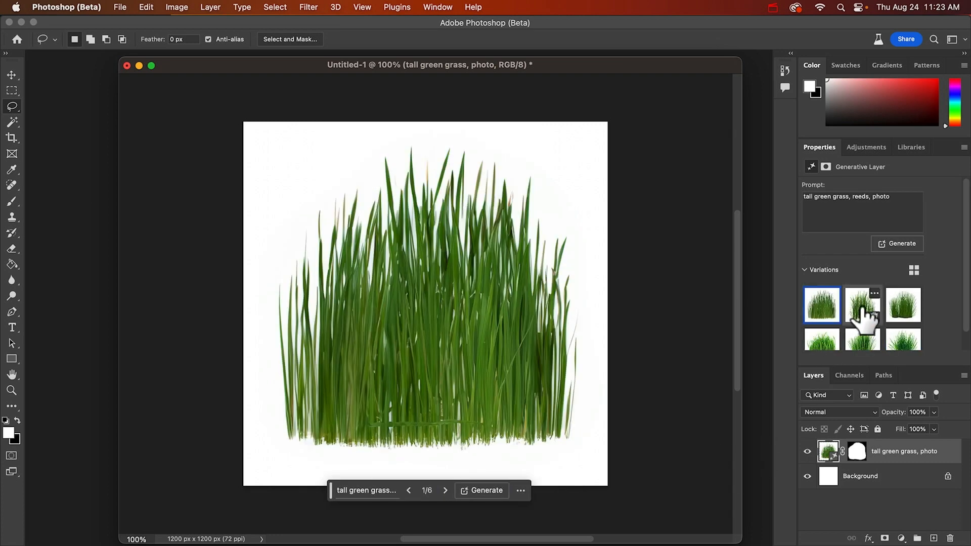
Choose the third reeds variation and paste a merged copy of the whole canvas as a new layer
{"action": "left_click", "coordinate": [861, 316]}
{"action": "left_click", "coordinate": [895, 319]}
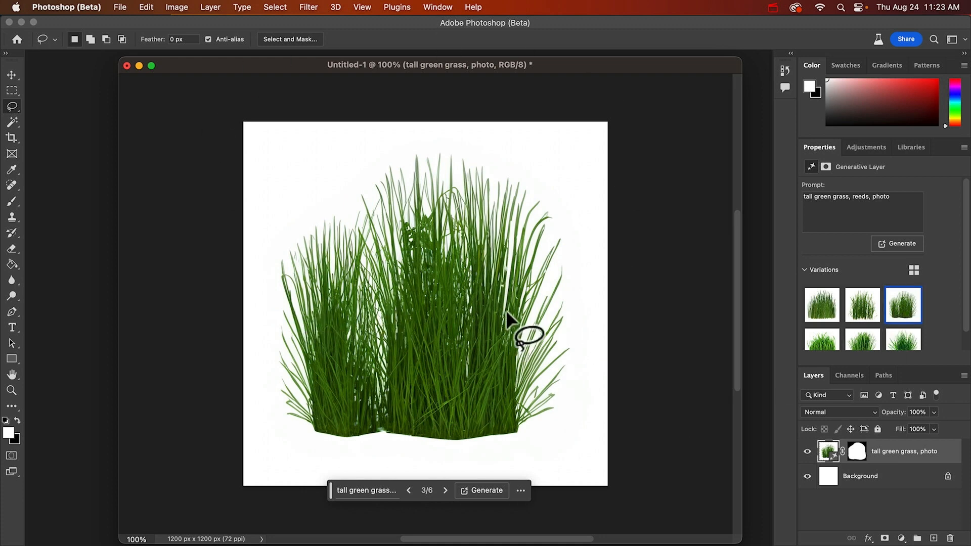
{"action": "key", "text": "super+a"}
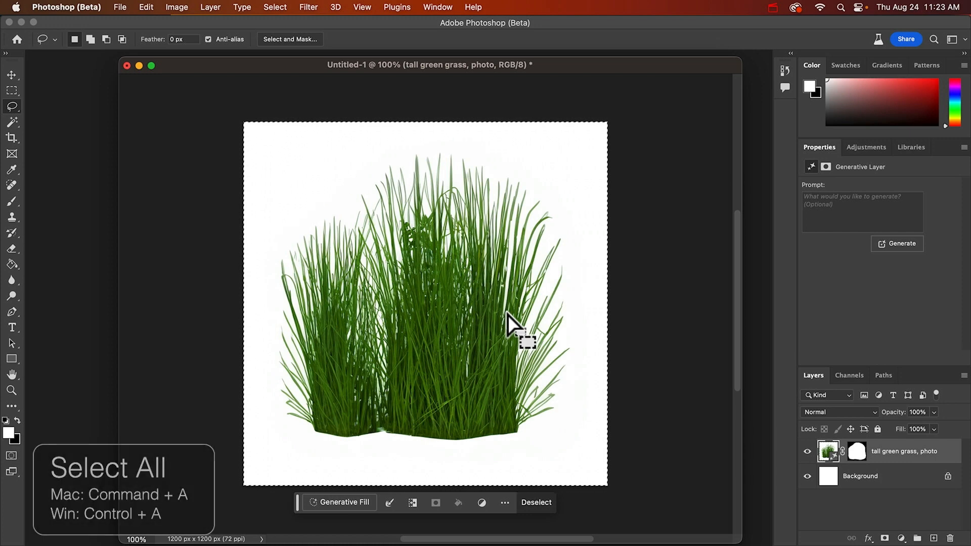
{"action": "key", "text": "shift+super+c"}
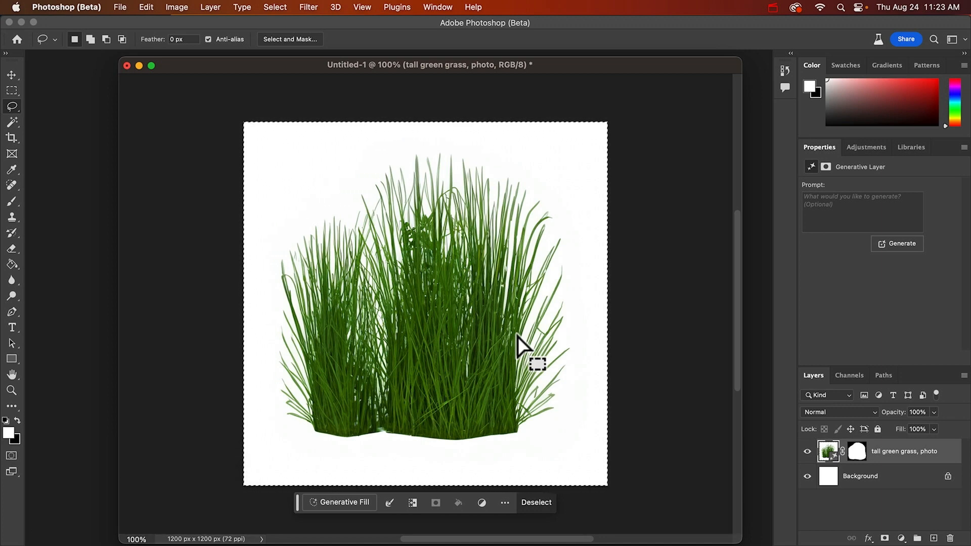
{"action": "key", "text": "super+v"}
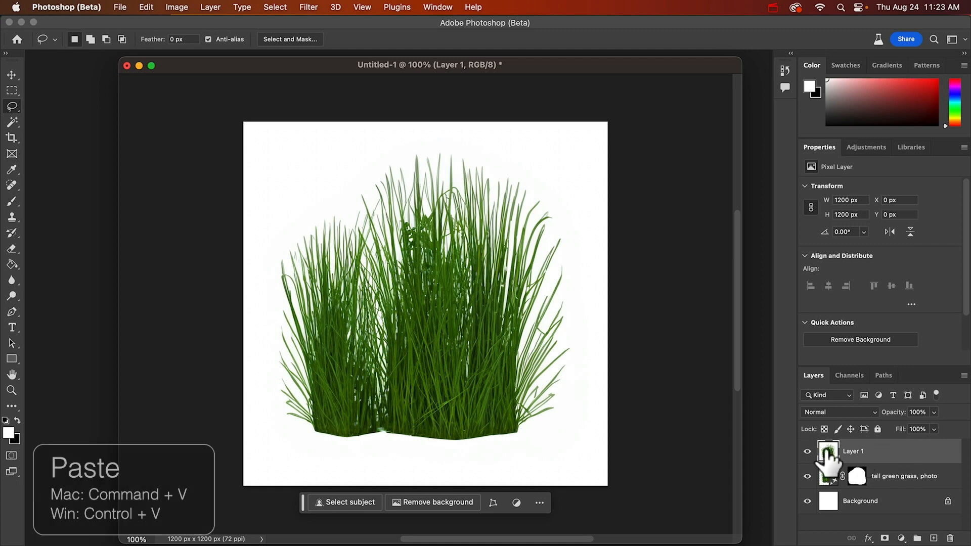
Hide the pasted grass copy and show the second variation of the generative grass layer
{"action": "left_click", "coordinate": [808, 452]}
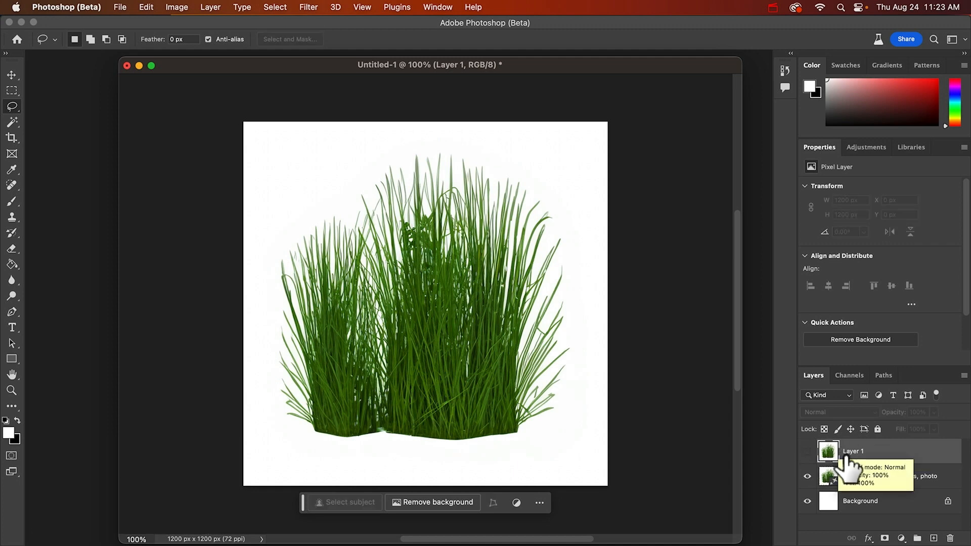
{"action": "left_click", "coordinate": [895, 478]}
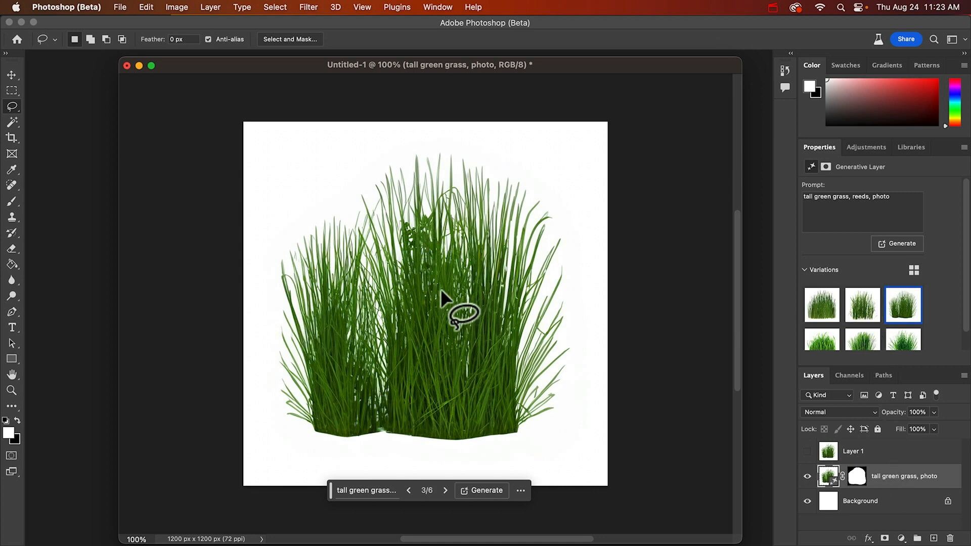
{"action": "left_click", "coordinate": [862, 306]}
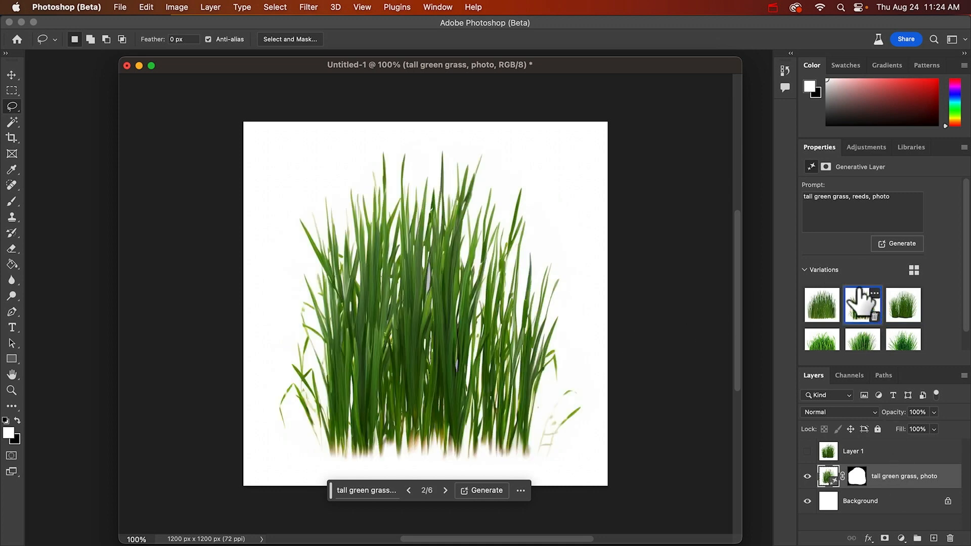
Generate more reeds variations, and generate another set with the prompt "tall green grass, reeds, photo, wildflowers"
{"action": "left_click", "coordinate": [899, 247]}
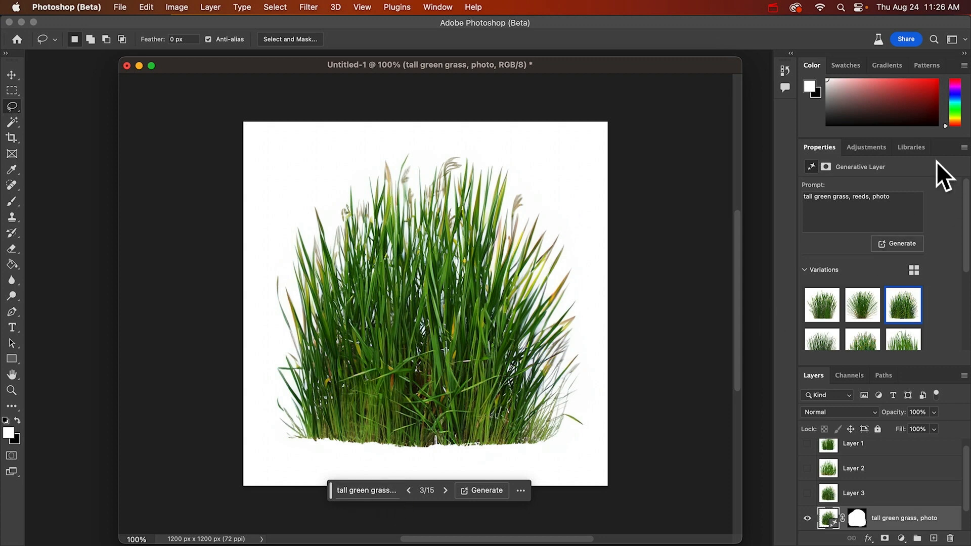
{"action": "left_click", "coordinate": [901, 199]}
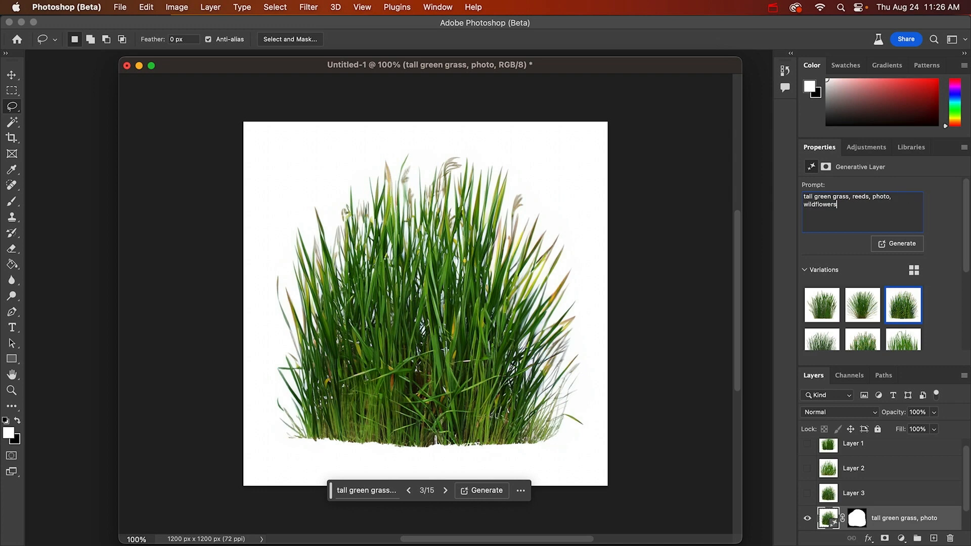
{"action": "left_click", "coordinate": [910, 245]}
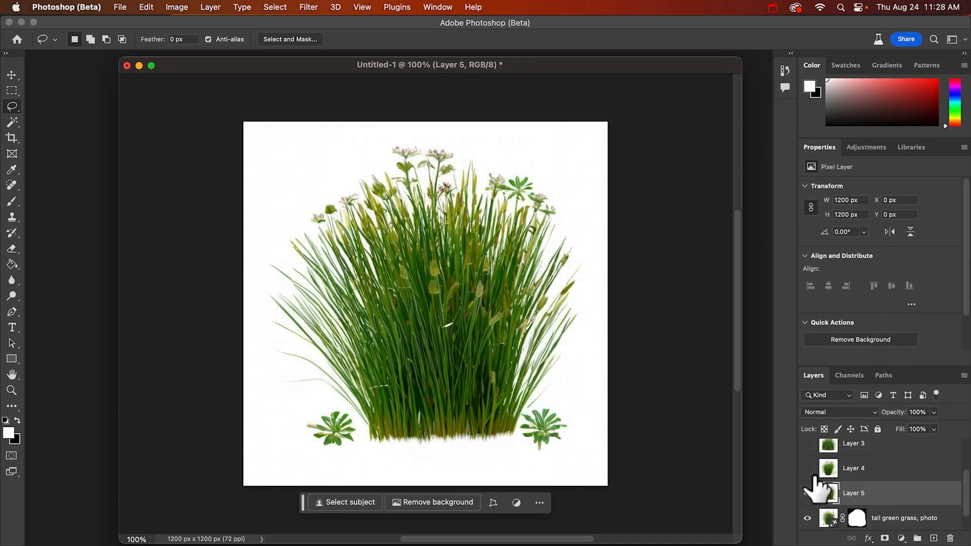
Compare the wildflower grass clumps on Layer 4 and Layer 5, leaving Layer 4 hidden
{"action": "left_click", "coordinate": [807, 468]}
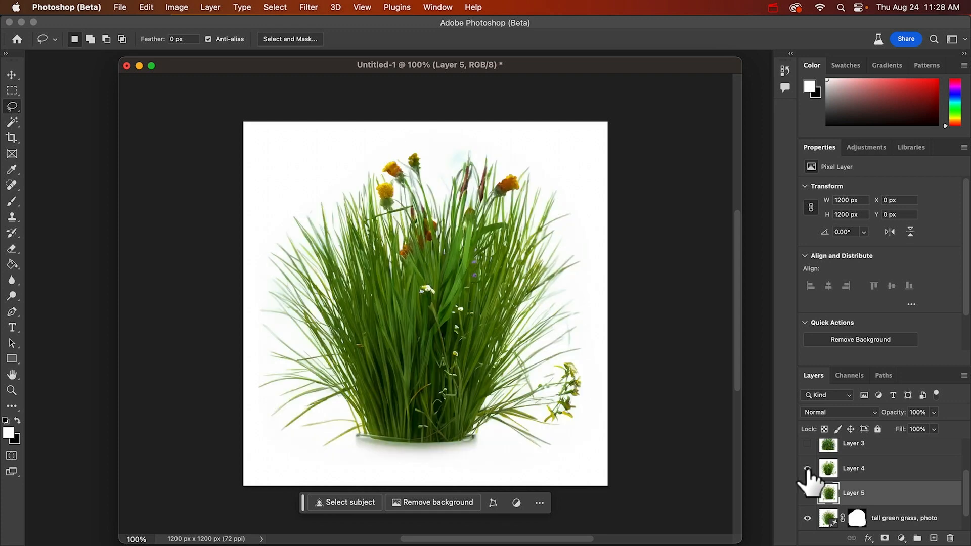
{"action": "left_click", "coordinate": [807, 469]}
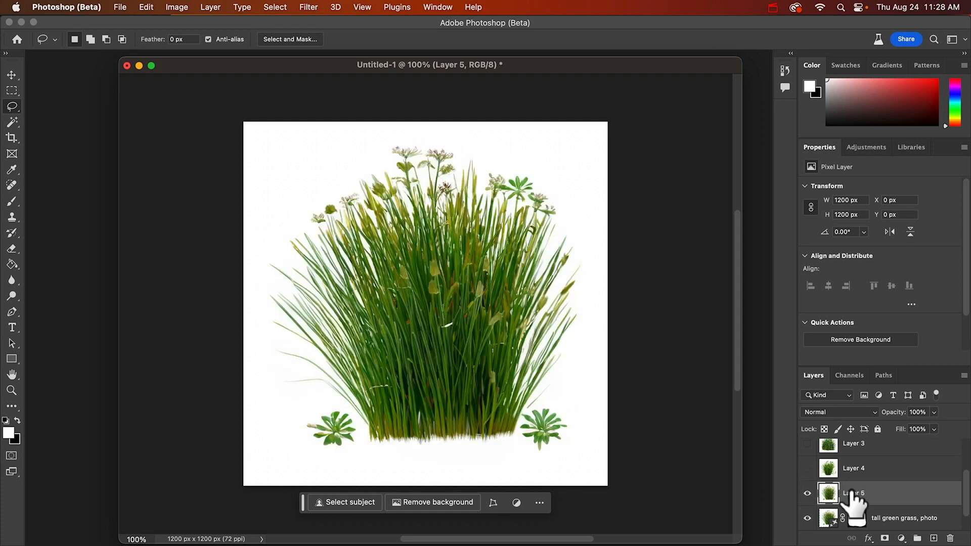
{"action": "scroll", "coordinate": [875, 506], "scroll_direction": "down", "scroll_amount": 3}
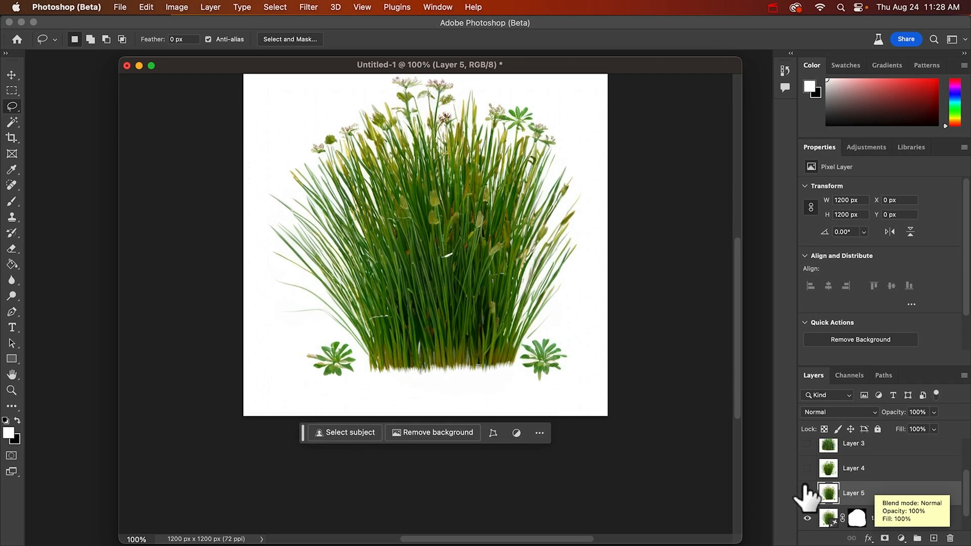
{"action": "scroll", "coordinate": [435, 306], "scroll_direction": "up", "scroll_amount": 2}
{"action": "scroll", "coordinate": [435, 305], "scroll_direction": "up", "scroll_amount": 2}
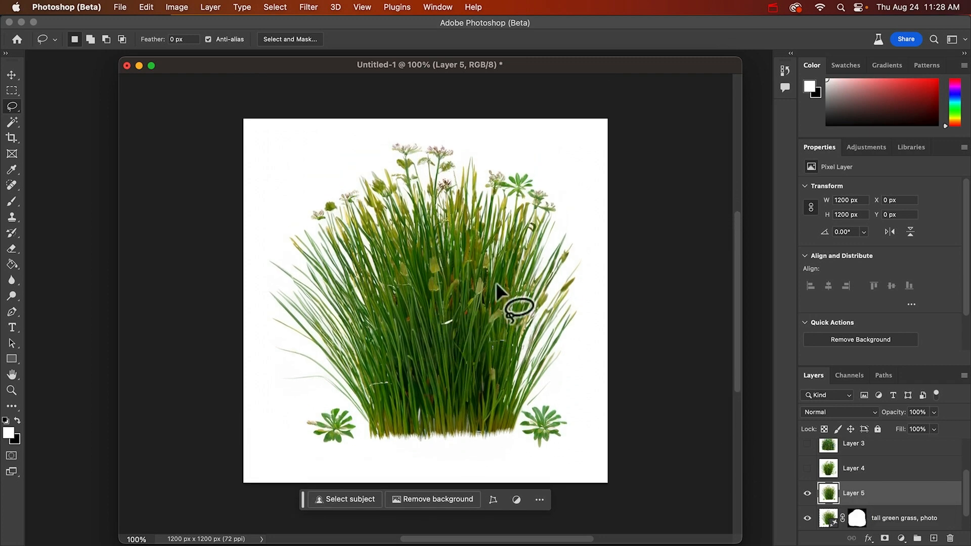
Delete the generative "tall green grass, photo" layer and select Layer 5
{"action": "left_click", "coordinate": [902, 519]}
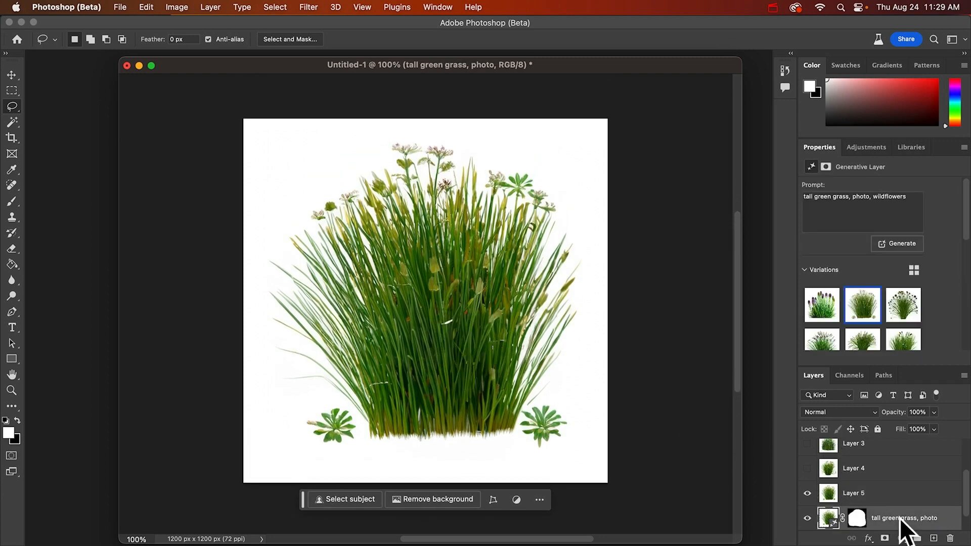
{"action": "scroll", "coordinate": [904, 525], "scroll_direction": "down", "scroll_amount": 1}
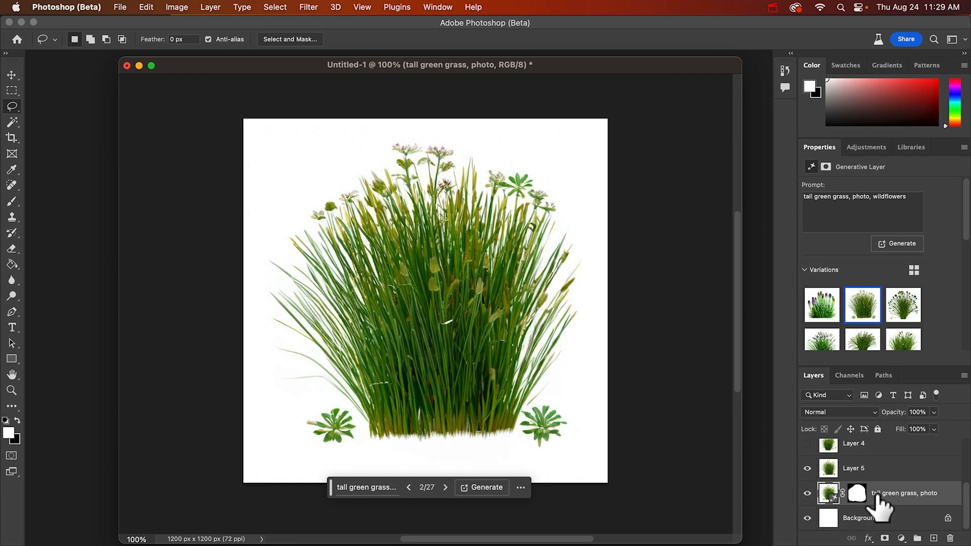
{"action": "key", "text": "BackSpace"}
{"action": "left_click", "coordinate": [858, 498]}
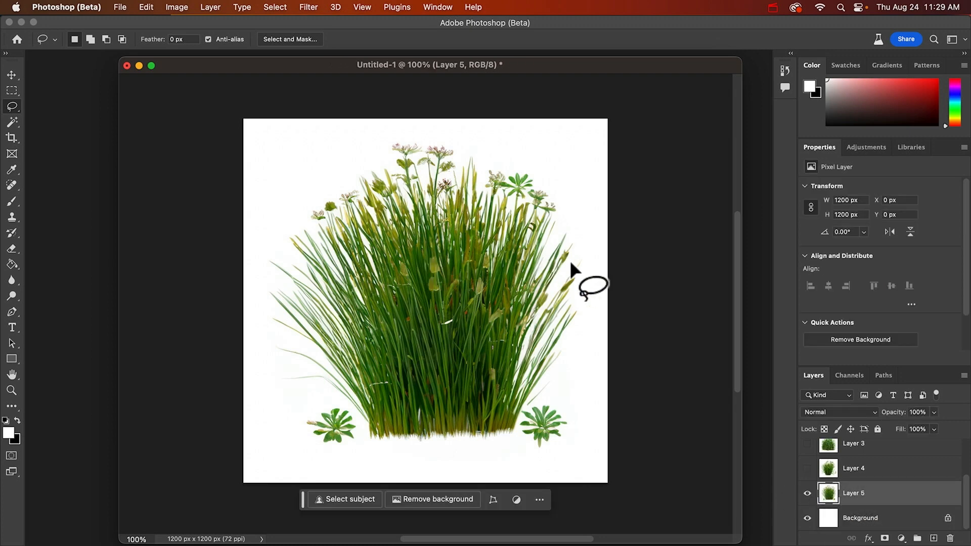
Select the white background around the grass on Layer 5 using Color Range with Sampled Colors
{"action": "key", "text": "z"}
{"action": "left_click", "coordinate": [548, 262]}
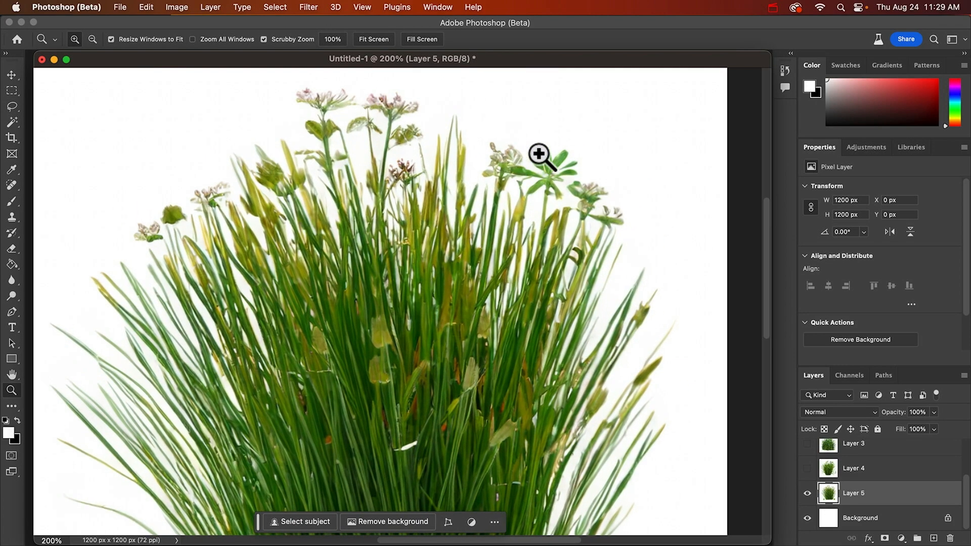
{"action": "left_click", "coordinate": [513, 182]}
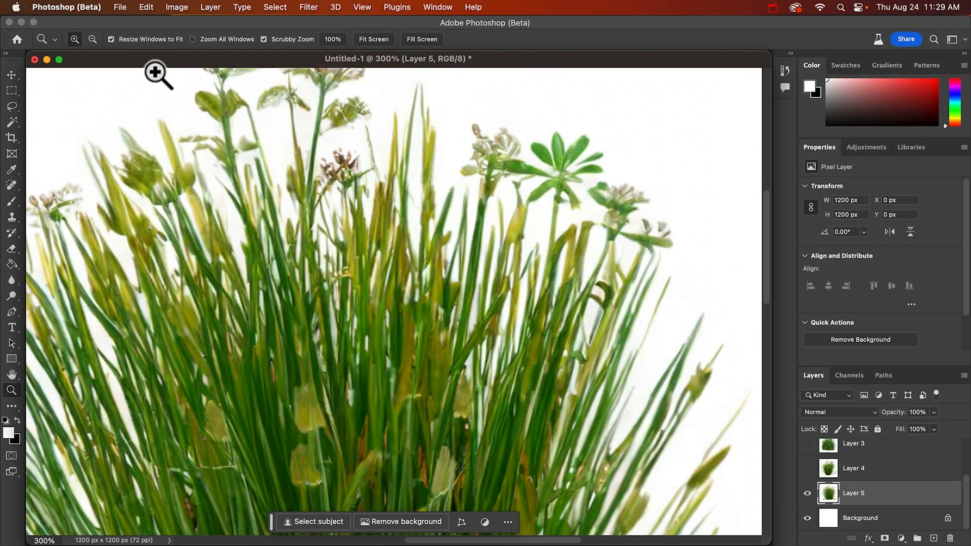
{"action": "left_click", "coordinate": [177, 7]}
{"action": "mouse_move", "coordinate": [278, 6]}
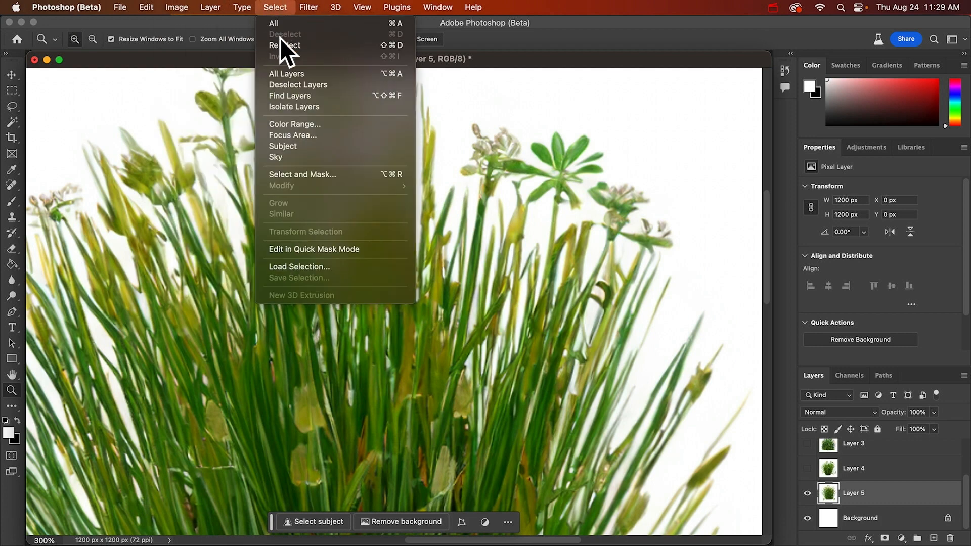
{"action": "left_click", "coordinate": [288, 122]}
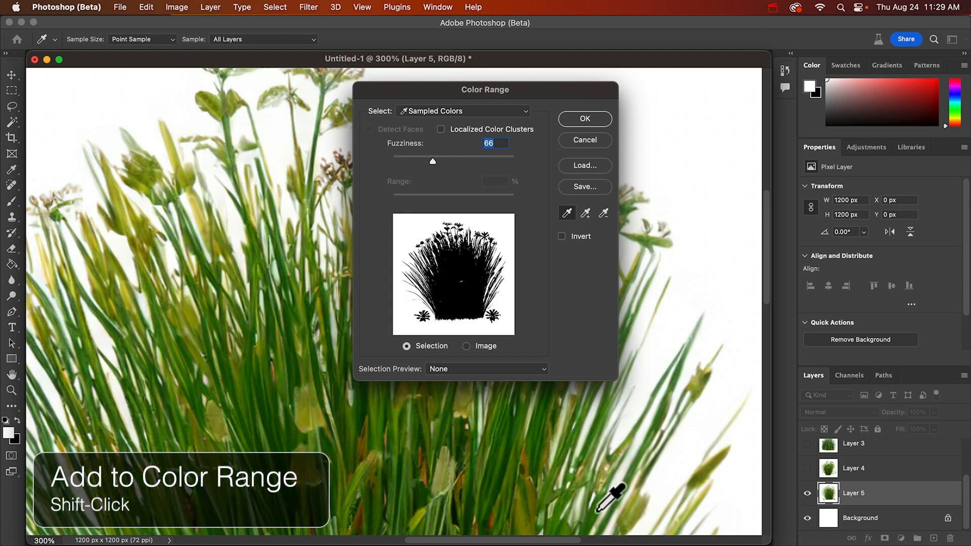
{"action": "left_click", "coordinate": [578, 453], "text": "shift"}
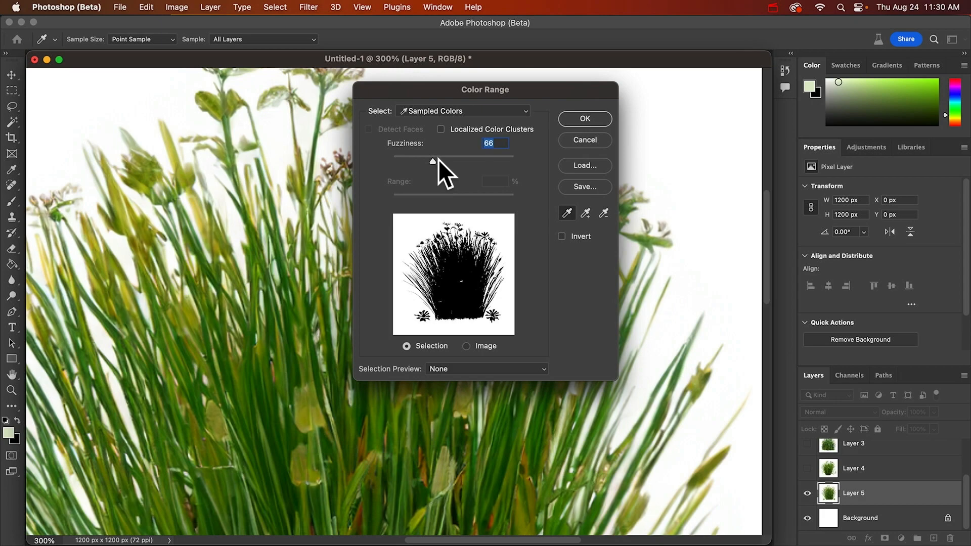
{"action": "left_click", "coordinate": [579, 119]}
Feather the selection by 1 pixel, delete the white background from Layer 5, and deselect
{"action": "key", "text": "z"}
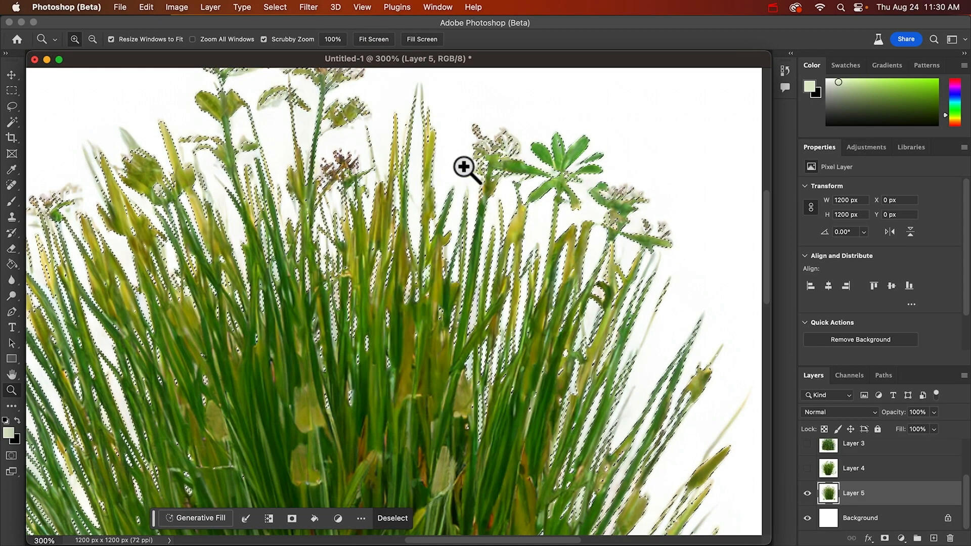
{"action": "left_click", "coordinate": [276, 8]}
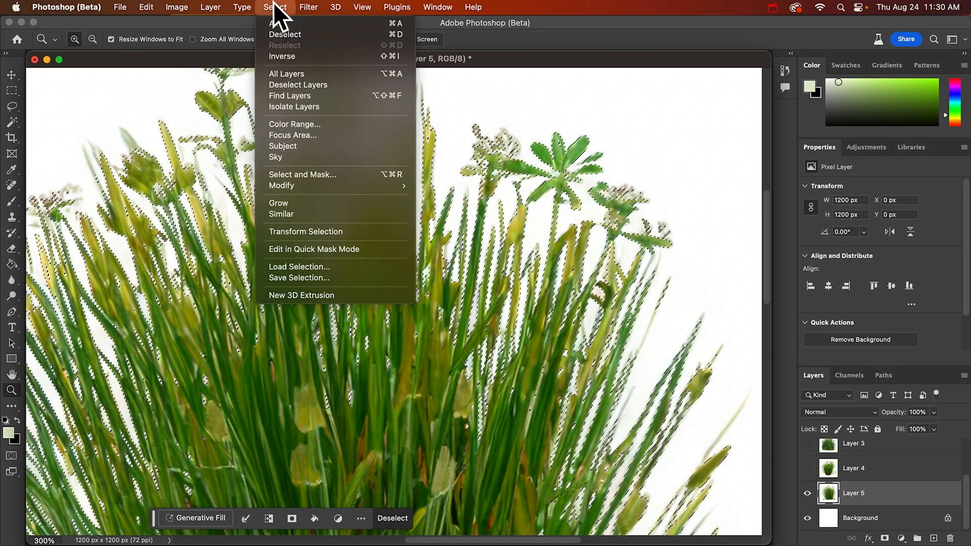
{"action": "mouse_move", "coordinate": [293, 187]}
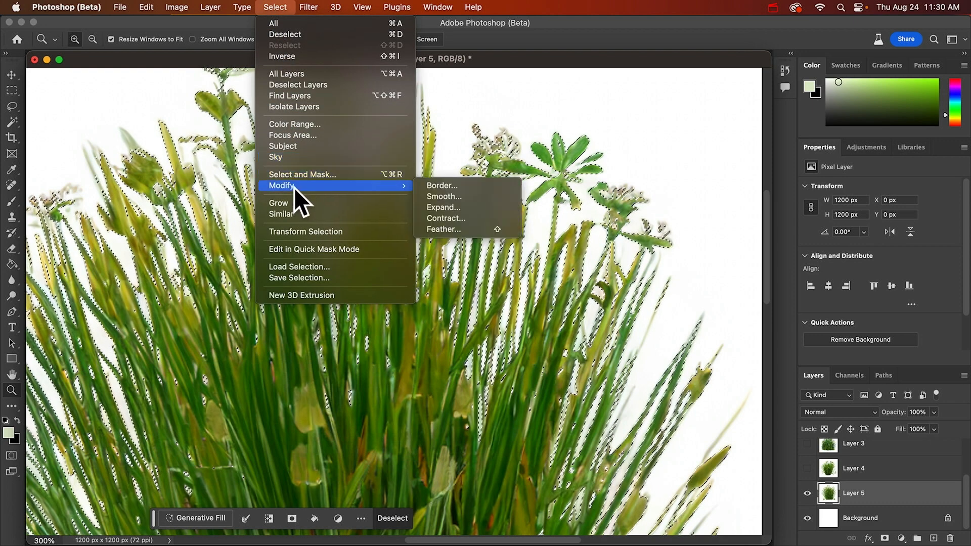
{"action": "left_click", "coordinate": [454, 234]}
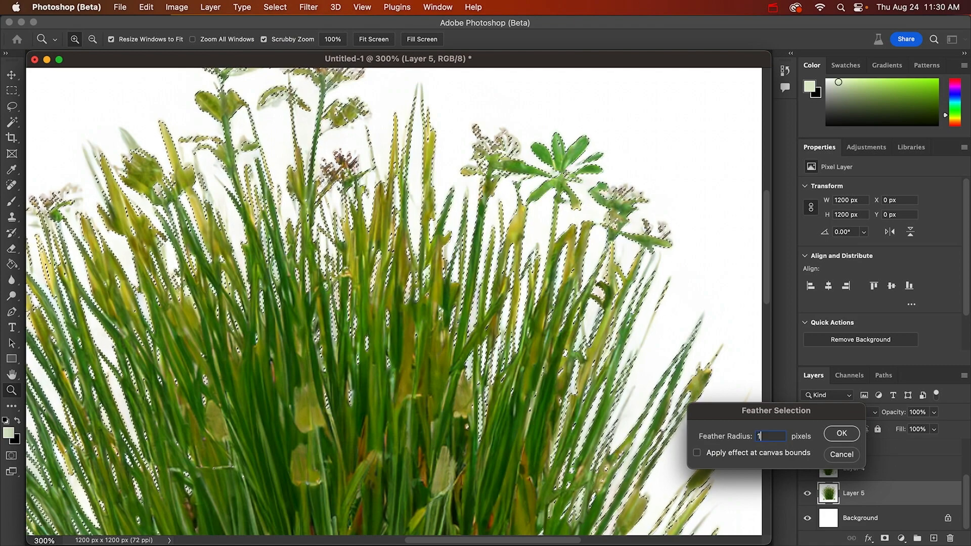
{"action": "key", "text": "Return"}
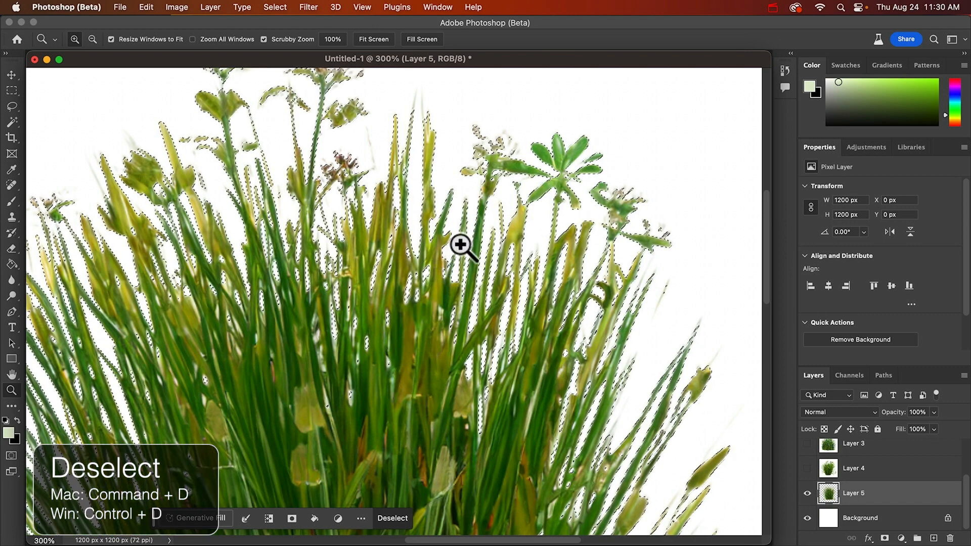
{"action": "key", "text": "super+d"}
Reset the default colors and fill the Background layer with black
{"action": "left_click", "coordinate": [869, 516]}
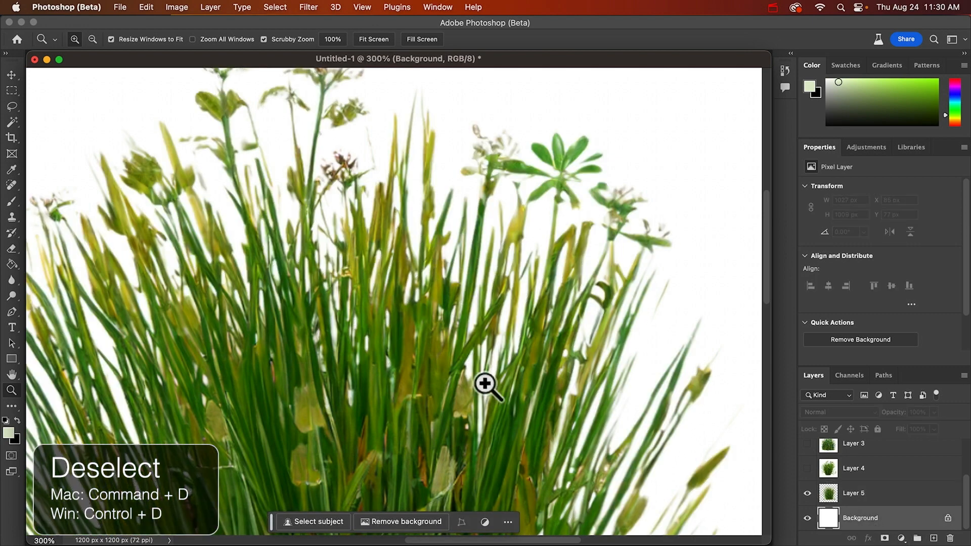
{"action": "key", "text": "g"}
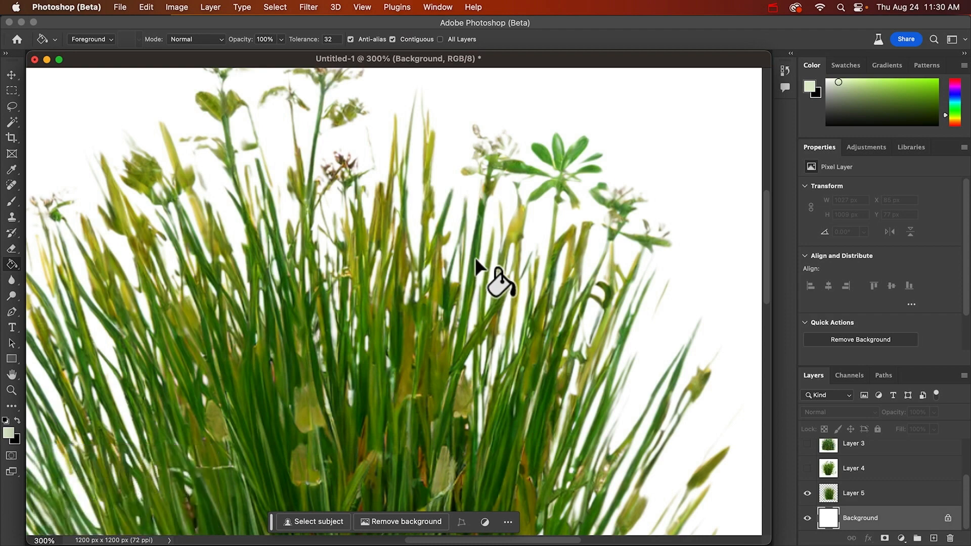
{"action": "key", "text": "d"}
{"action": "key", "text": "alt+BackSpace"}
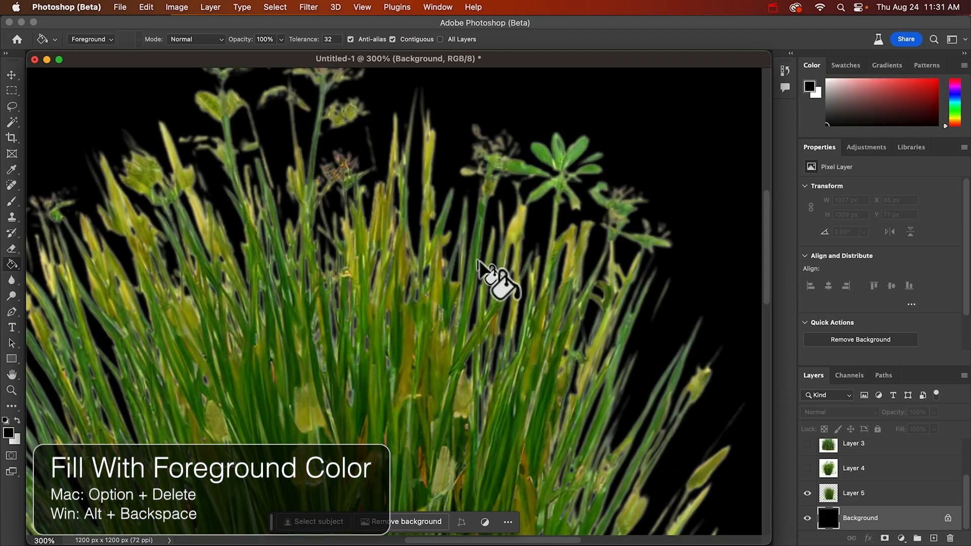
Restore the previous selection on Layer 5, delete the leftover light fringe around the grass, and deselect
{"action": "left_click", "coordinate": [845, 496]}
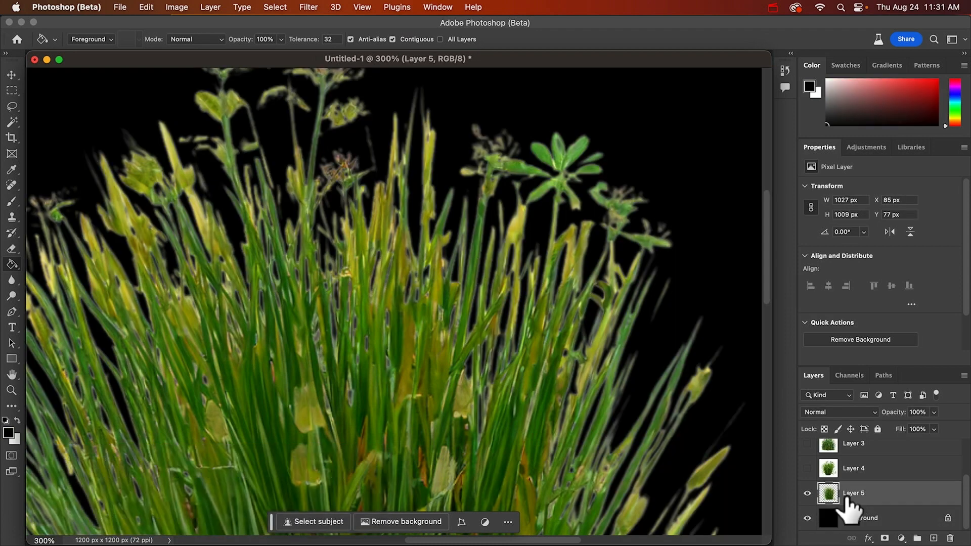
{"action": "key", "text": "shift+super+d"}
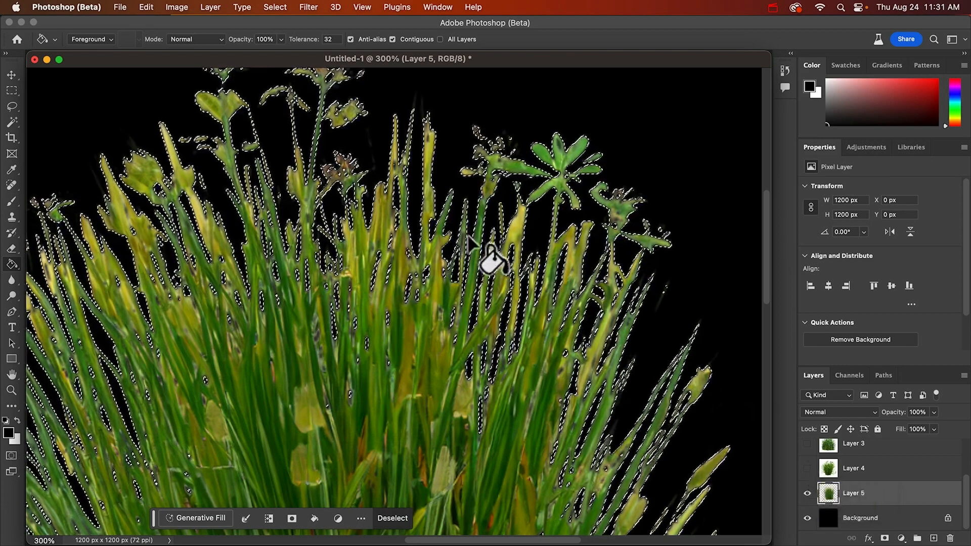
{"action": "key", "text": "super+d"}
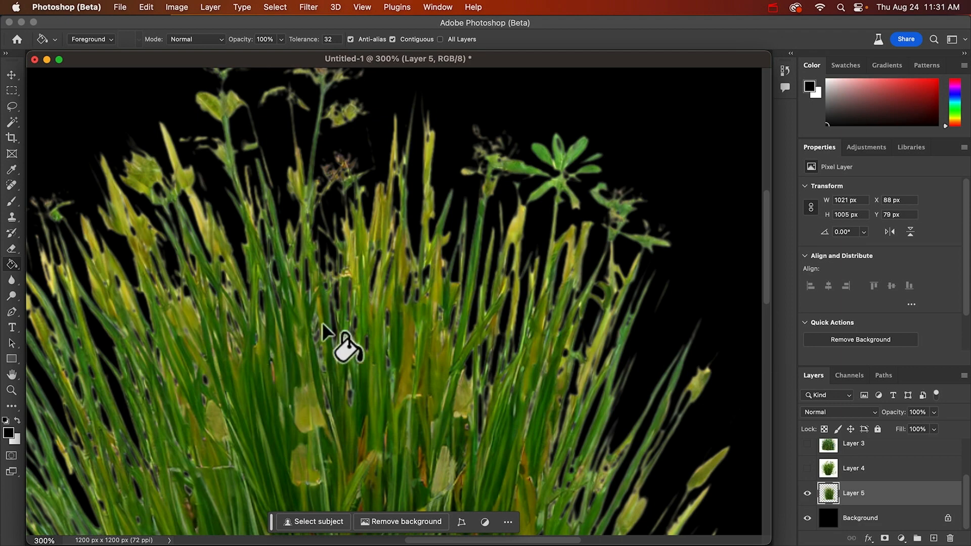
{"action": "key", "text": "z"}
{"action": "left_click", "coordinate": [411, 288], "text": "alt"}
{"action": "left_click", "coordinate": [412, 289], "text": "alt"}
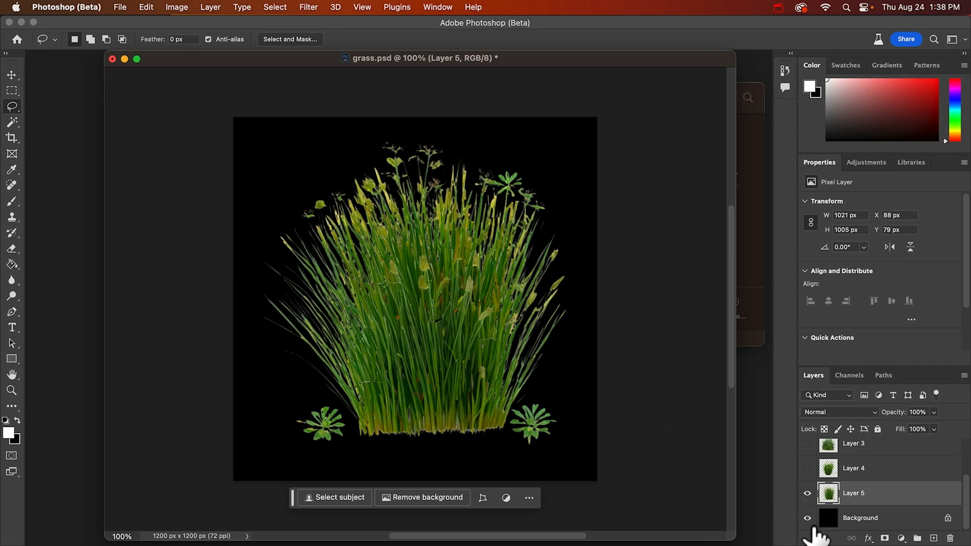
Hide the Background layer and save a copy of the Layer 5 grass as Grass1 in WebP format with lossy compression
{"action": "left_click", "coordinate": [807, 519]}
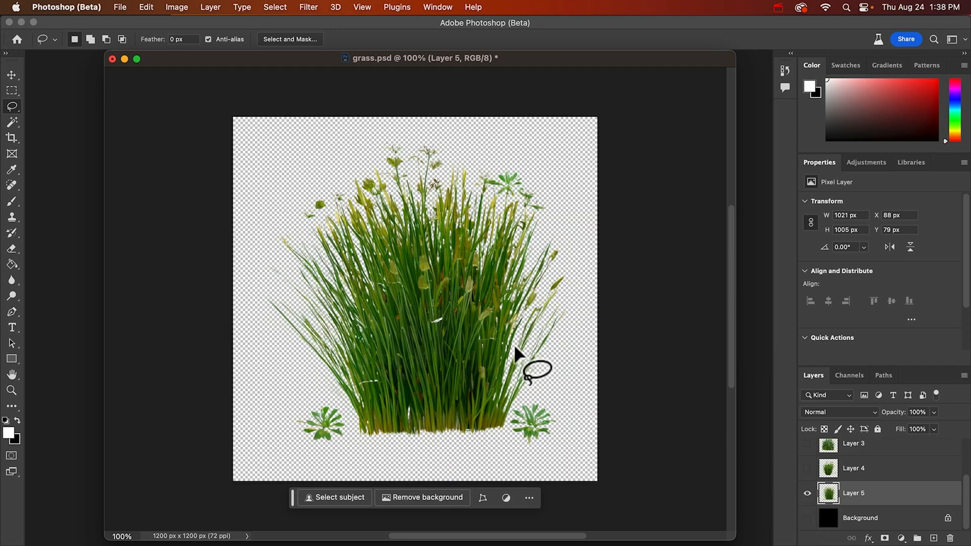
{"action": "left_click", "coordinate": [120, 7]}
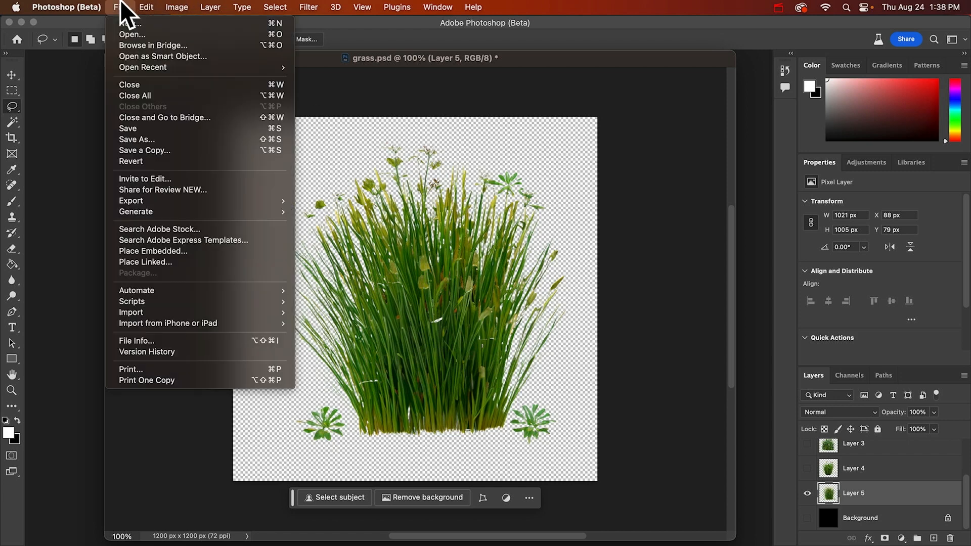
{"action": "left_click", "coordinate": [152, 149]}
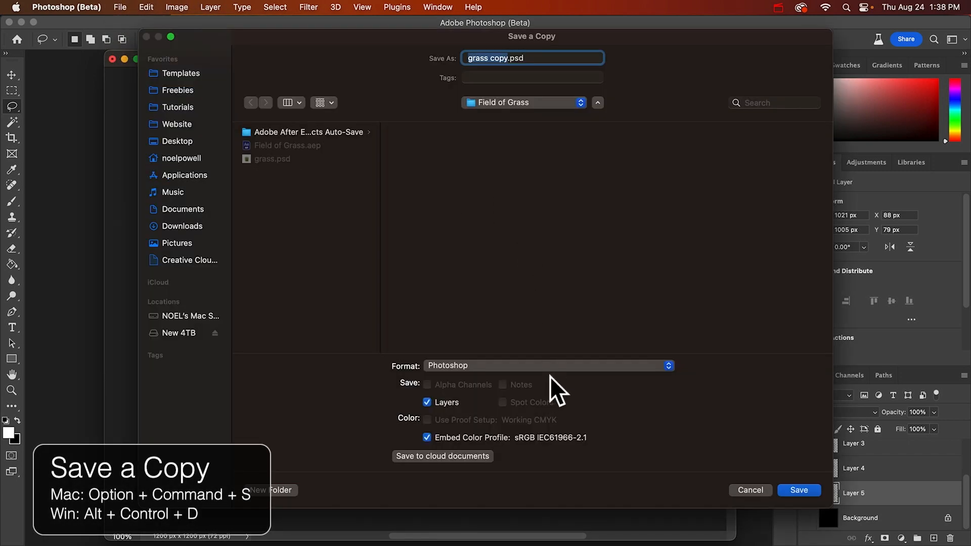
{"action": "left_click", "coordinate": [552, 366]}
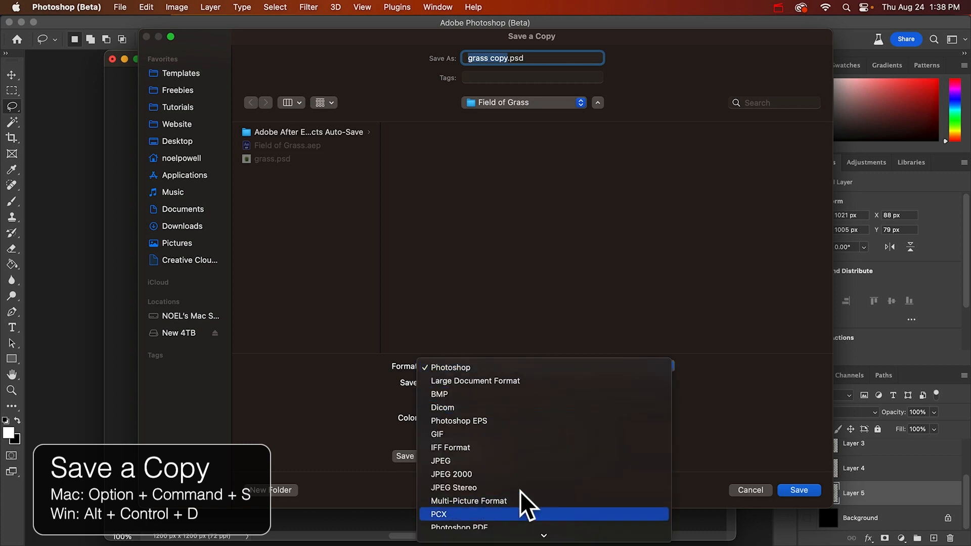
{"action": "scroll", "coordinate": [503, 496], "scroll_direction": "down", "scroll_amount": 5}
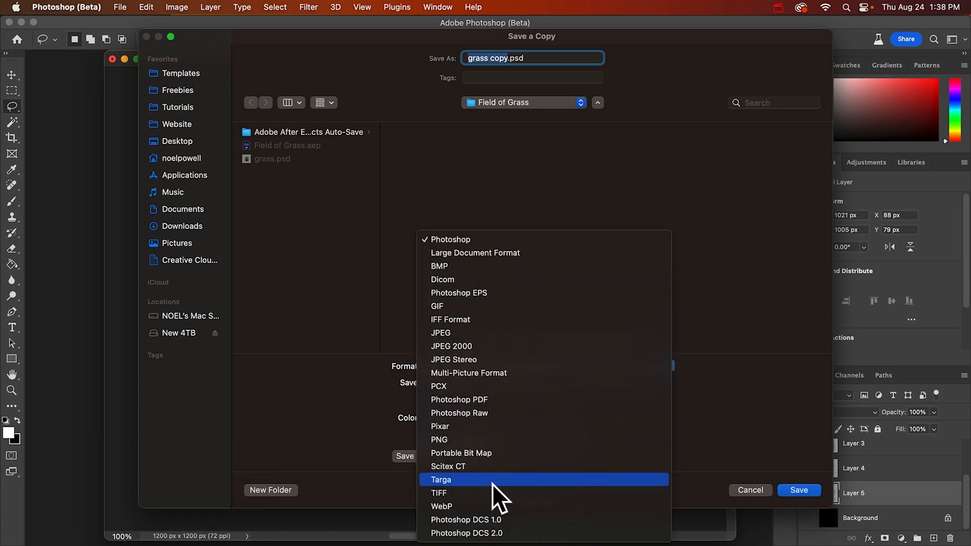
{"action": "left_click", "coordinate": [462, 505]}
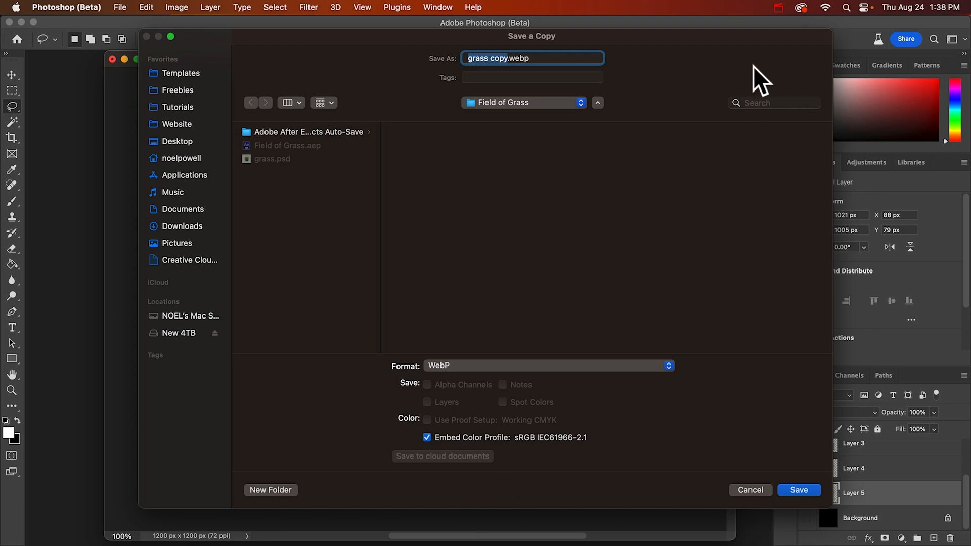
{"action": "type", "text": "Grass1"}
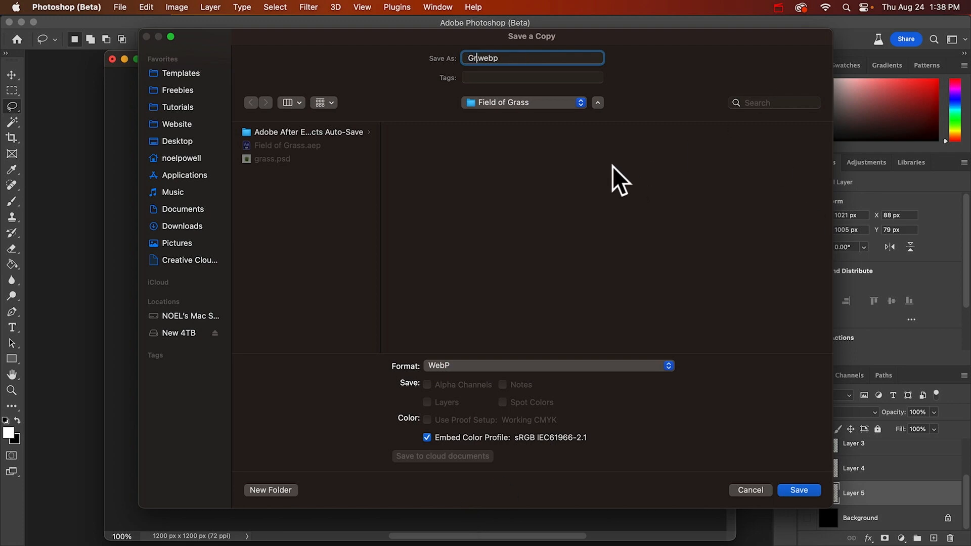
{"action": "key", "text": "Return"}
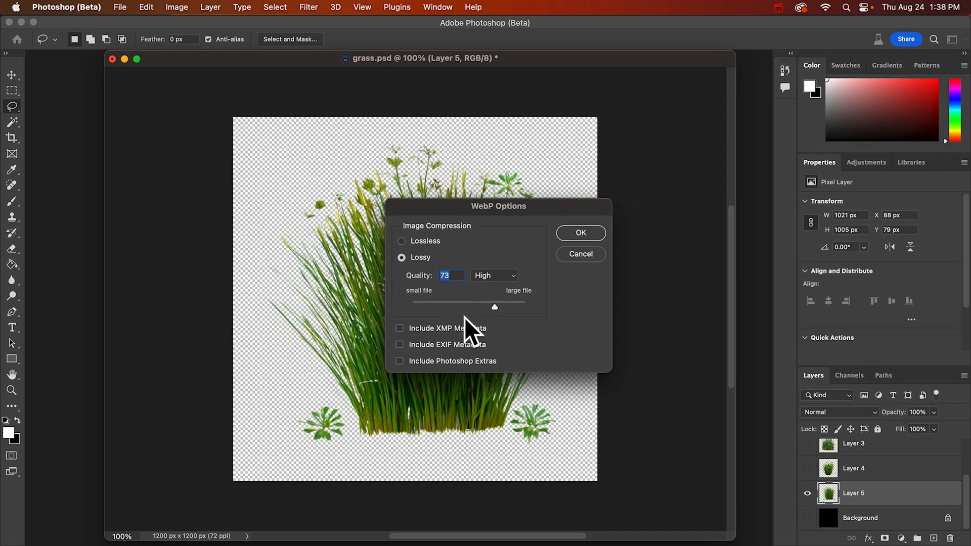
{"action": "left_click", "coordinate": [580, 233]}
Show Layer 4 instead of Layer 5 and save a copy as Grass2 in WebP format
{"action": "left_click", "coordinate": [807, 493]}
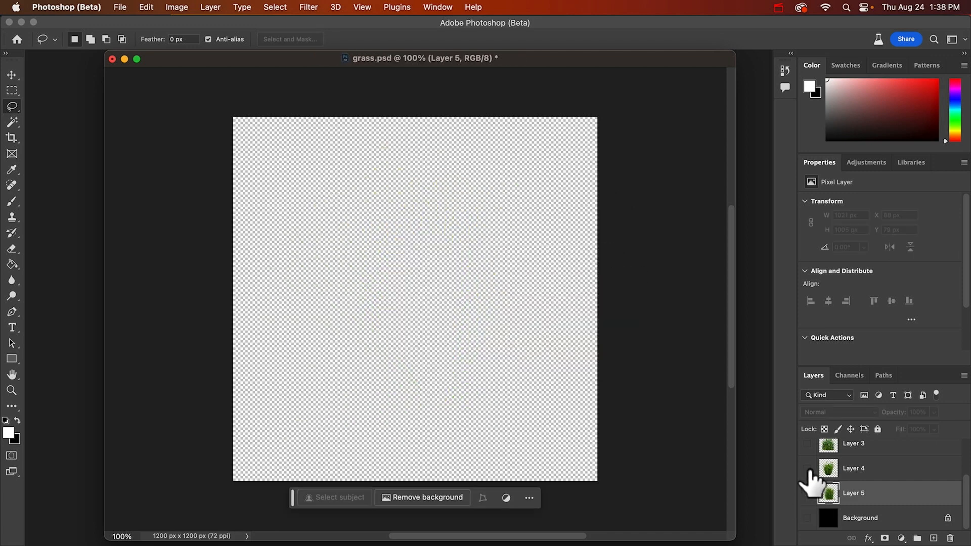
{"action": "left_click", "coordinate": [807, 468]}
{"action": "left_click", "coordinate": [855, 472]}
{"action": "key", "text": "alt+super+s"}
{"action": "left_click", "coordinate": [533, 367]}
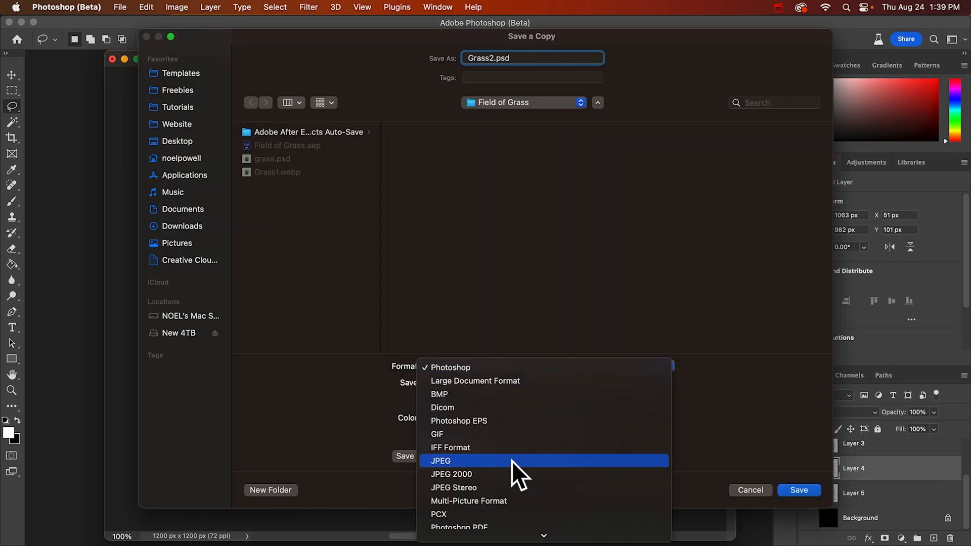
{"action": "scroll", "coordinate": [513, 465], "scroll_direction": "down", "scroll_amount": 5}
{"action": "left_click", "coordinate": [515, 507]}
{"action": "left_click", "coordinate": [800, 492]}
{"action": "left_click", "coordinate": [580, 233]}
Show Layer 3 instead of Layer 4 and save a copy as Grass3 in WebP format
{"action": "left_click", "coordinate": [807, 469]}
{"action": "left_click", "coordinate": [807, 444]}
{"action": "key", "text": "alt+super+s"}
{"action": "type", "text": "Grtas"}
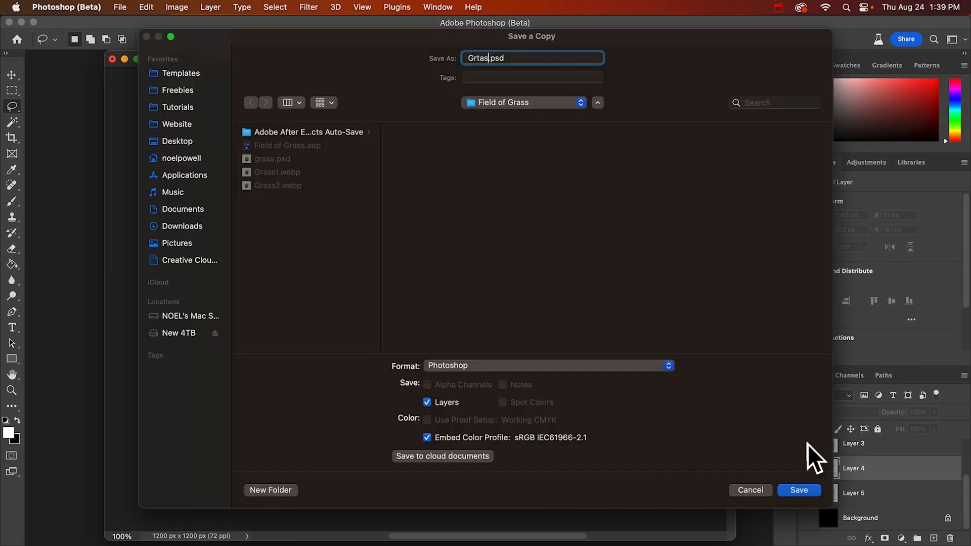
{"action": "left_click", "coordinate": [549, 365]}
{"action": "left_click", "coordinate": [493, 509]}
{"action": "left_click", "coordinate": [799, 490]}
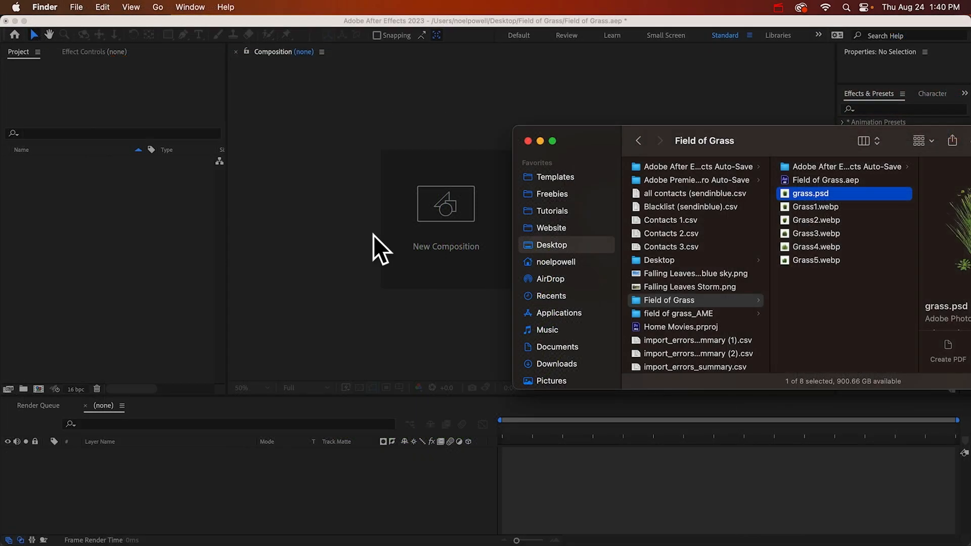
Import Grass1.webp through Grass5.webp from the Field of Grass folder into the After Effects project
{"action": "left_click", "coordinate": [831, 207]}
{"action": "left_click", "coordinate": [826, 260], "text": "shift"}
{"action": "left_click_drag", "start_coordinate": [827, 260], "coordinate": [177, 301]}
{"action": "left_click", "coordinate": [87, 249]}
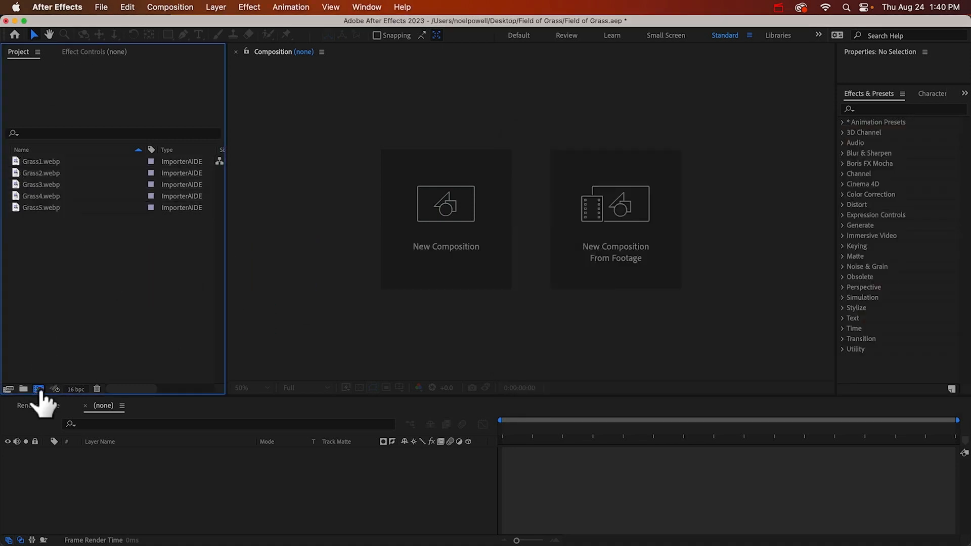
Create a 1920x1080, 29.97 fps composition named Field of Grass
{"action": "left_click", "coordinate": [38, 389]}
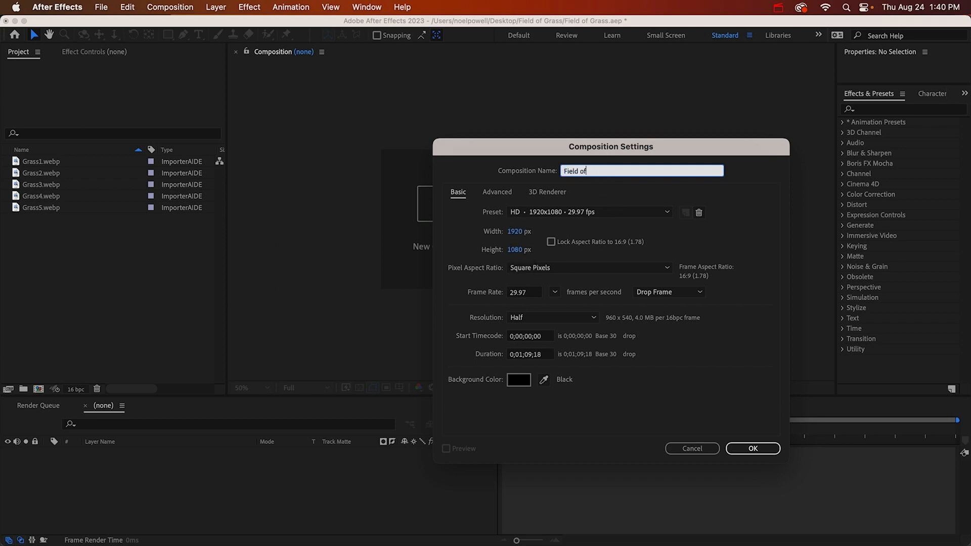
{"action": "type", "text": "Field of Grass"}
{"action": "key", "text": "Return"}
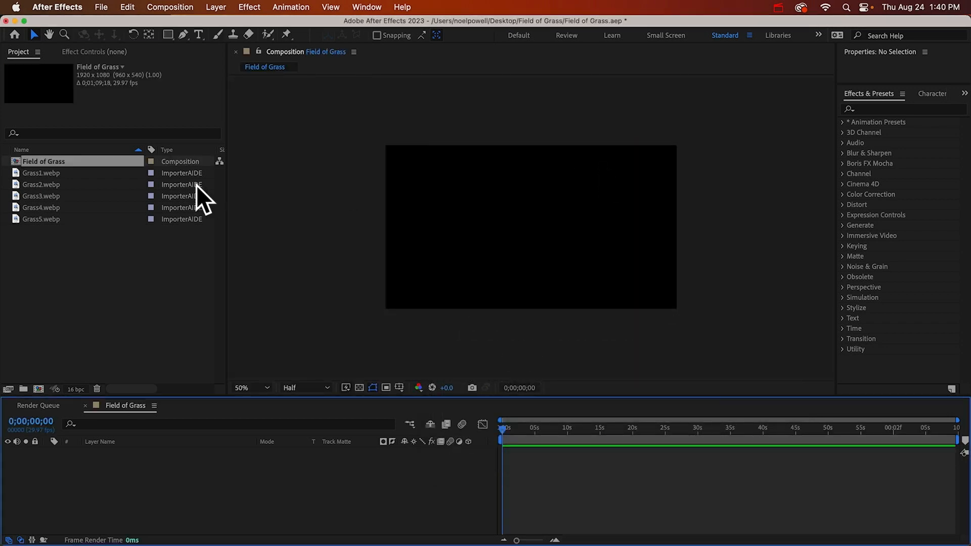
Add all five grass images to the Field of Grass composition, with Grass2 through Grass5 hidden and Grass1 selected
{"action": "left_click", "coordinate": [33, 174]}
{"action": "left_click", "coordinate": [38, 218], "text": "shift"}
{"action": "left_click_drag", "start_coordinate": [37, 218], "coordinate": [164, 466]}
{"action": "left_click", "coordinate": [148, 505]}
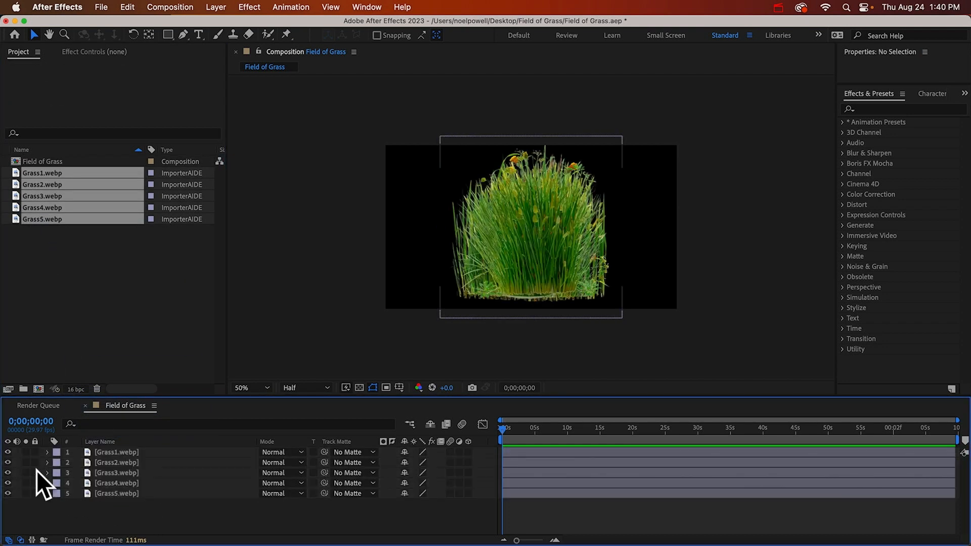
{"action": "left_click_drag", "start_coordinate": [8, 463], "coordinate": [8, 504]}
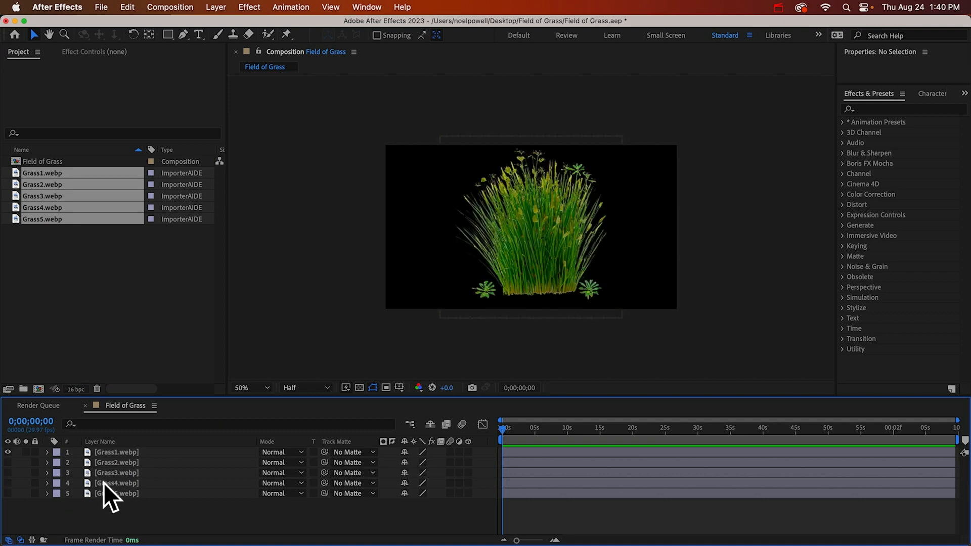
{"action": "left_click", "coordinate": [120, 451]}
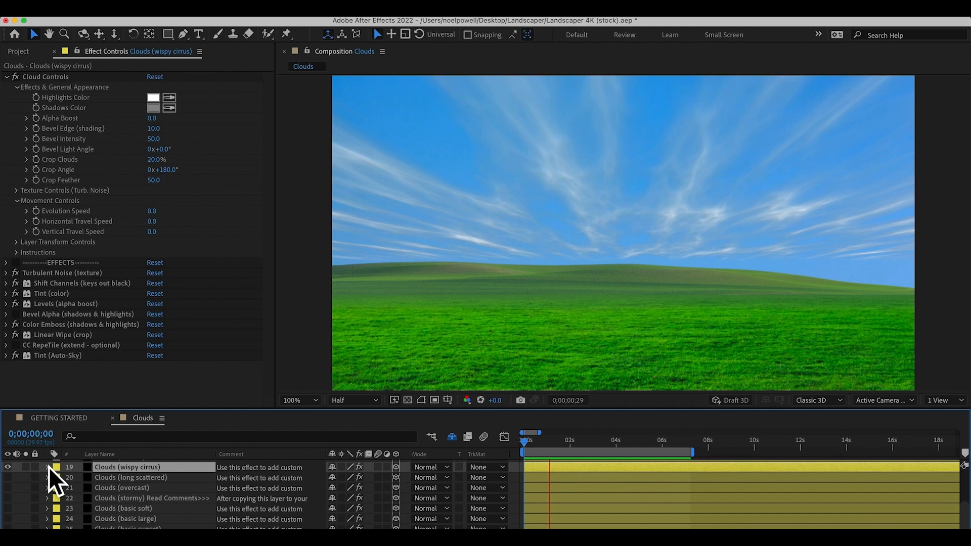
{"action": "left_click", "coordinate": [7, 486]}
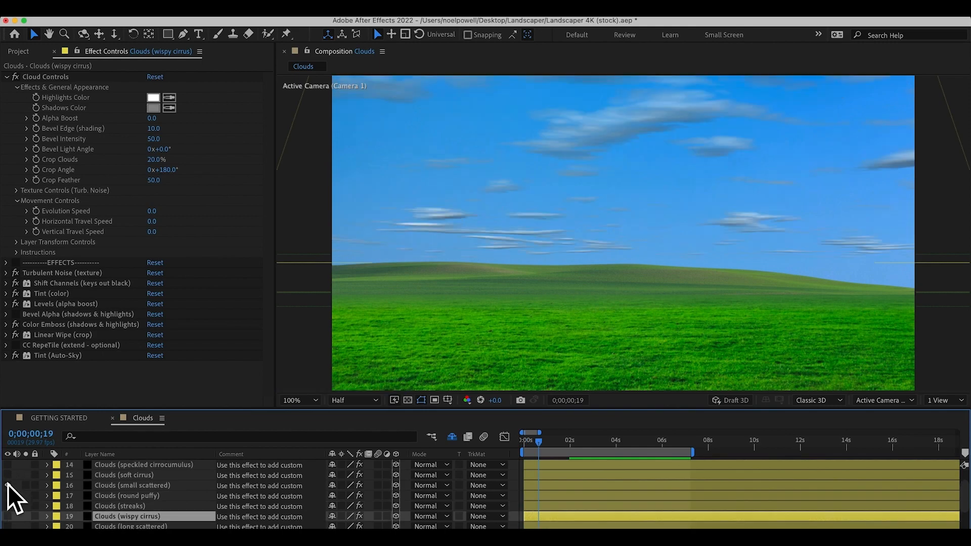
{"action": "left_click", "coordinate": [7, 486]}
{"action": "left_click", "coordinate": [8, 485]}
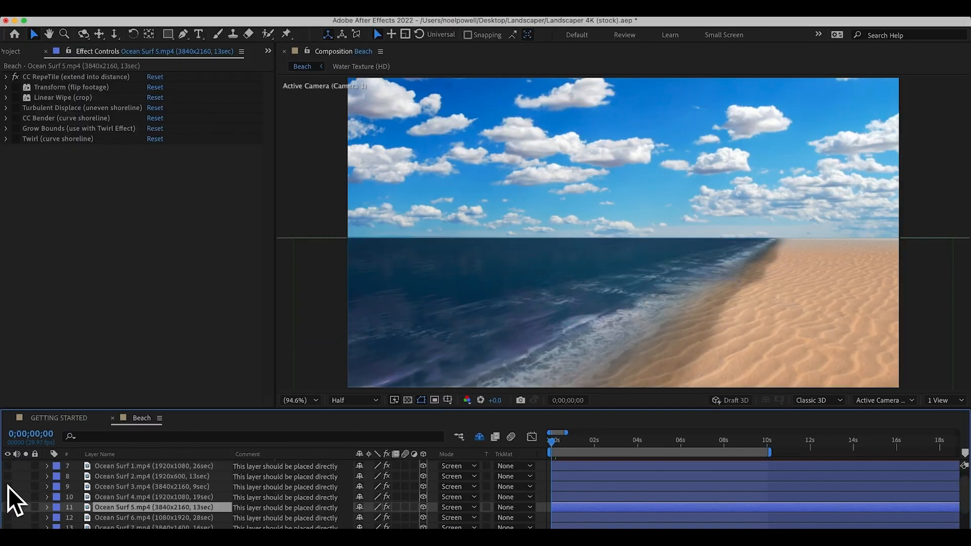
{"action": "left_click", "coordinate": [8, 486]}
{"action": "left_click", "coordinate": [8, 486]}
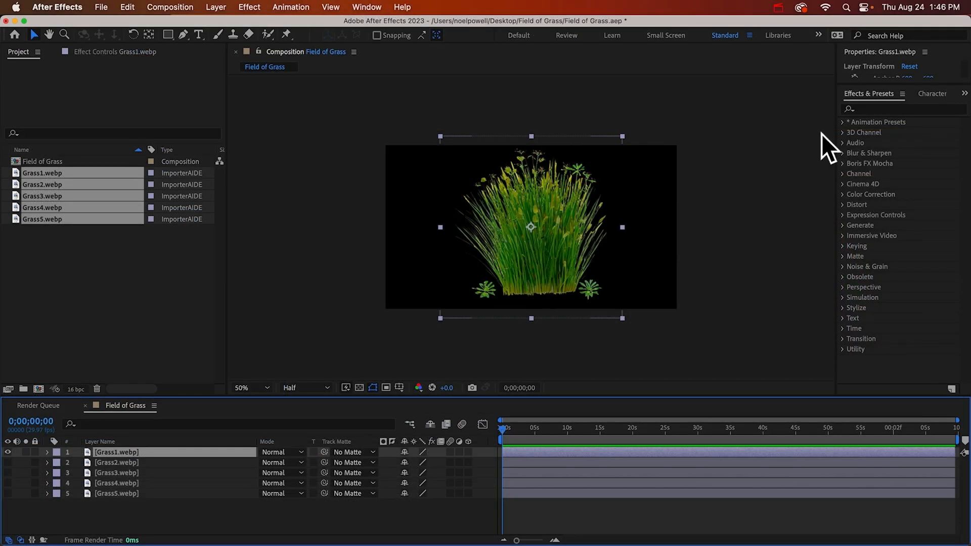
Find the CC Slant effect and apply it to the Grass1 layer
{"action": "left_click", "coordinate": [890, 109]}
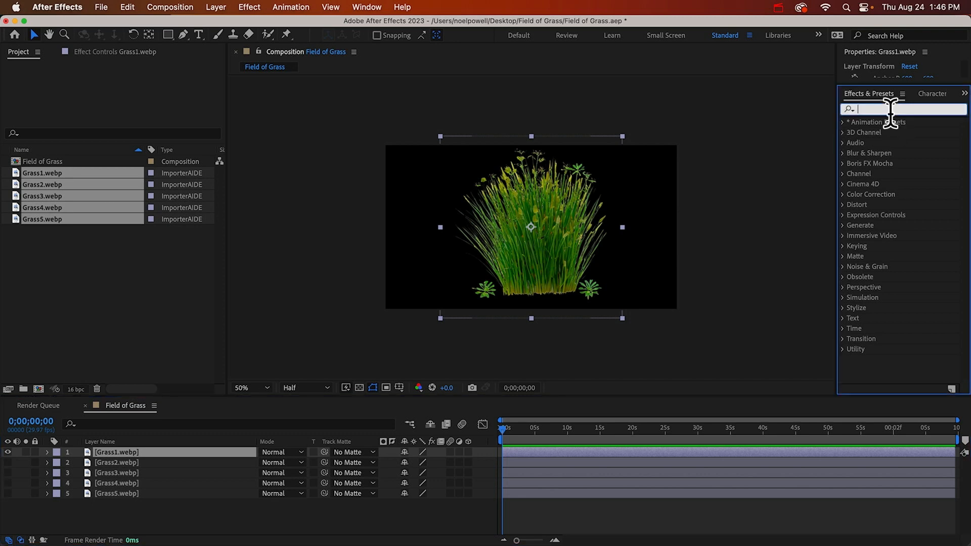
{"action": "type", "text": "slant"}
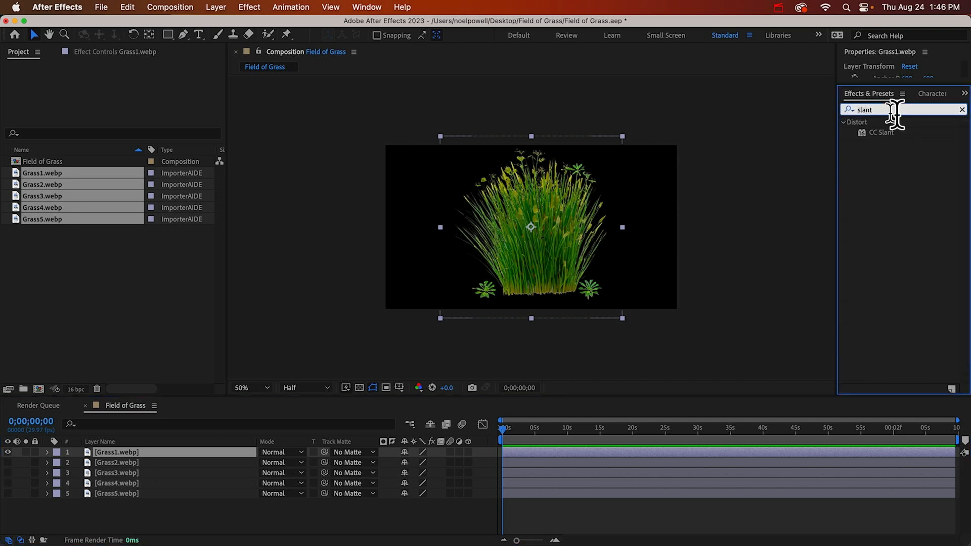
{"action": "left_click_drag", "start_coordinate": [876, 132], "coordinate": [515, 207]}
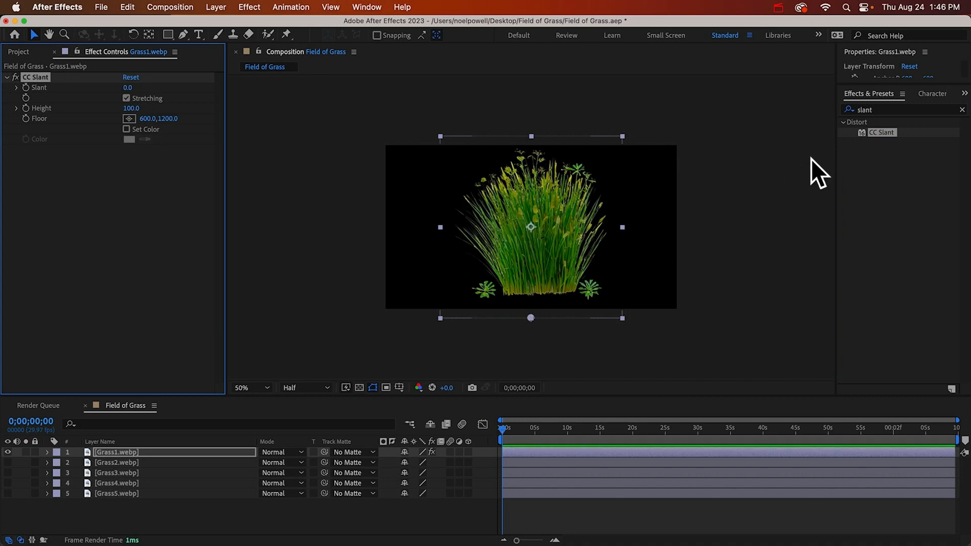
Apply the CC Bend It effect to the Grass1 layer and turn the effect off
{"action": "left_click", "coordinate": [884, 111]}
{"action": "type", "text": "bend"}
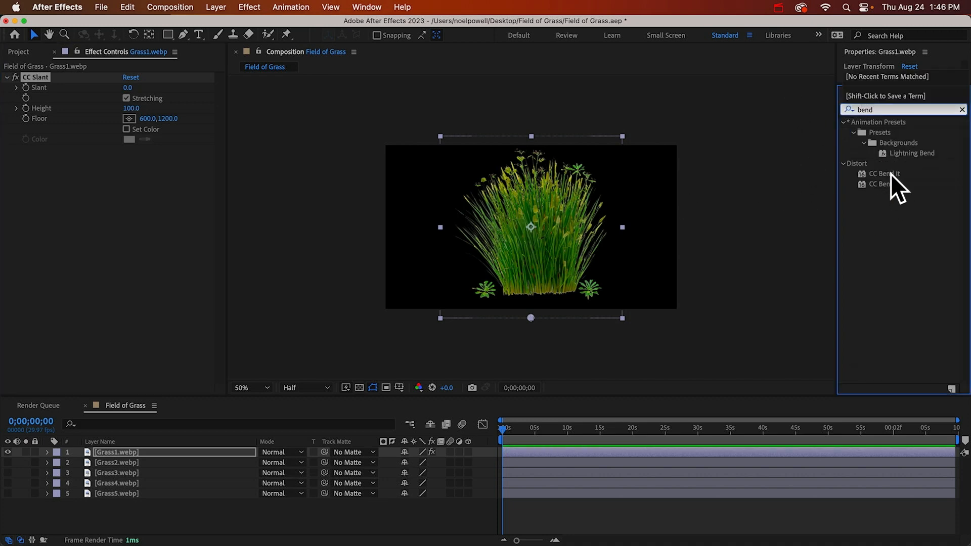
{"action": "left_click", "coordinate": [888, 173]}
{"action": "left_click_drag", "start_coordinate": [886, 173], "coordinate": [547, 231]}
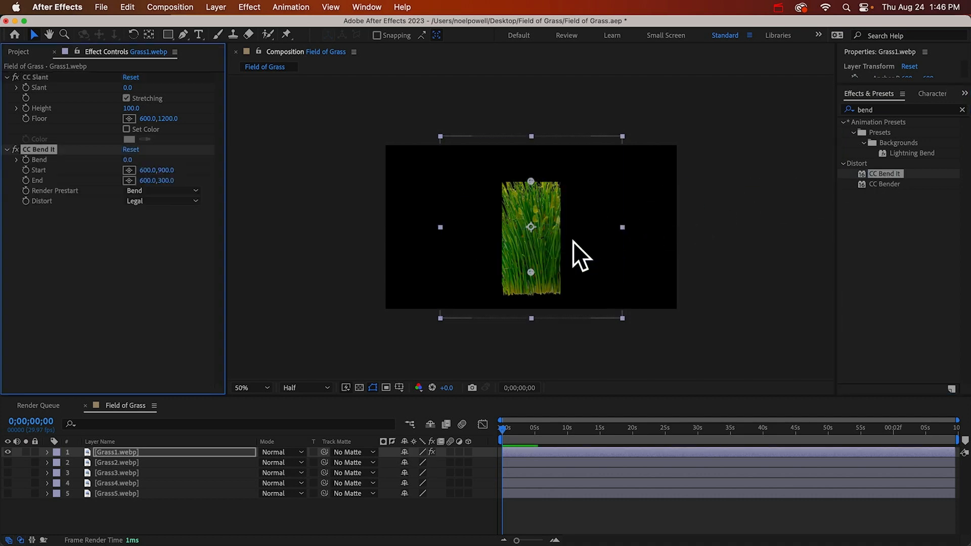
{"action": "left_click", "coordinate": [14, 150]}
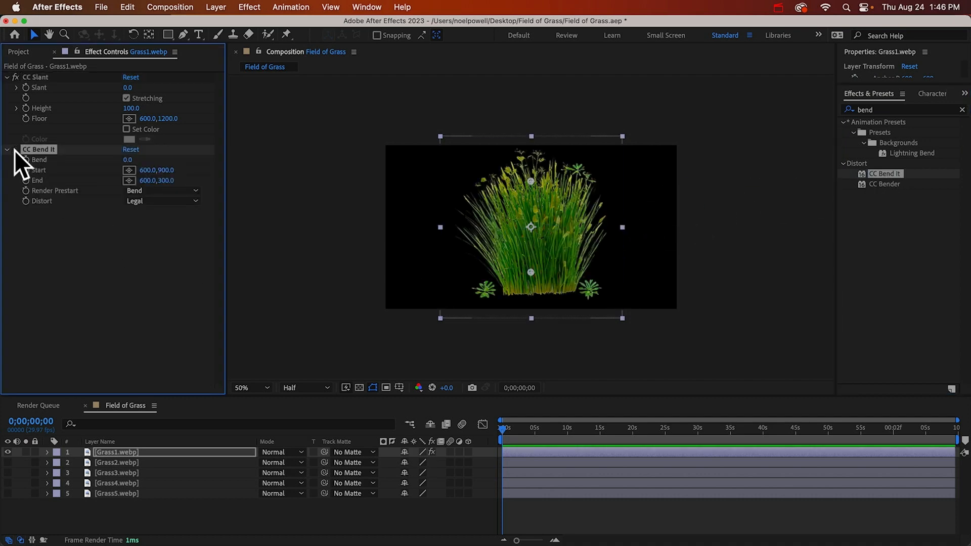
Reveal the CC Slant properties on the Grass1 layer and test the Slant in both directions, ending at -37
{"action": "left_click", "coordinate": [132, 454]}
{"action": "key", "text": "e"}
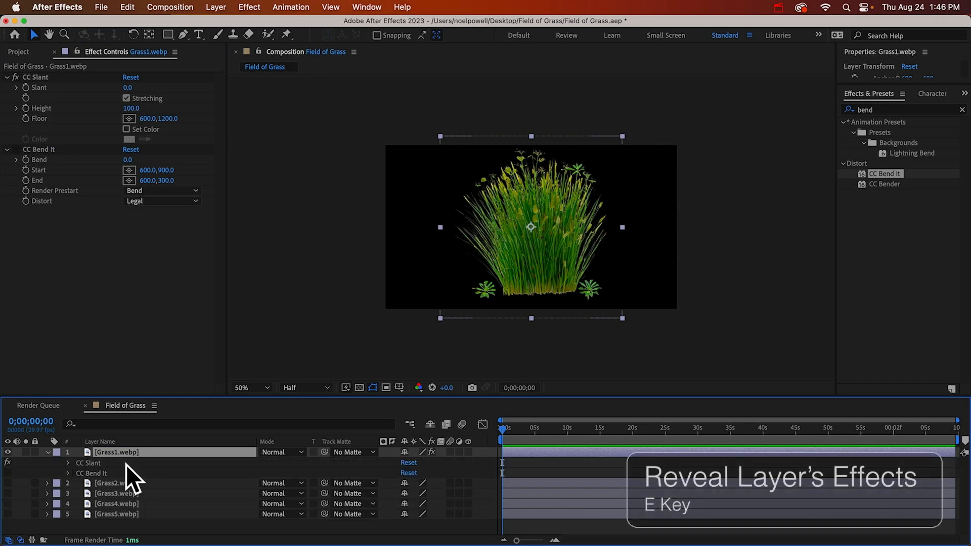
{"action": "left_click", "coordinate": [68, 464]}
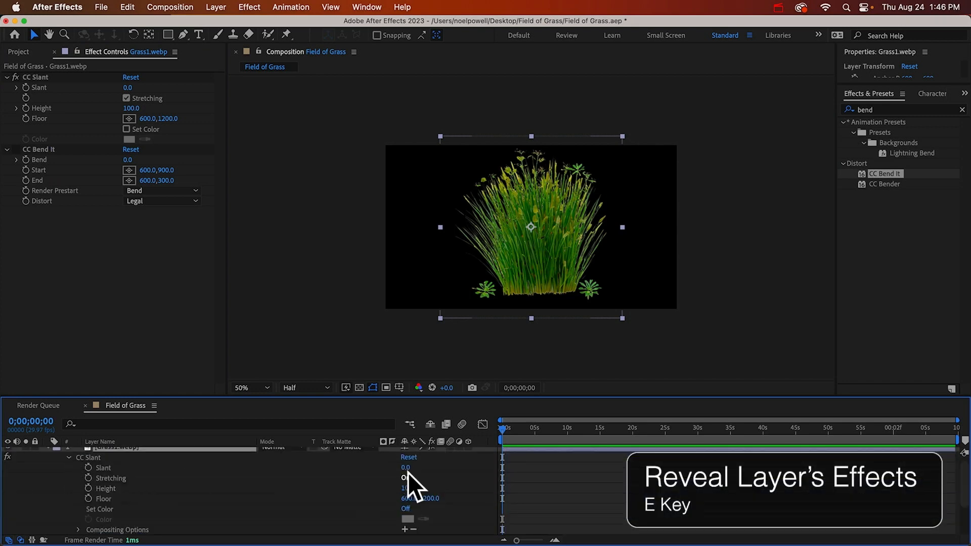
{"action": "left_click_drag", "start_coordinate": [406, 468], "coordinate": [427, 470]}
{"action": "mouse_move", "coordinate": [409, 468]}
{"action": "left_mouse_down"}
{"action": "mouse_move", "coordinate": [389, 468]}
{"action": "mouse_move", "coordinate": [398, 469]}
{"action": "left_mouse_up"}
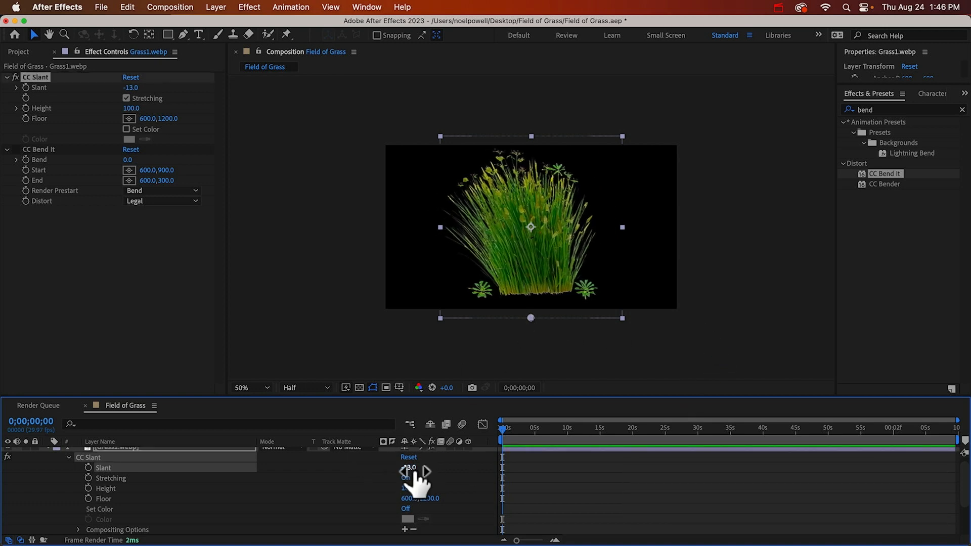
{"action": "mouse_move", "coordinate": [409, 468]}
{"action": "left_mouse_down"}
{"action": "mouse_move", "coordinate": [440, 468]}
{"action": "mouse_move", "coordinate": [389, 468]}
{"action": "left_mouse_up"}
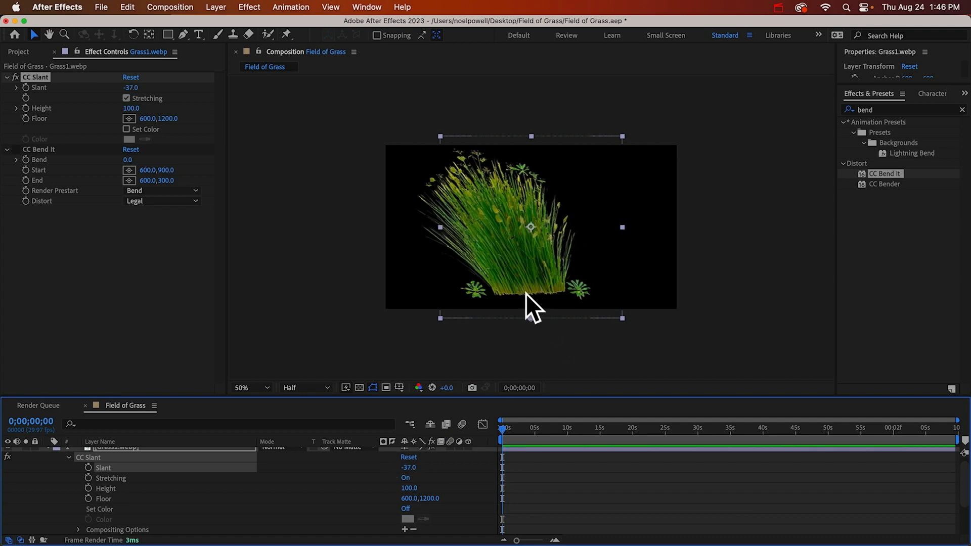
Move the CC Slant Floor point to the base of the grass at about 620, 1036 and set Slant to -2
{"action": "left_click_drag", "start_coordinate": [529, 314], "coordinate": [533, 293]}
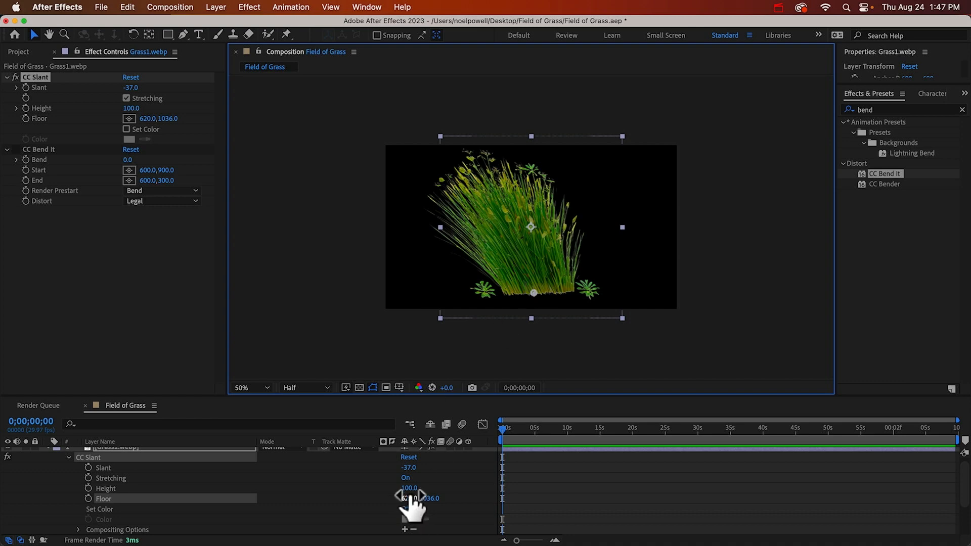
{"action": "left_click_drag", "start_coordinate": [409, 468], "coordinate": [447, 482]}
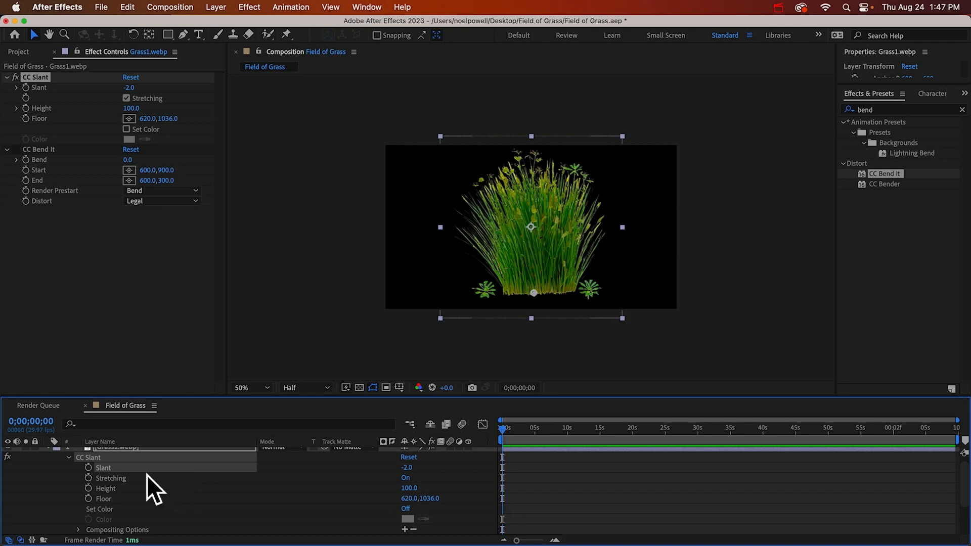
Add the expression wiggle(0.7,25) to the Slant property of Grass1 and preview the swaying motion
{"action": "left_click", "coordinate": [88, 468], "text": "alt"}
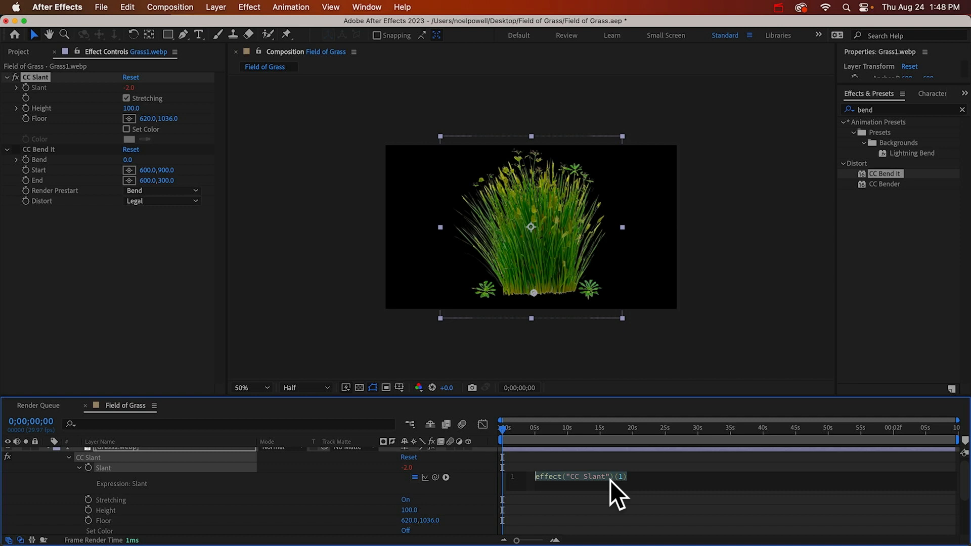
{"action": "type", "text": "wiggle()"}
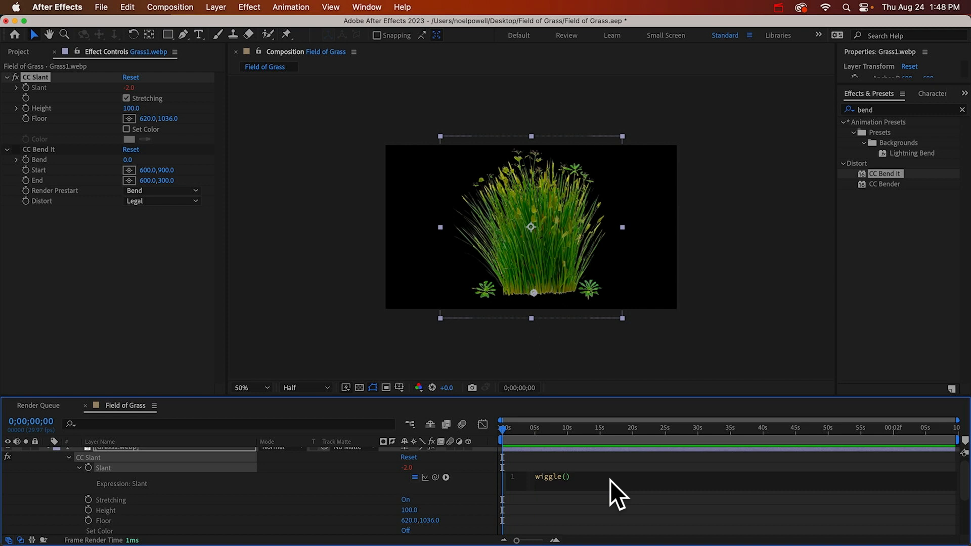
{"action": "type", "text": "0.7,25"}
{"action": "left_click", "coordinate": [610, 463]}
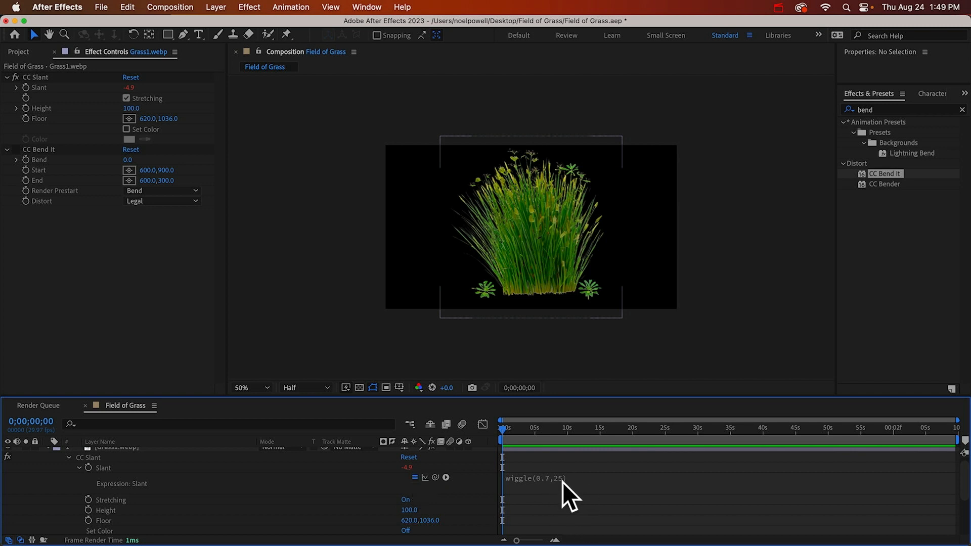
{"action": "key", "text": "space"}
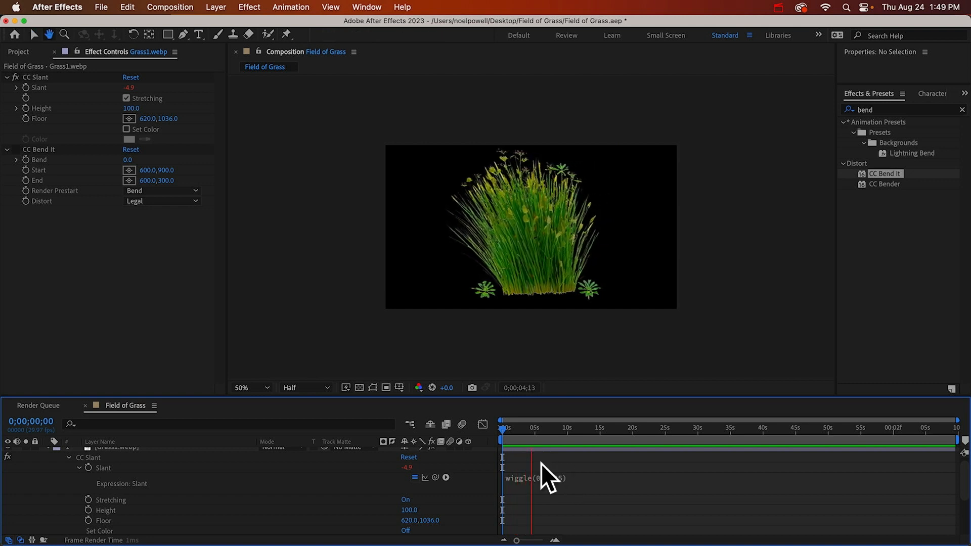
{"action": "key", "text": "space"}
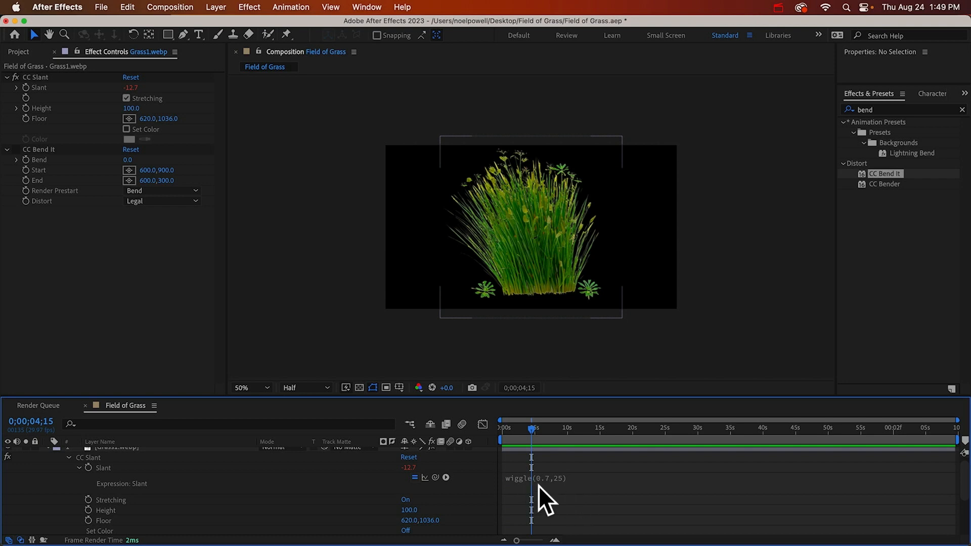
Create a null object in the Field of Grass composition and rename it Control
{"action": "scroll", "coordinate": [593, 482], "scroll_direction": "up", "scroll_amount": 1}
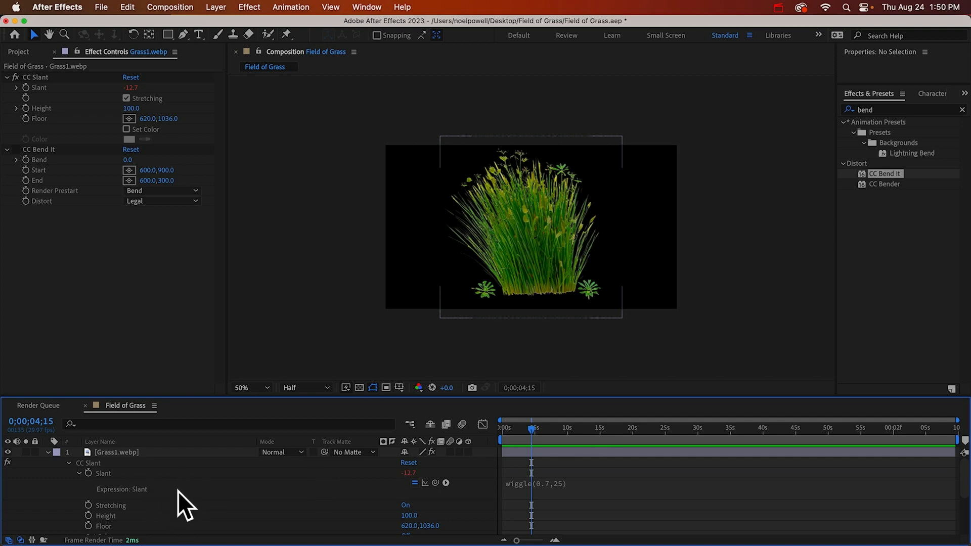
{"action": "left_click", "coordinate": [222, 2]}
{"action": "mouse_move", "coordinate": [210, 24]}
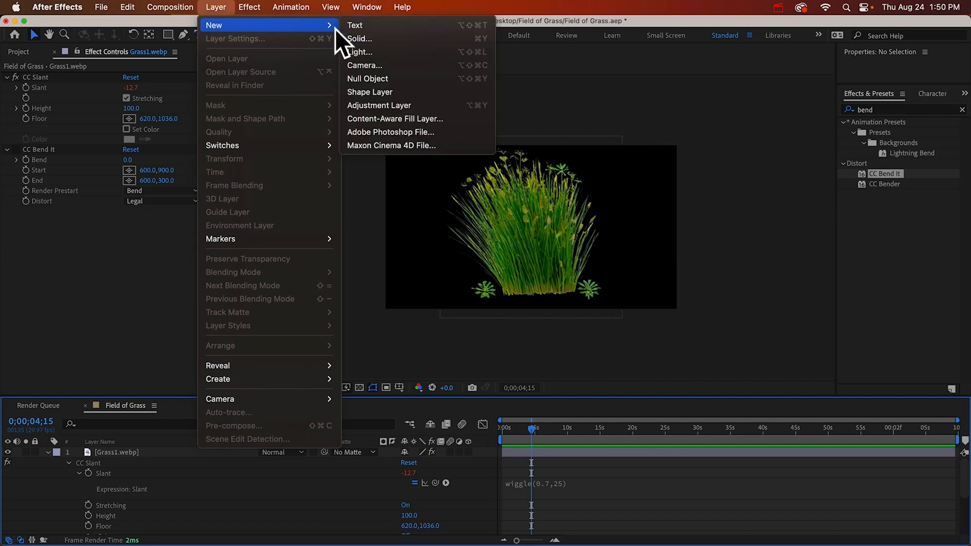
{"action": "left_click", "coordinate": [360, 78]}
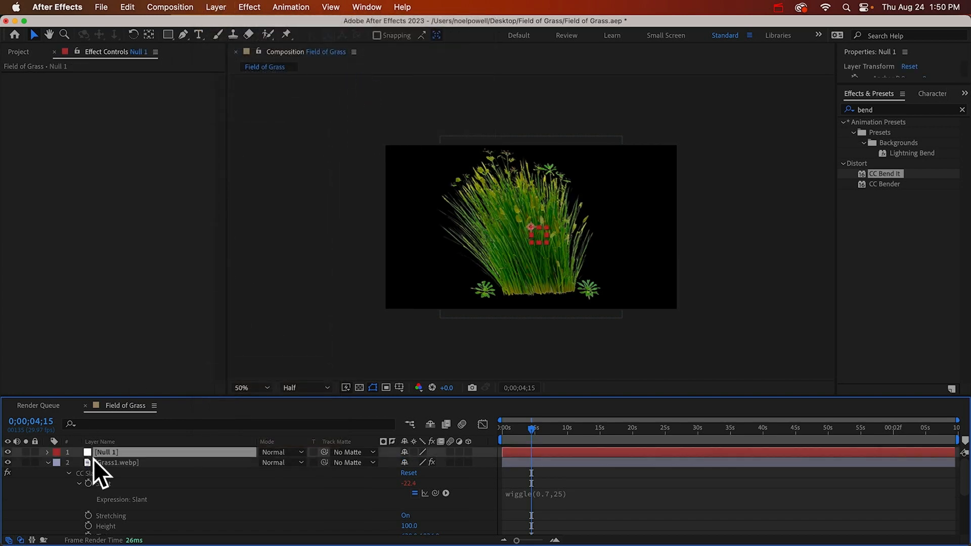
{"action": "key", "text": "Return"}
{"action": "type", "text": "C"}
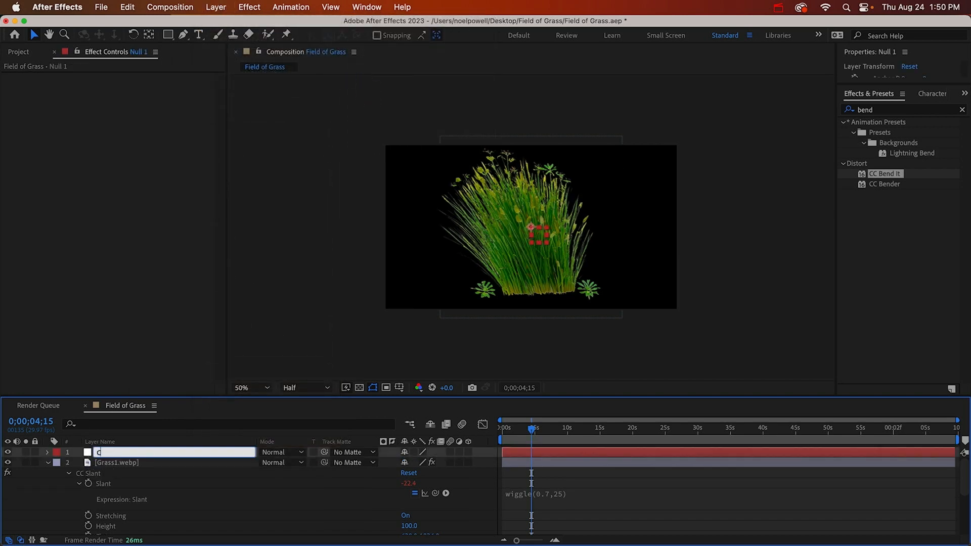
{"action": "type", "text": "ontrol"}
{"action": "key", "text": "Return"}
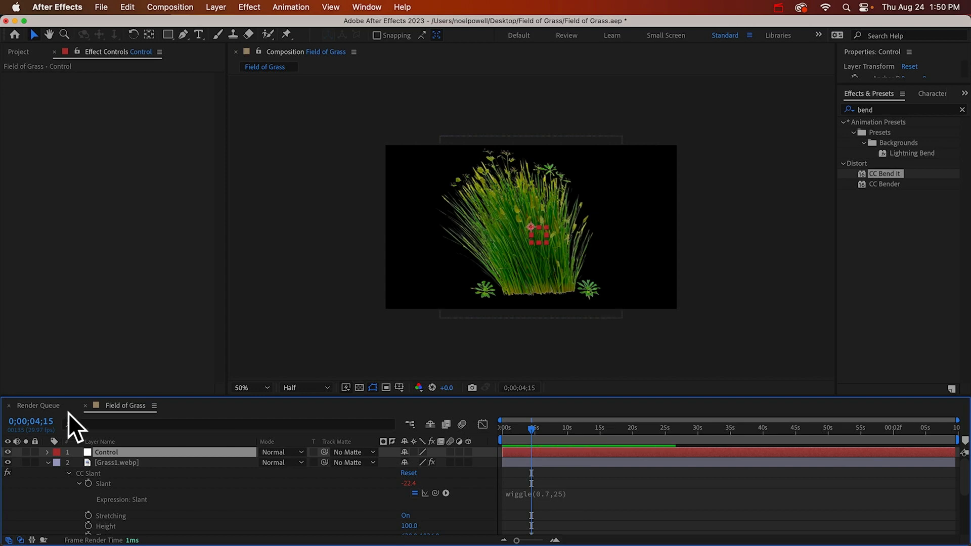
Apply a Slider Control effect to the Control null and rename it Wind Speed
{"action": "left_click", "coordinate": [882, 109]}
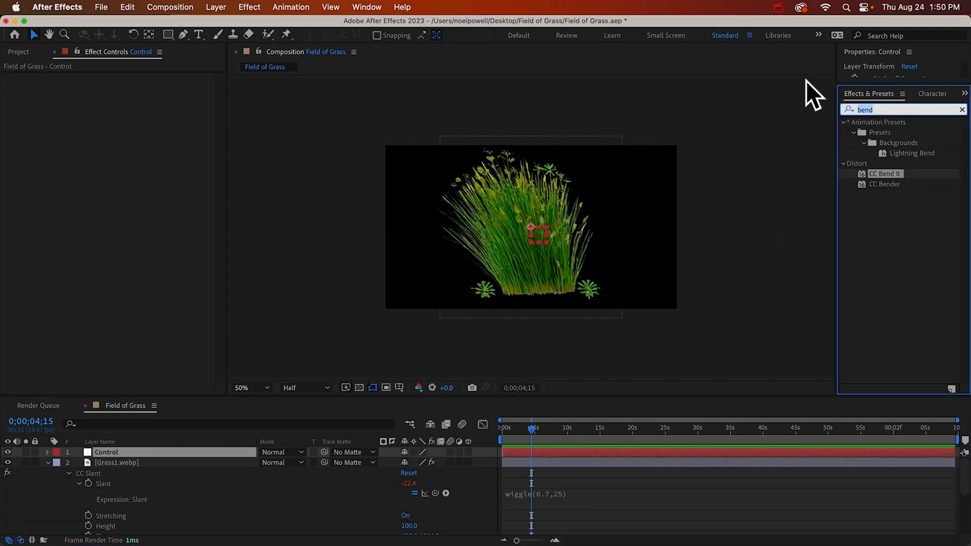
{"action": "type", "text": "slider"}
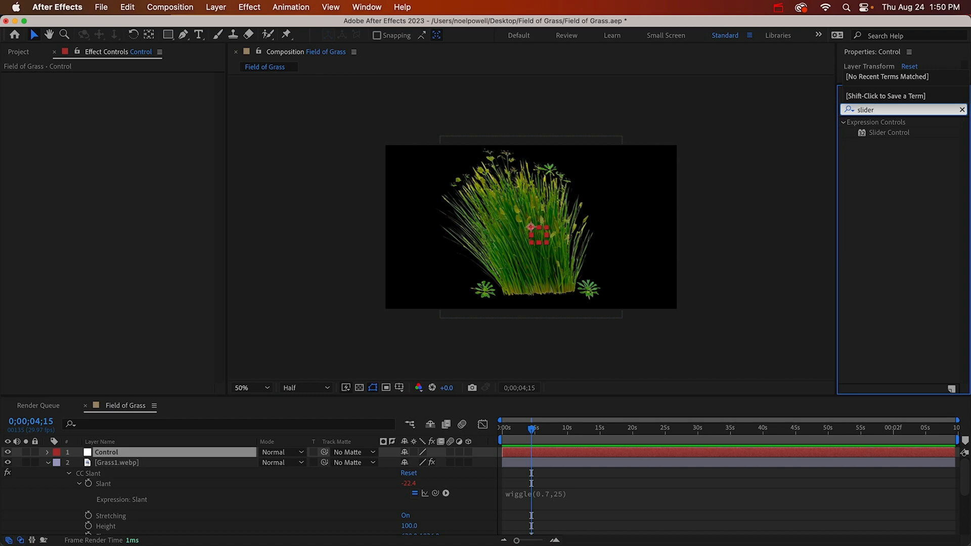
{"action": "left_click_drag", "start_coordinate": [885, 132], "coordinate": [235, 189]}
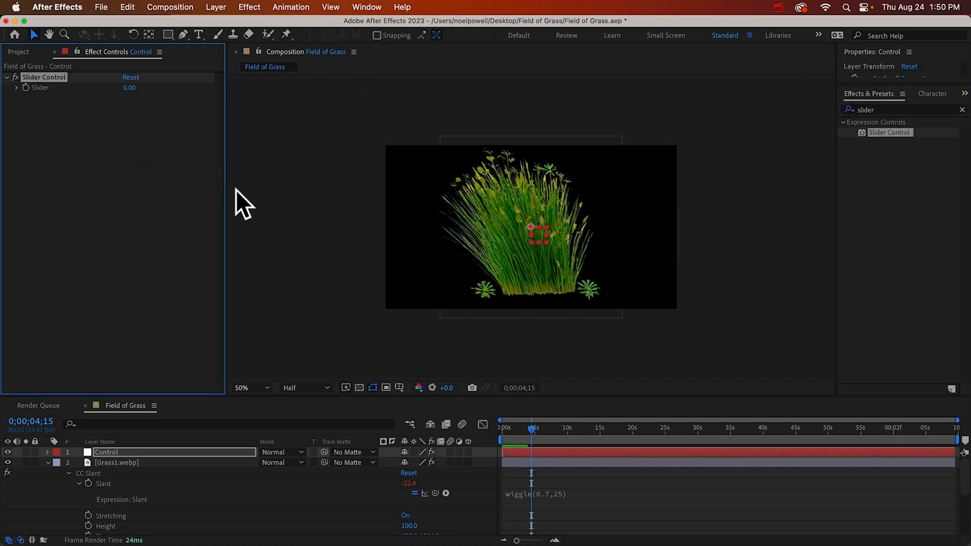
{"action": "key", "text": "Return"}
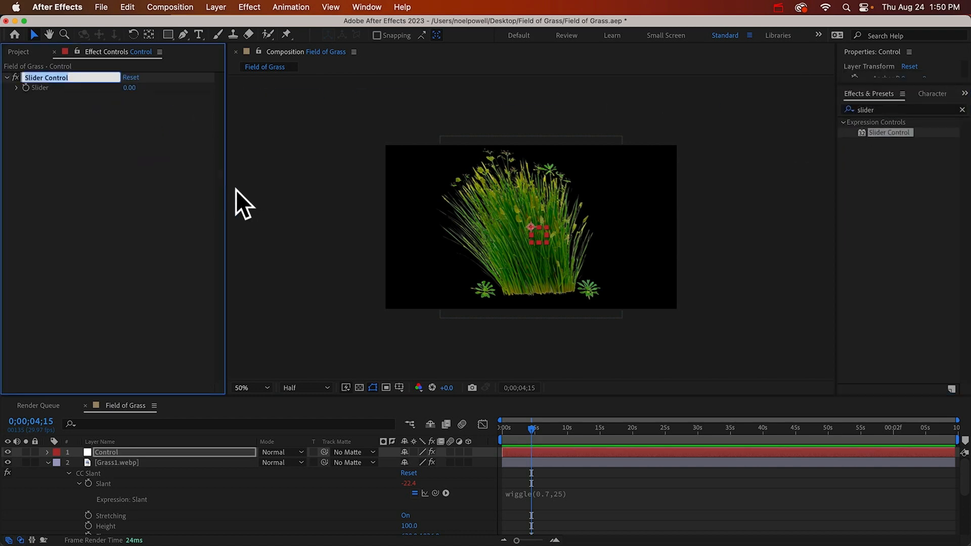
{"action": "type", "text": "Wind Speed"}
{"action": "key", "text": "Return"}
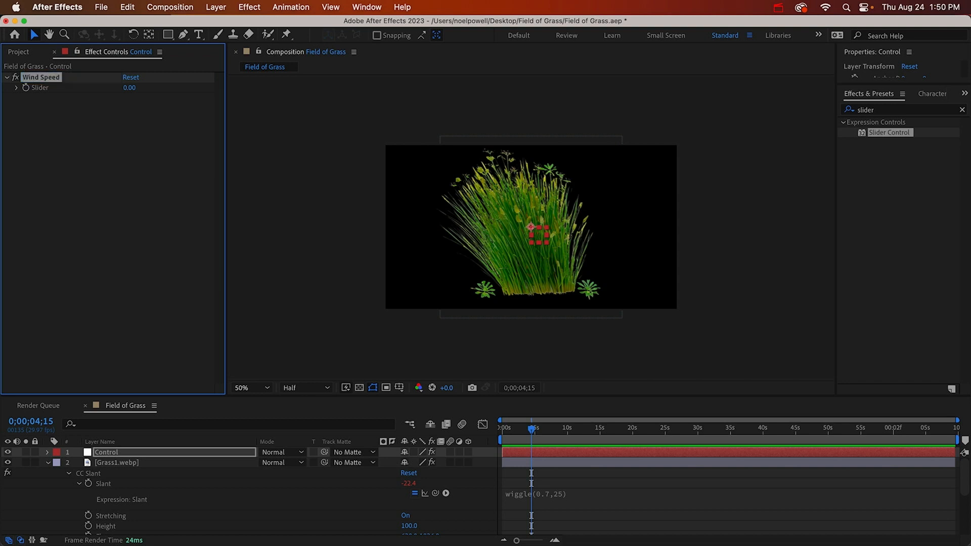
Duplicate the Wind Speed slider on the Control null and rename the copy Wind Amount
{"action": "key", "text": "super+d"}
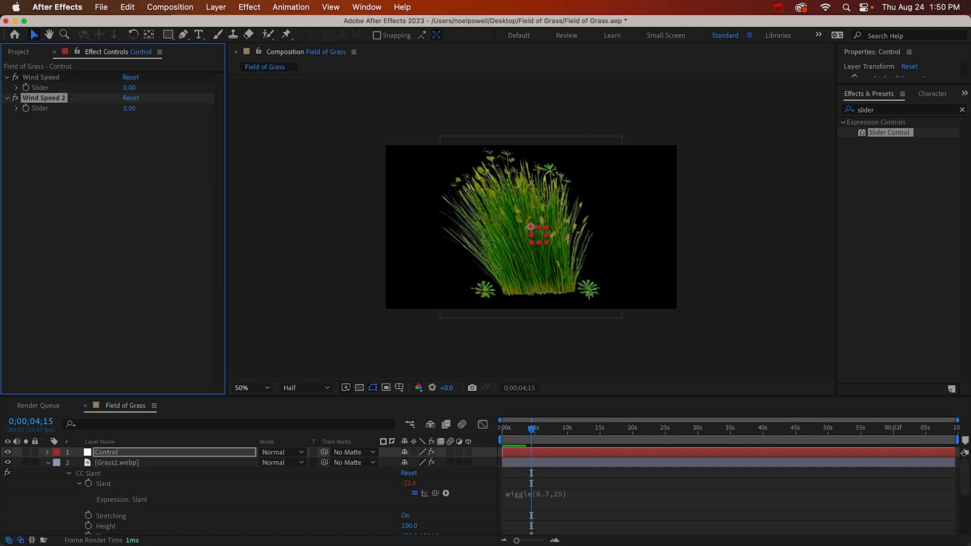
{"action": "key", "text": "Return"}
{"action": "key", "text": "BackSpace"}
{"action": "key", "text": "BackSpace"}
{"action": "key", "text": "BackSpace"}
{"action": "key", "text": "BackSpace"}
{"action": "key", "text": "BackSpace"}
{"action": "key", "text": "BackSpace"}
{"action": "key", "text": "BackSpace"}
{"action": "type", "text": "Amount"}
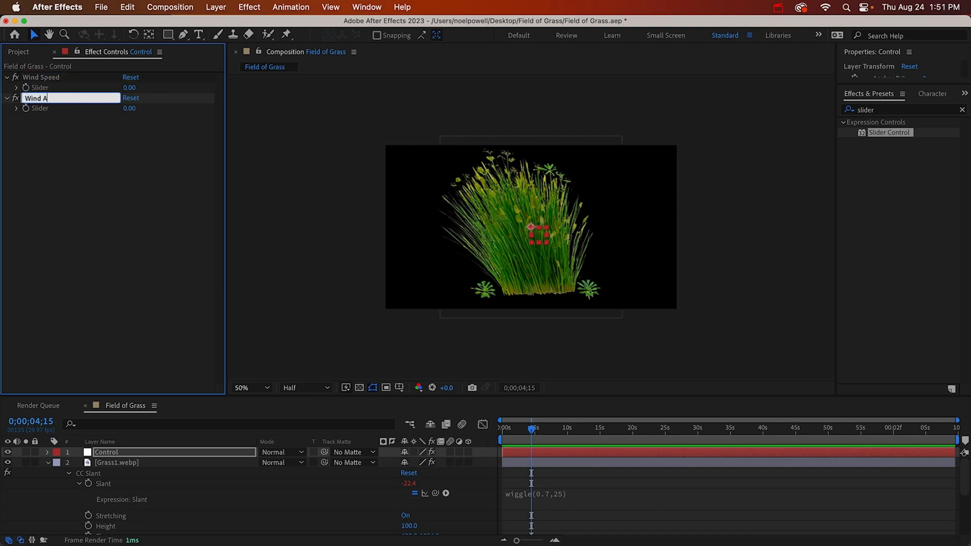
{"action": "key", "text": "Return"}
Duplicate the Wind Amount slider and rename the copy Wind Octaves
{"action": "key", "text": "super+d"}
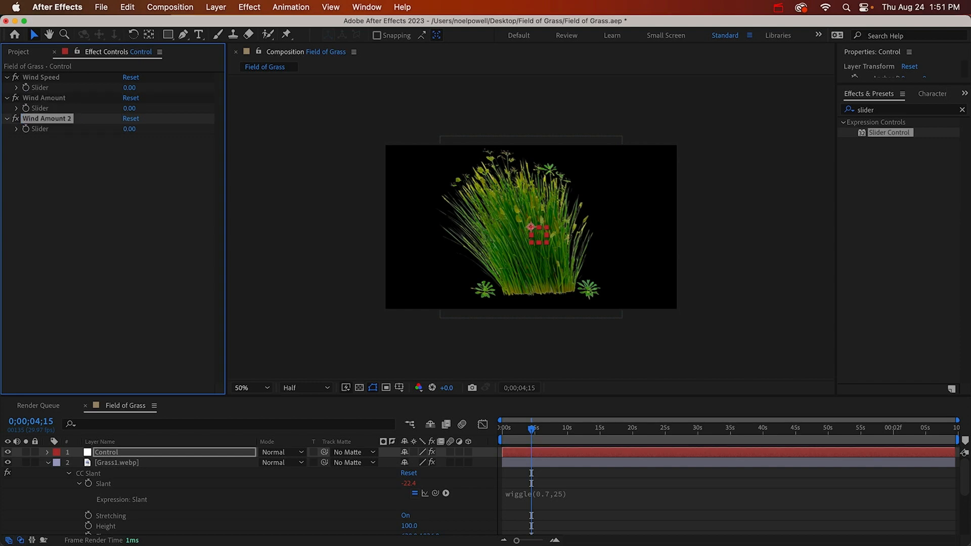
{"action": "key", "text": "Return"}
{"action": "key", "text": "Right"}
{"action": "key", "text": "BackSpace"}
{"action": "key", "text": "BackSpace"}
{"action": "key", "text": "BackSpace"}
{"action": "key", "text": "BackSpace"}
{"action": "key", "text": "BackSpace"}
{"action": "key", "text": "BackSpace"}
{"action": "key", "text": "BackSpace"}
{"action": "key", "text": "BackSpace"}
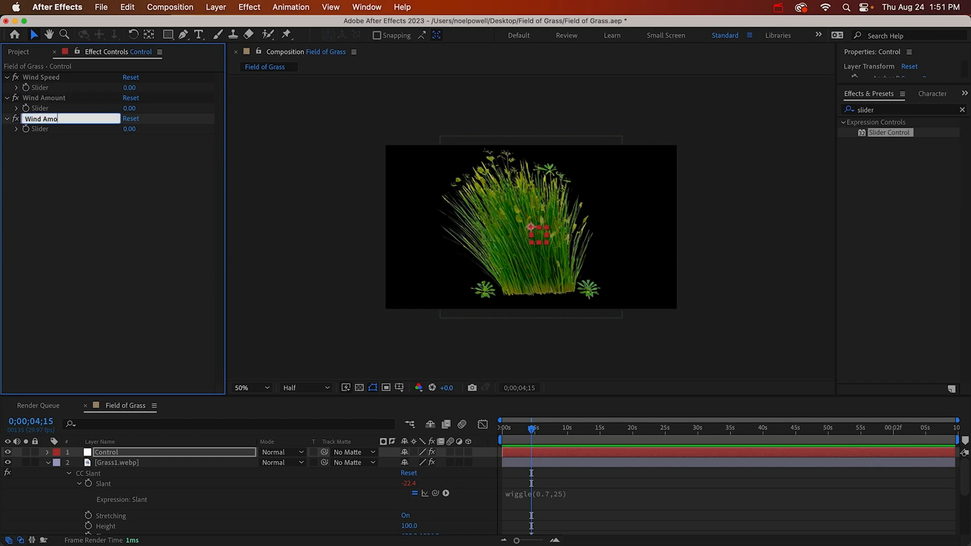
{"action": "type", "text": "Octaves"}
{"action": "key", "text": "Return"}
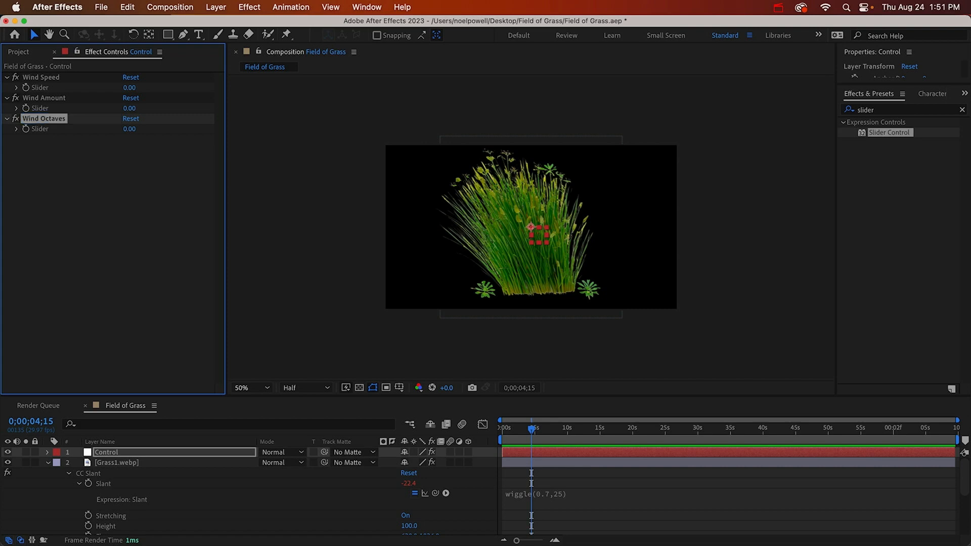
Duplicate the Wind Octaves slider and rename the copy Wind Sustained
{"action": "key", "text": "super+d"}
{"action": "key", "text": "Return"}
{"action": "key", "text": "Right"}
{"action": "key", "text": "BackSpace"}
{"action": "key", "text": "BackSpace"}
{"action": "key", "text": "BackSpace"}
{"action": "key", "text": "BackSpace"}
{"action": "key", "text": "BackSpace"}
{"action": "key", "text": "BackSpace"}
{"action": "key", "text": "BackSpace"}
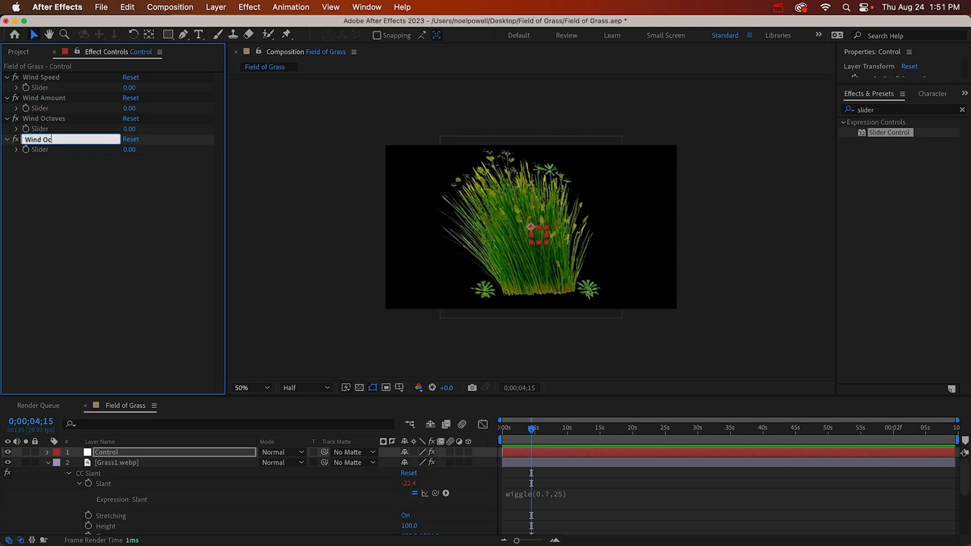
{"action": "key", "text": "BackSpace"}
{"action": "key", "text": "BackSpace"}
{"action": "type", "text": "Sustained"}
{"action": "key", "text": "Return"}
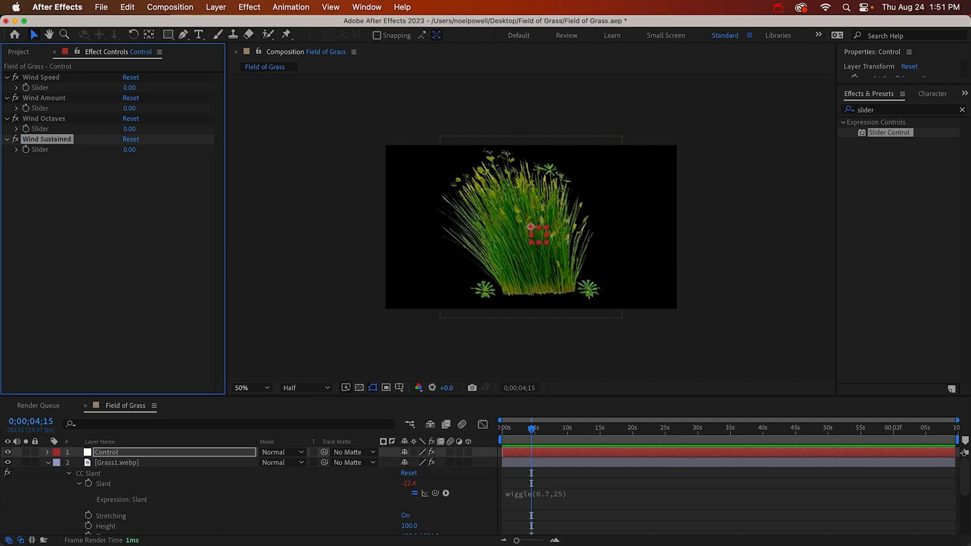
In the Grass1.webp Slant expression, define a speed variable above the wiggle line linked to the Control layer's Wind Speed slider
{"action": "left_click", "coordinate": [544, 501]}
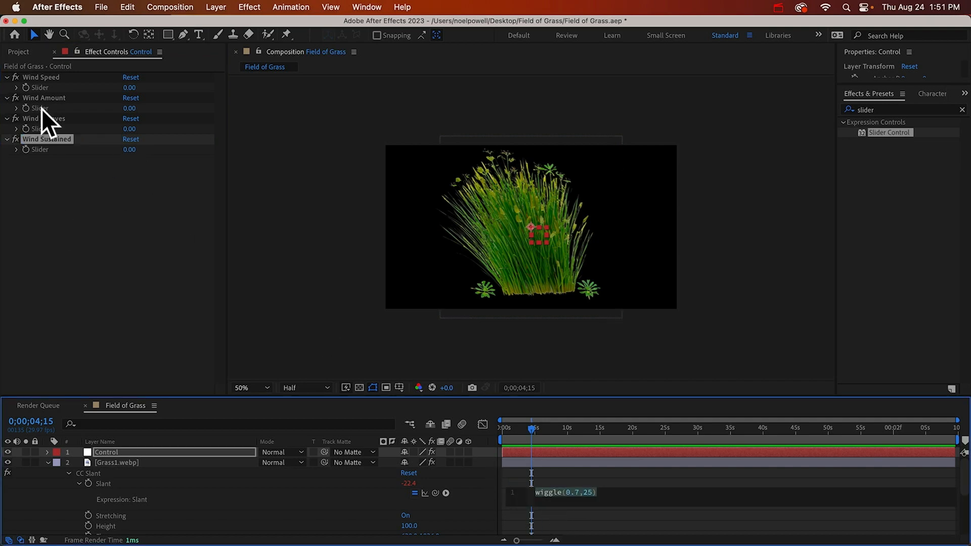
{"action": "key", "text": "Up"}
{"action": "key", "text": "Return"}
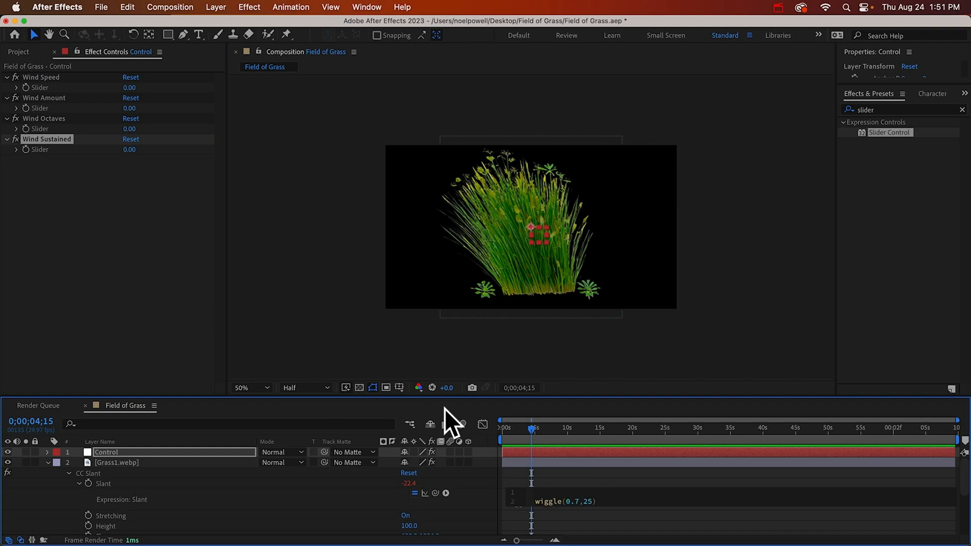
{"action": "type", "text": "speed ="}
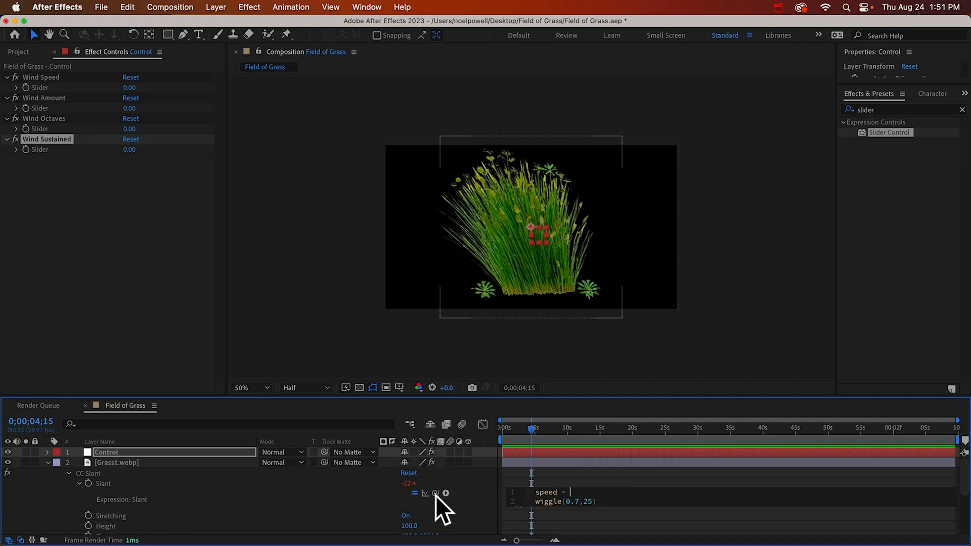
{"action": "left_click_drag", "start_coordinate": [435, 493], "coordinate": [42, 89]}
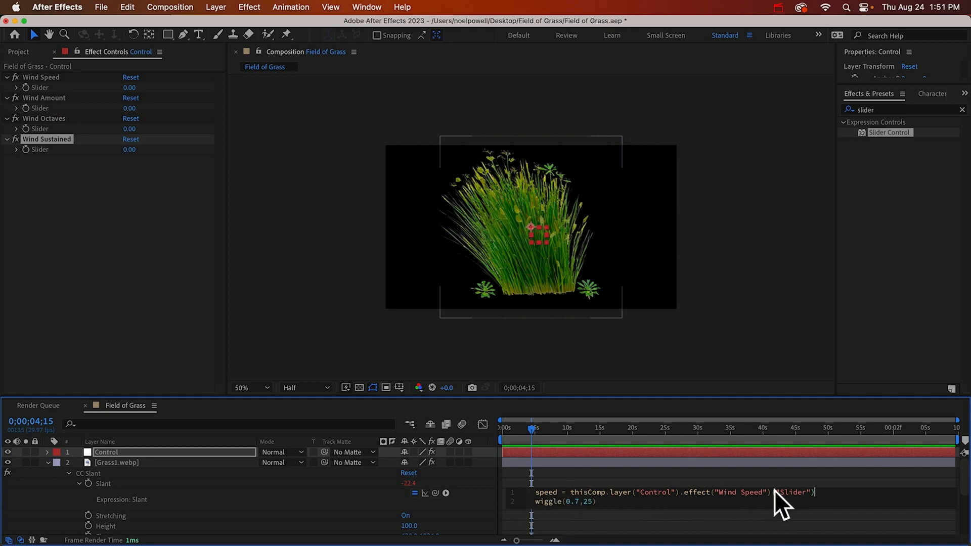
{"action": "type", "text": ";"}
Add an amount variable to the Slant expression, linked to the Control layer's Wind Amount slider
{"action": "key", "text": "Return"}
{"action": "type", "text": "amount ="}
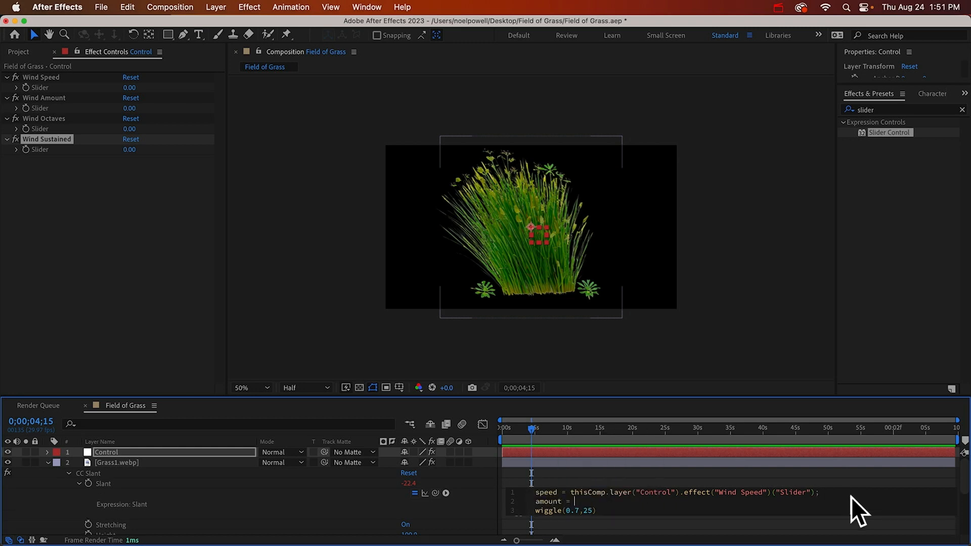
{"action": "left_click_drag", "start_coordinate": [435, 493], "coordinate": [46, 110]}
{"action": "type", "text": ";"}
Add an octaves variable to the Slant expression, linked to the Control layer's Wind Octaves slider
{"action": "key", "text": "Return"}
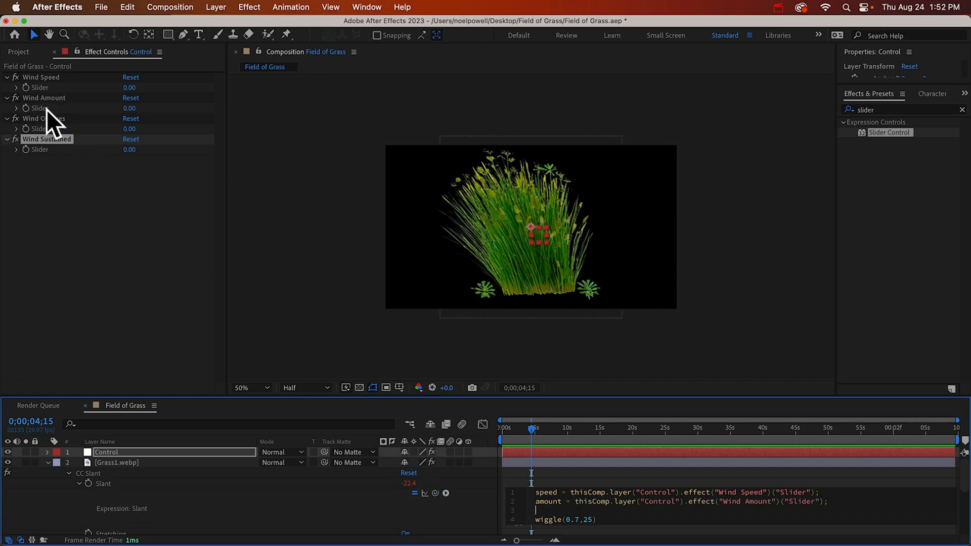
{"action": "type", "text": "octaves ="}
{"action": "left_click_drag", "start_coordinate": [435, 492], "coordinate": [43, 129]}
{"action": "type", "text": ";"}
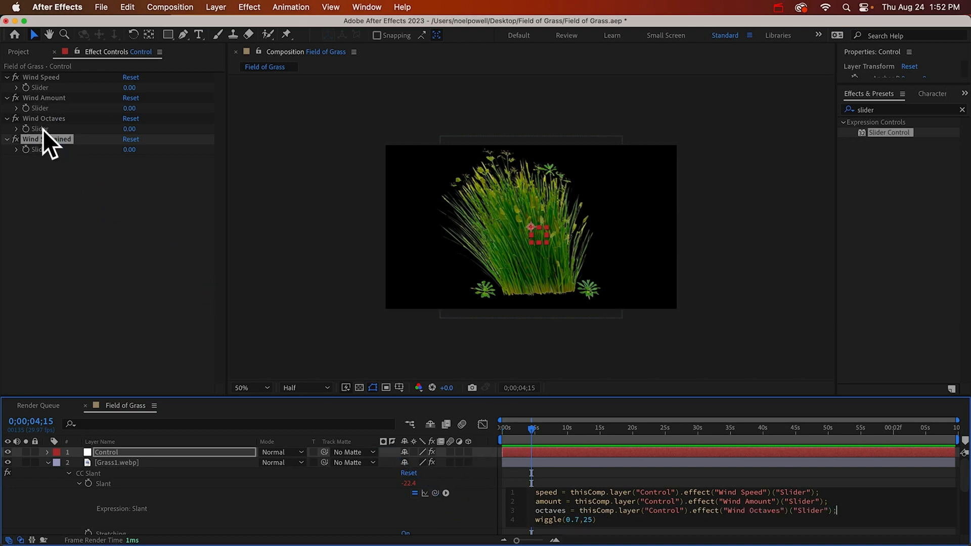
Add a sustained variable to the Slant expression, linked to the Control layer's Wind Sustained slider
{"action": "key", "text": "Return"}
{"action": "type", "text": "sustained ="}
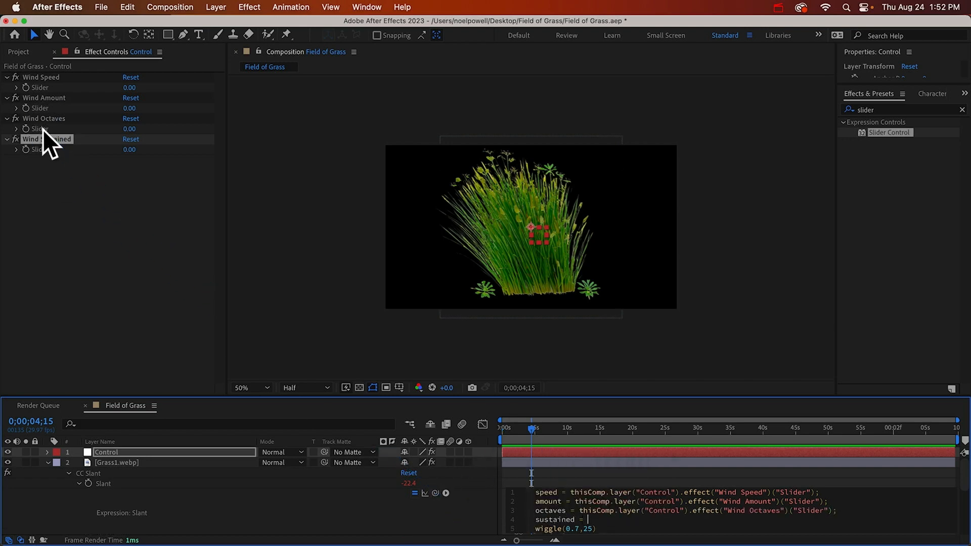
{"action": "left_click_drag", "start_coordinate": [436, 492], "coordinate": [53, 149]}
{"action": "type", "text": ";"}
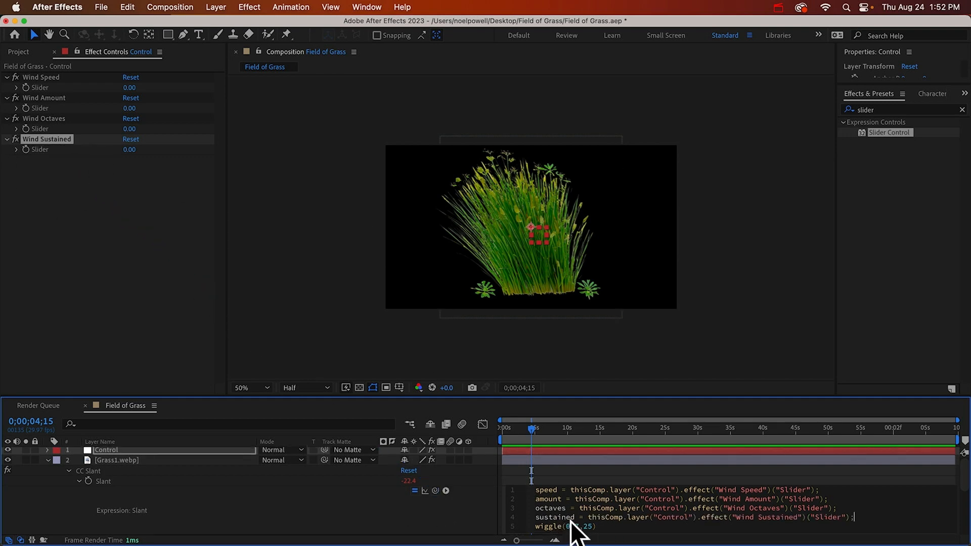
Replace the two numeric wiggle arguments with the variables so the line reads wiggle(speed,amount), and apply the expression
{"action": "left_click_drag", "start_coordinate": [579, 526], "coordinate": [566, 526]}
{"action": "type", "text": "speed"}
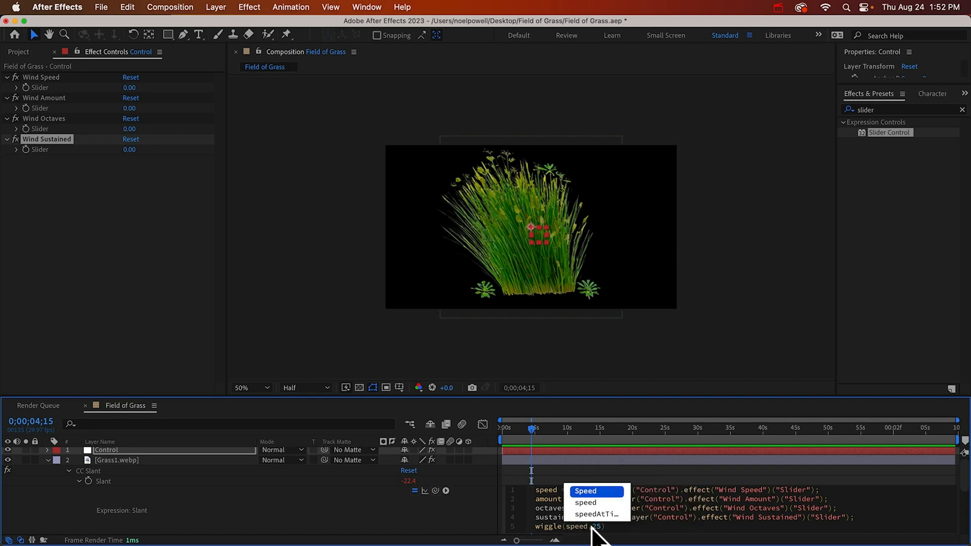
{"action": "left_click", "coordinate": [596, 527]}
{"action": "double_click", "coordinate": [598, 528]}
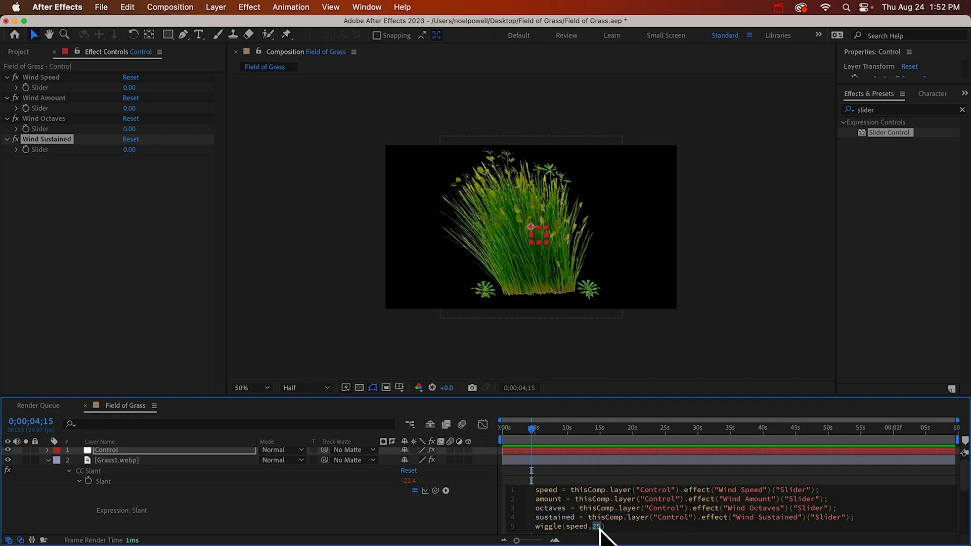
{"action": "type", "text": "amount"}
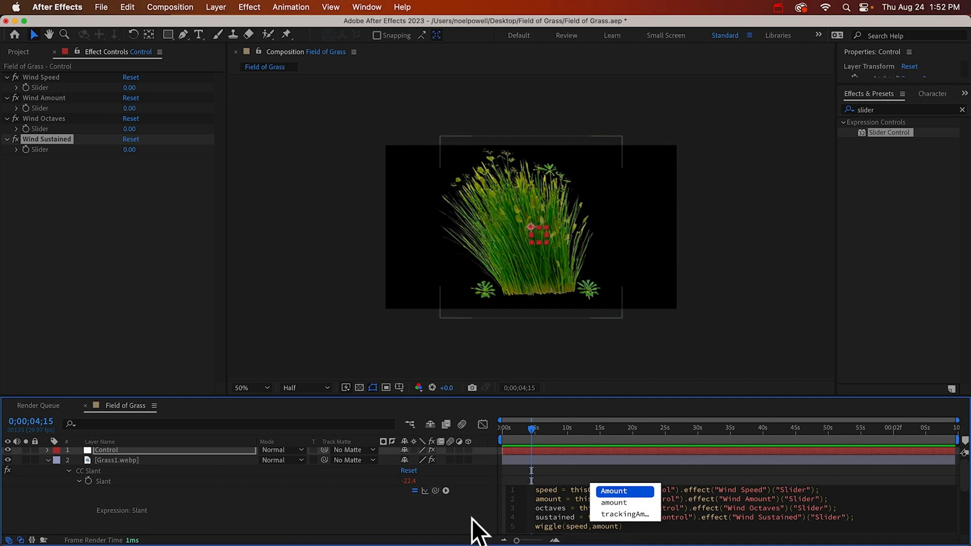
{"action": "left_click", "coordinate": [435, 505]}
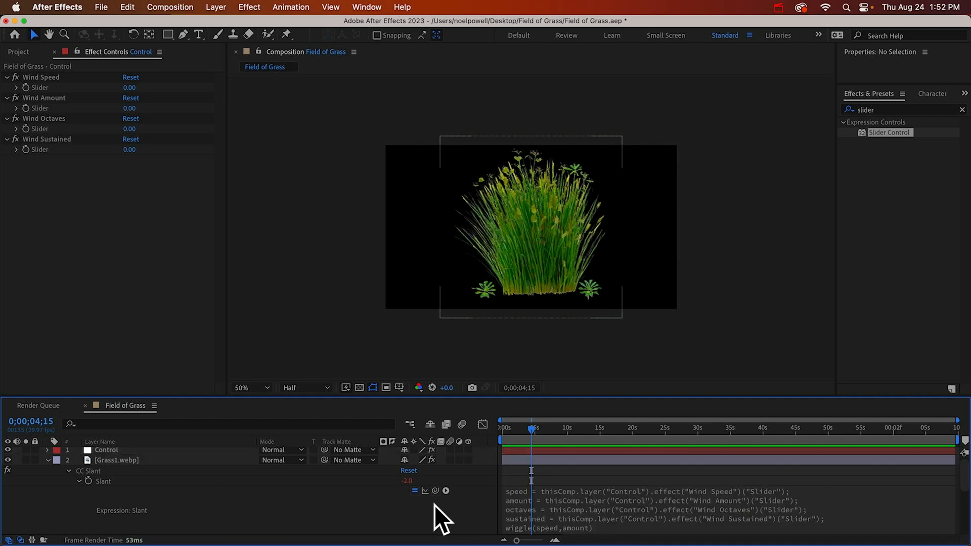
Set the Wind Speed slider to 0.7 and Wind Amount to 25, and preview the grass sway
{"action": "left_click", "coordinate": [130, 88]}
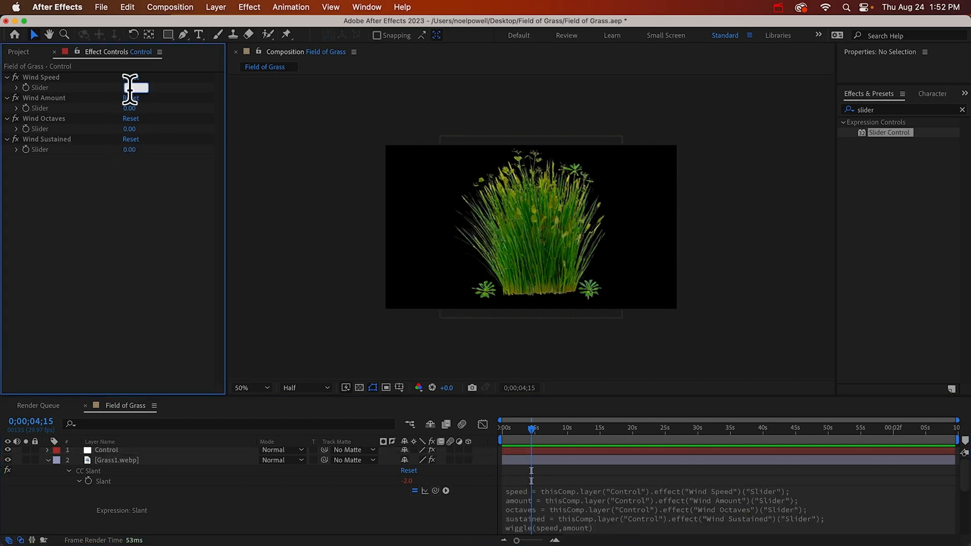
{"action": "type", "text": "0.7"}
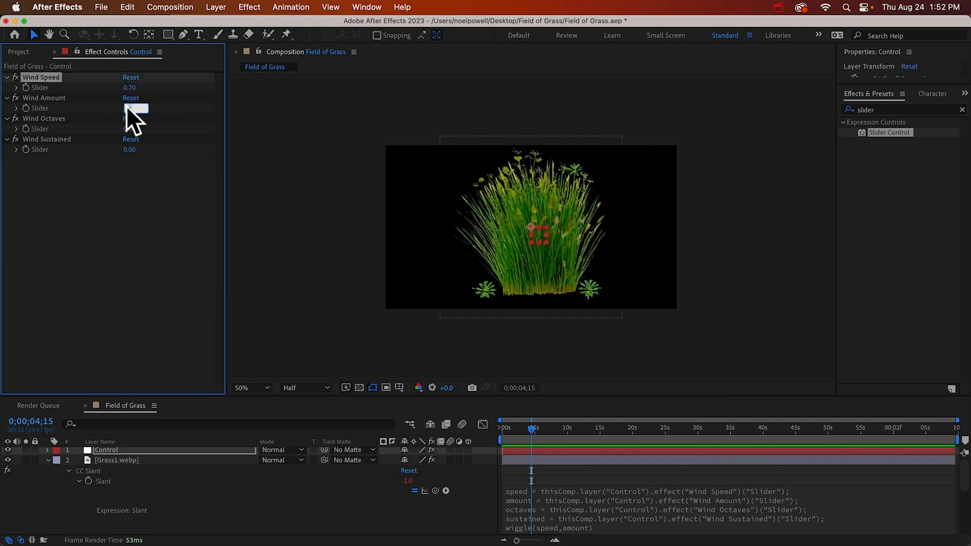
{"action": "left_click", "coordinate": [126, 106]}
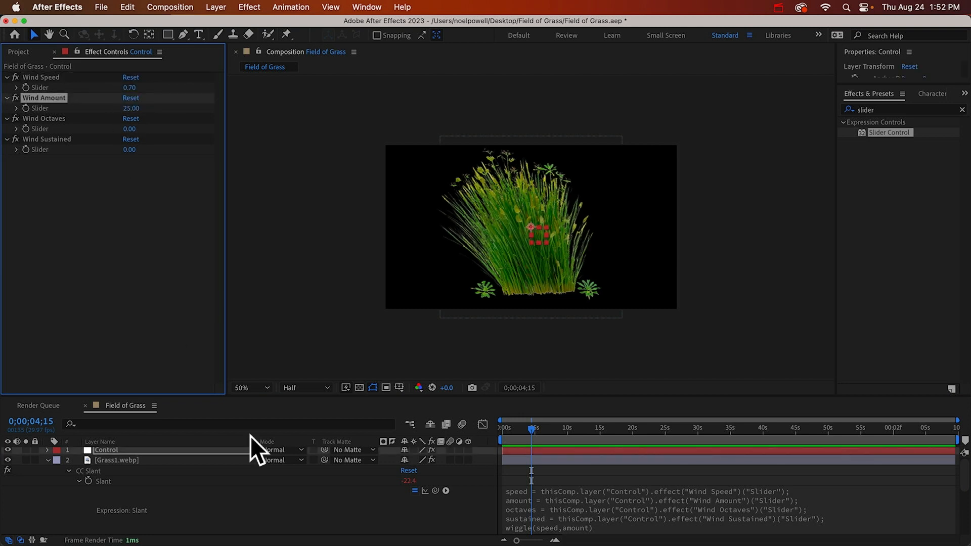
{"action": "left_click", "coordinate": [372, 524]}
{"action": "key", "text": "space"}
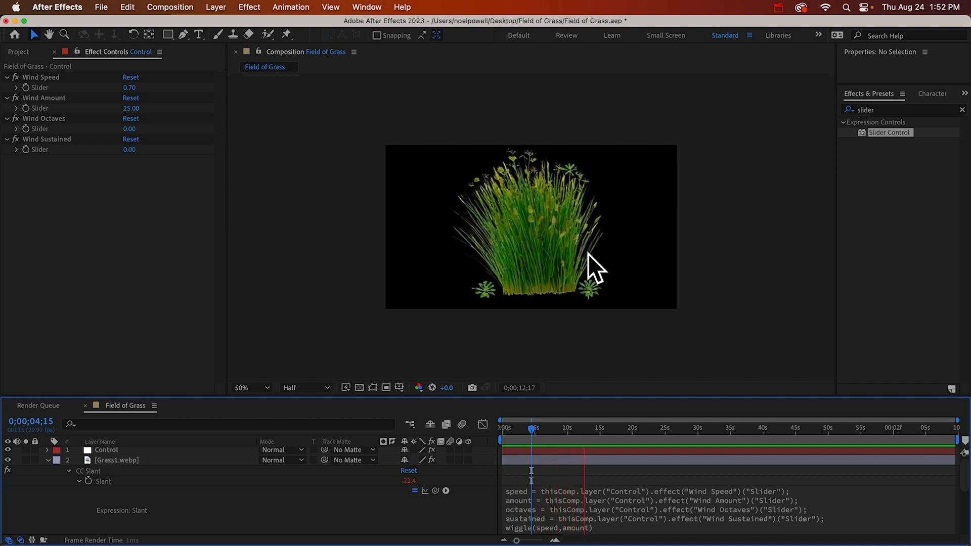
{"action": "key", "text": "space"}
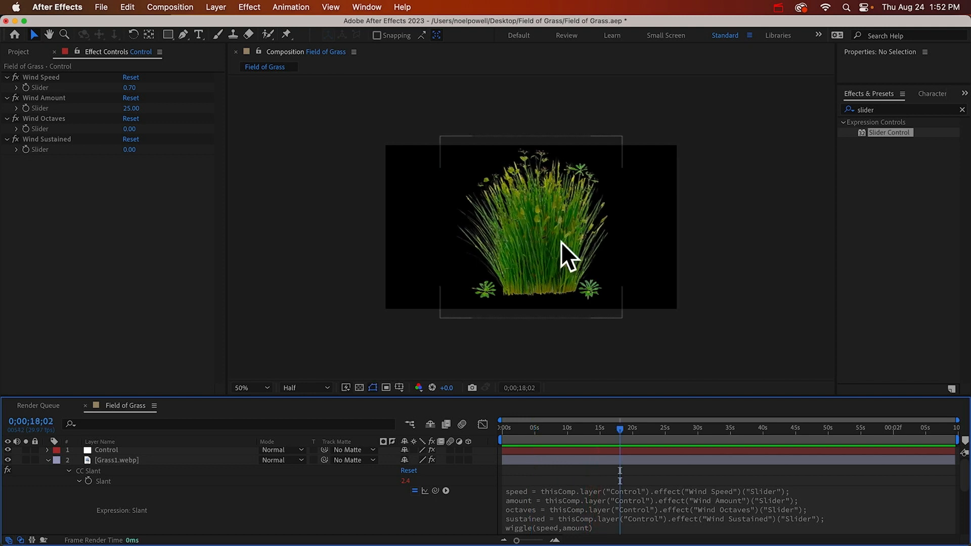
Add octaves as the third wiggle argument in the Slant expression, making it wiggle(speed,amount,octaves)
{"action": "left_click", "coordinate": [500, 493]}
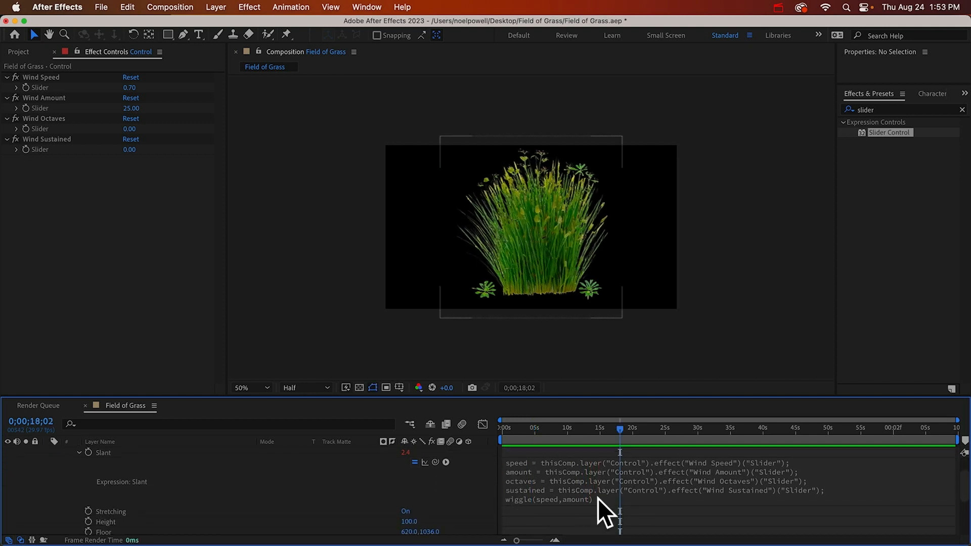
{"action": "key", "text": "super+a"}
{"action": "left_click", "coordinate": [621, 499]}
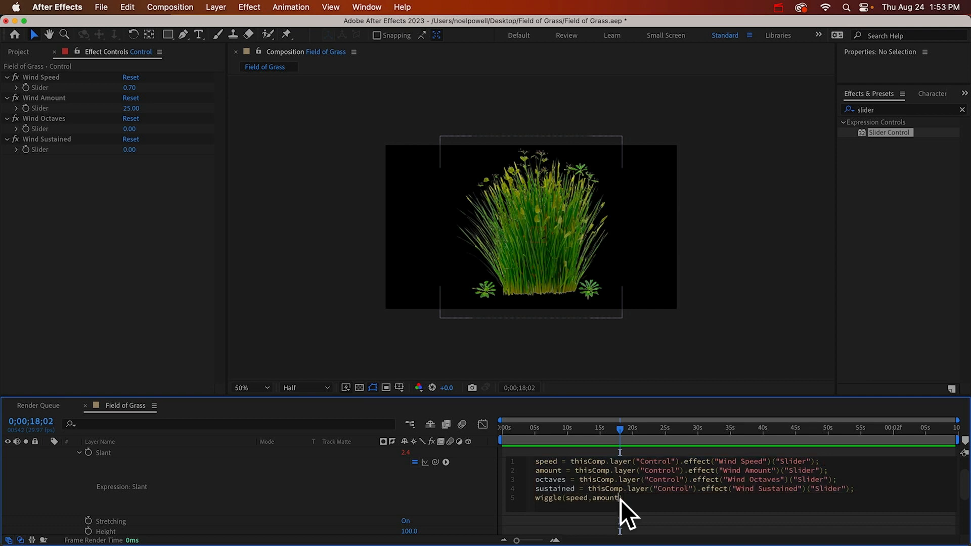
{"action": "type", "text": ",octaves"}
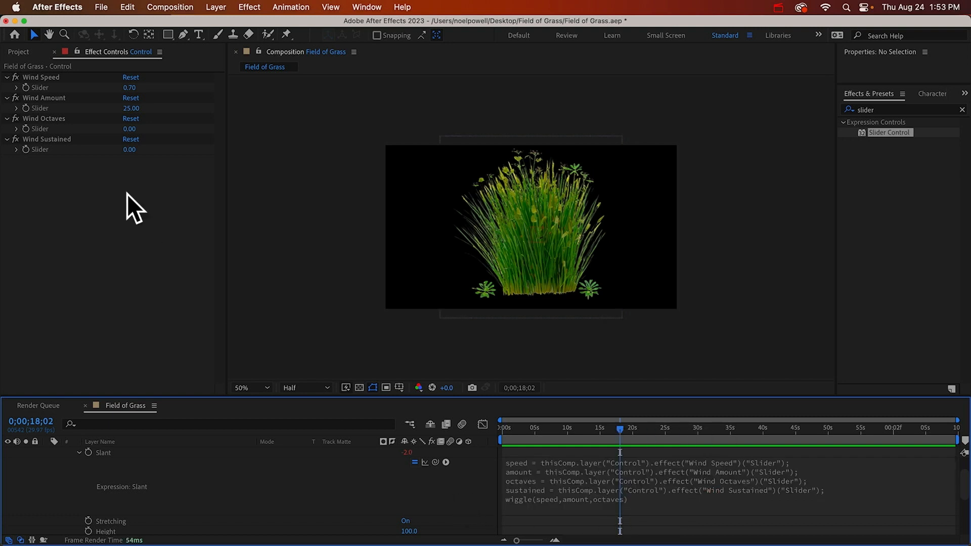
Set the Wind Octaves slider to 2.5 and preview the resulting grass motion
{"action": "left_click", "coordinate": [130, 130]}
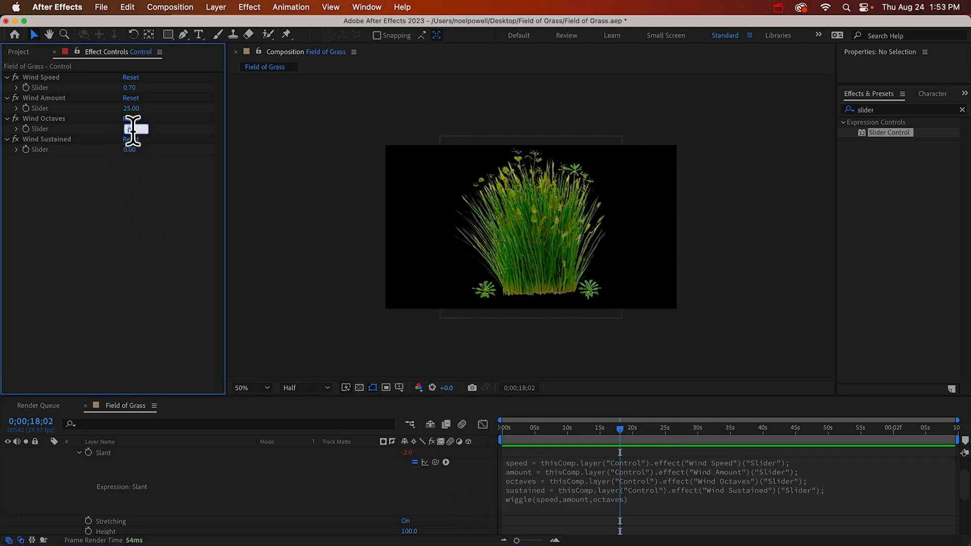
{"action": "type", "text": "2.5"}
{"action": "key", "text": "Return"}
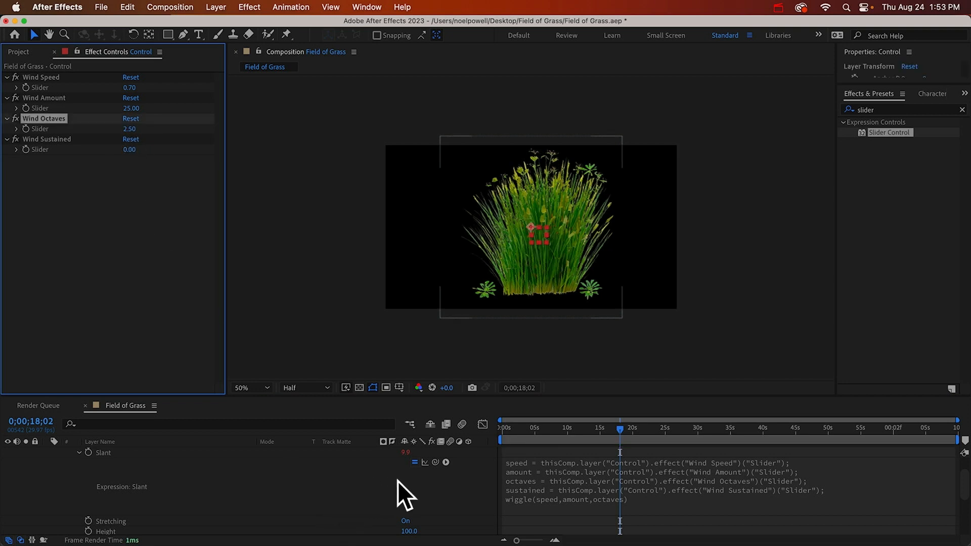
{"action": "left_click", "coordinate": [398, 481]}
{"action": "key", "text": "space"}
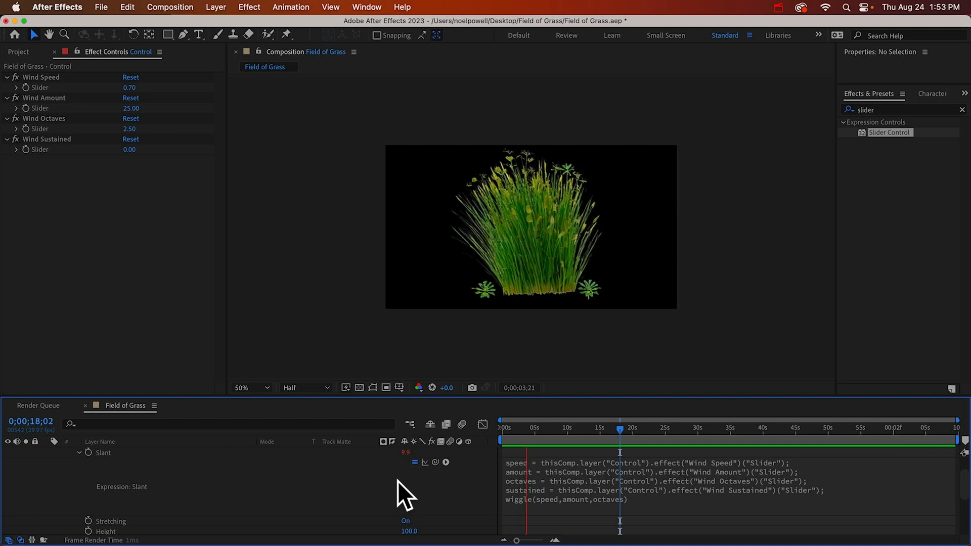
{"action": "key", "text": "space"}
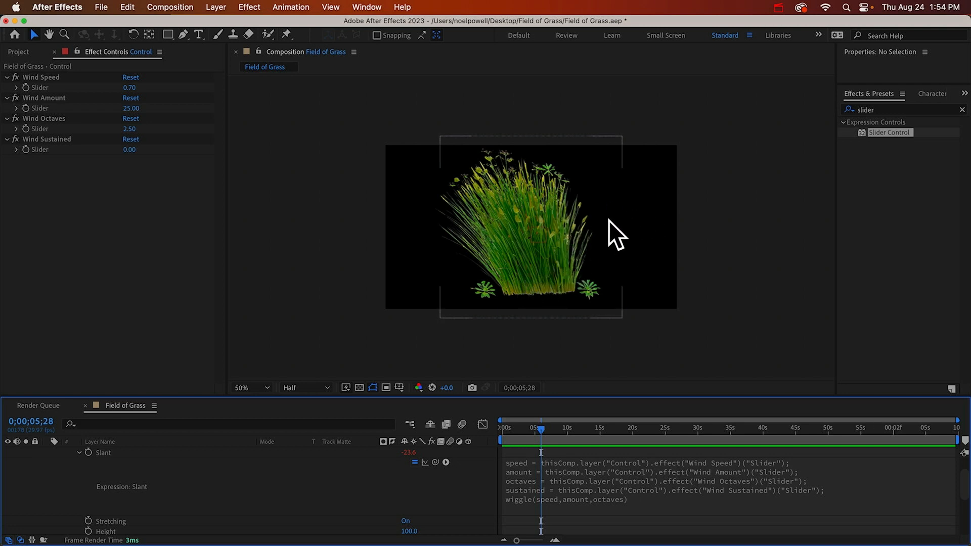
Set the Wind Sustained slider on the Control layer to 25
{"action": "left_click", "coordinate": [130, 151]}
{"action": "type", "text": "25"}
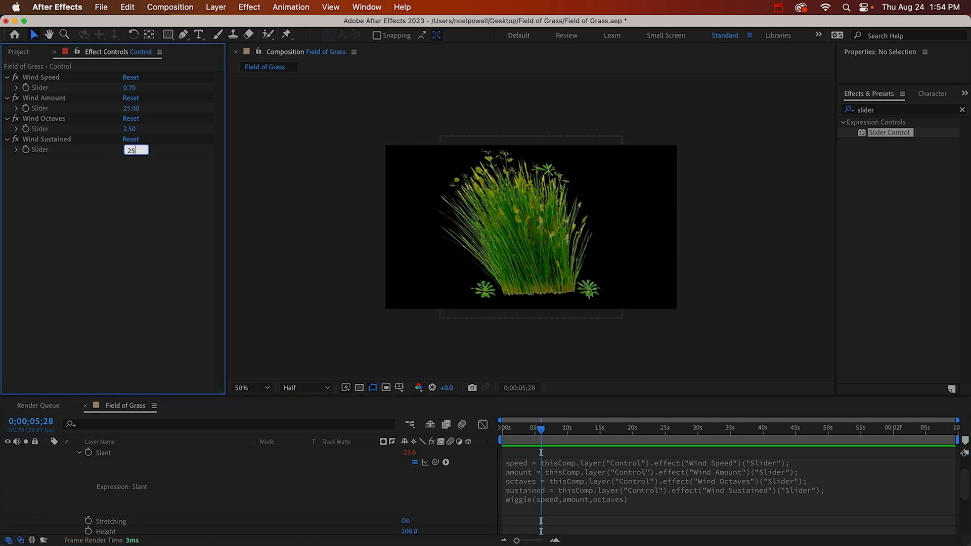
{"action": "key", "text": "Return"}
Append + sustained; to the wiggle line of the Slant expression and apply it
{"action": "left_click", "coordinate": [554, 497]}
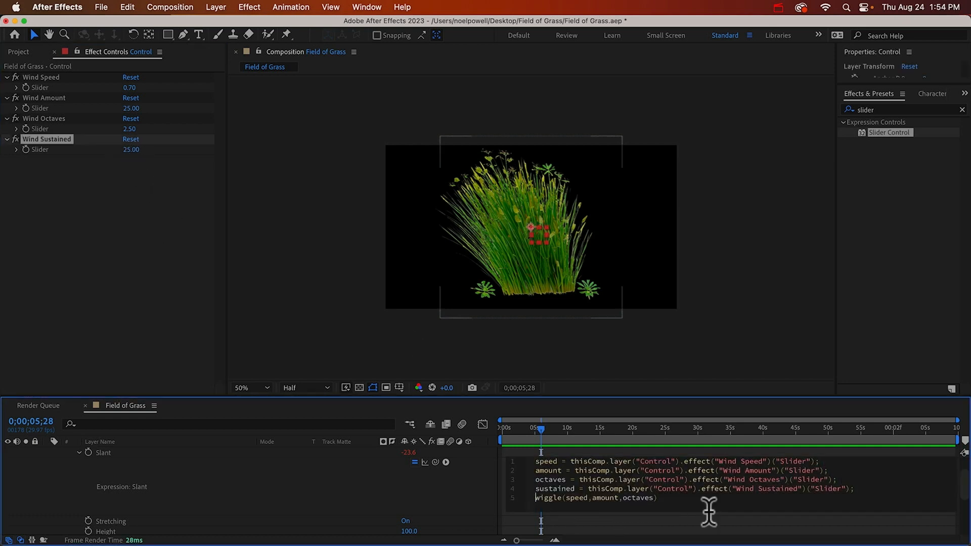
{"action": "type", "text": "+ sus"}
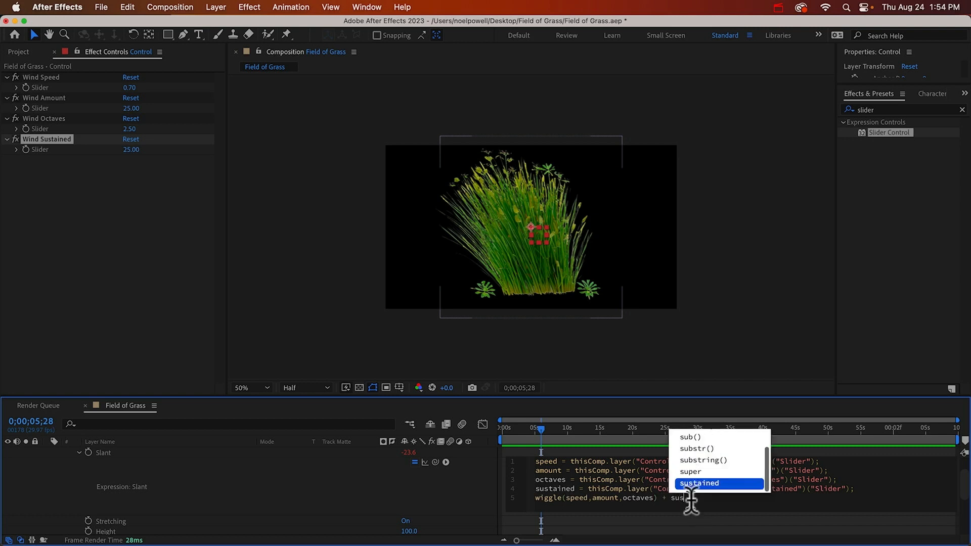
{"action": "type", "text": "tained;"}
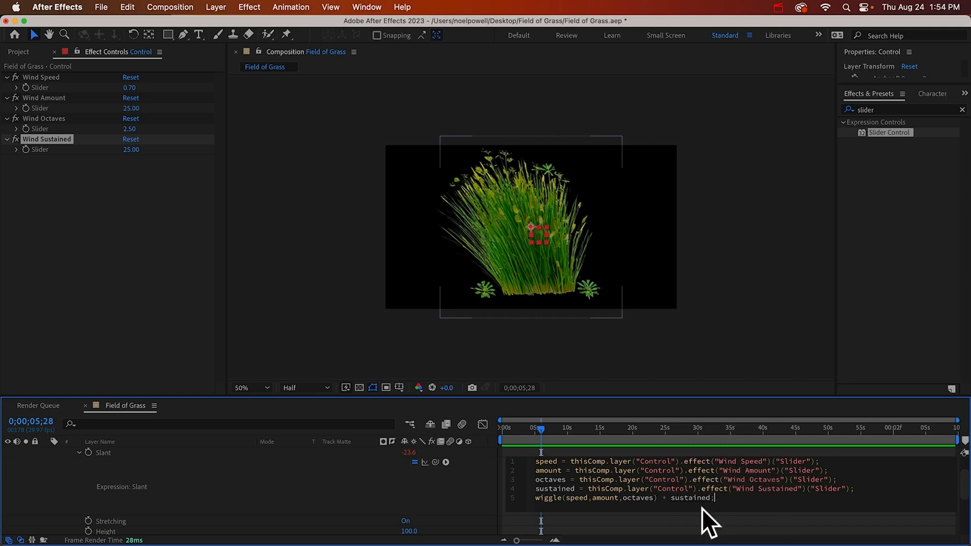
{"action": "left_click", "coordinate": [460, 484]}
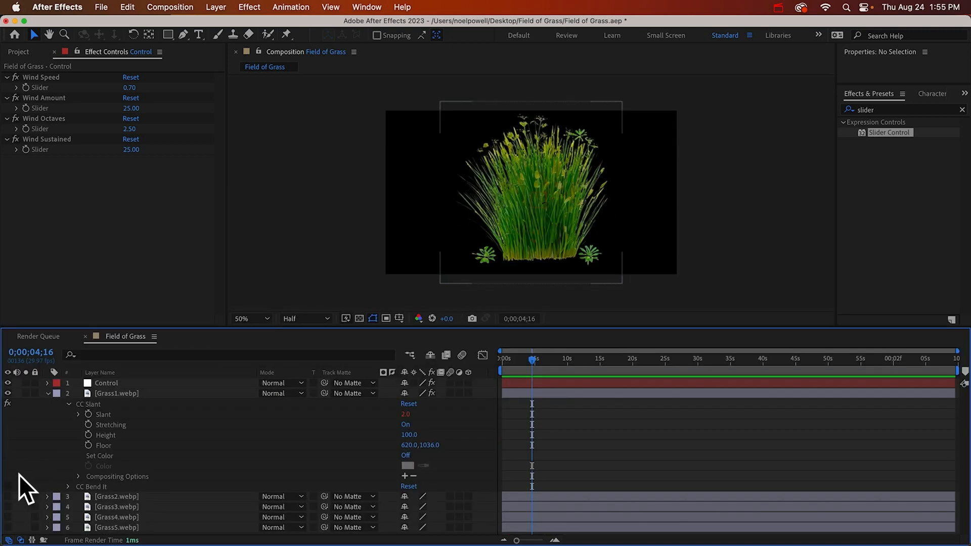
Switch the Grass1.webp layer from CC Slant to CC Bend It and reveal the CC Bend It properties
{"action": "left_click", "coordinate": [9, 487]}
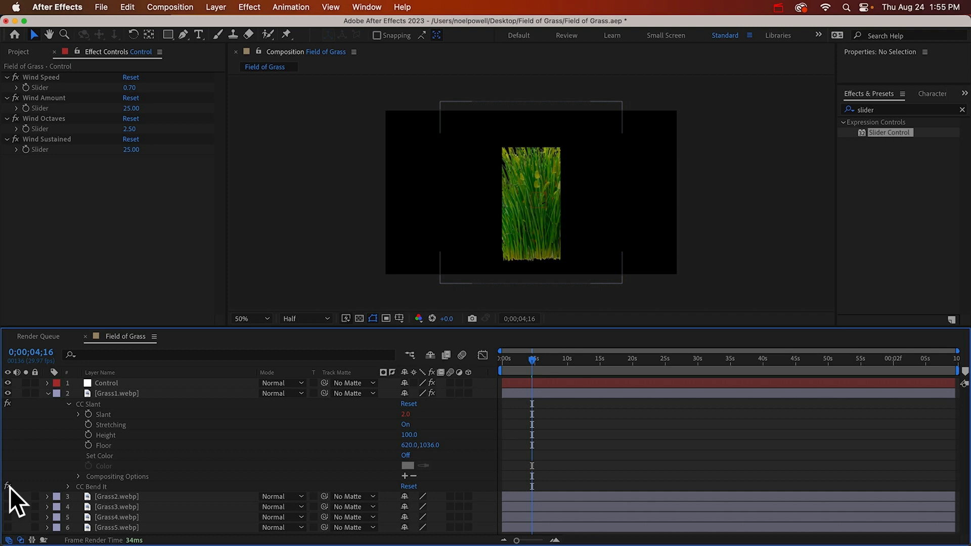
{"action": "left_click", "coordinate": [9, 403]}
{"action": "left_click", "coordinate": [68, 487]}
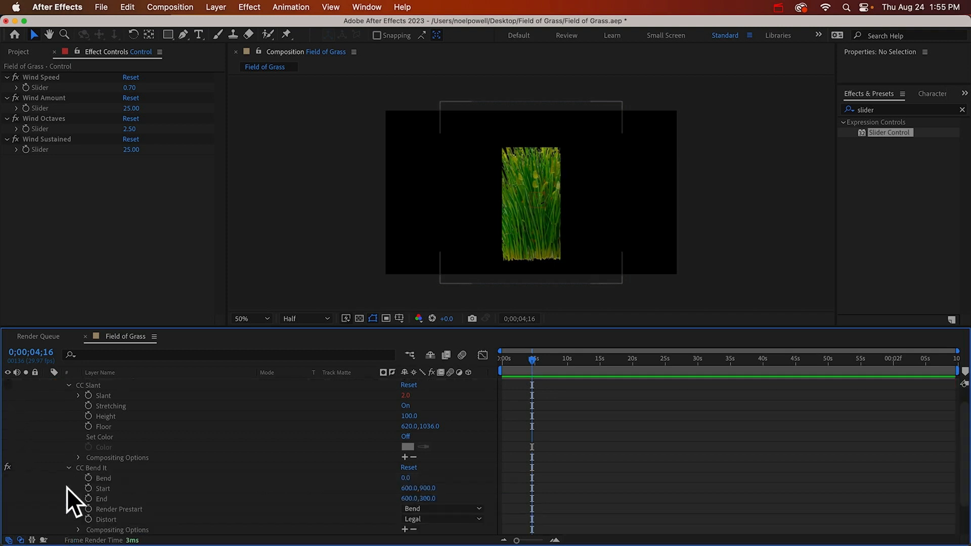
Set CC Bend It's Bend to 36, with its Start point at about 608,1040 at the grass base and End at about 632,-248 above the clump
{"action": "left_click_drag", "start_coordinate": [409, 480], "coordinate": [435, 487]}
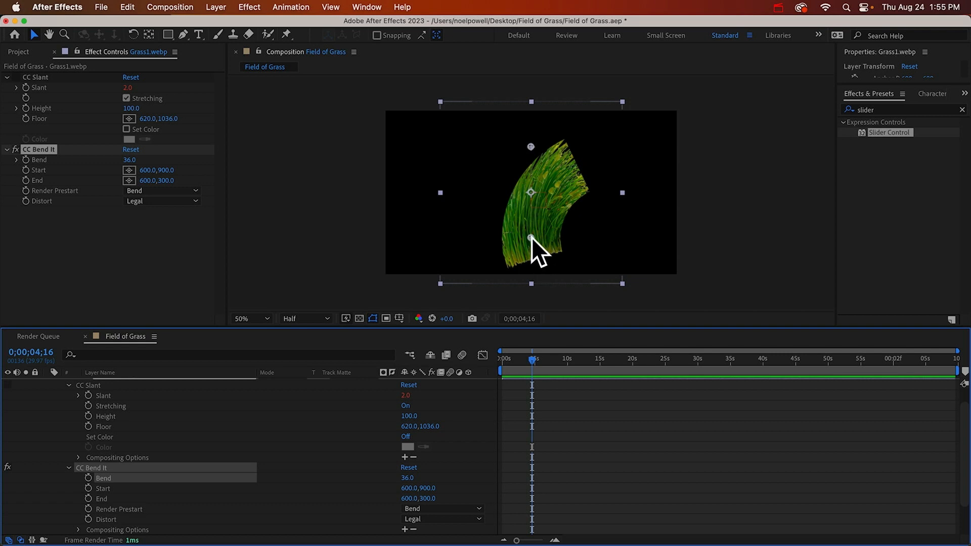
{"action": "left_click_drag", "start_coordinate": [532, 237], "coordinate": [533, 259]}
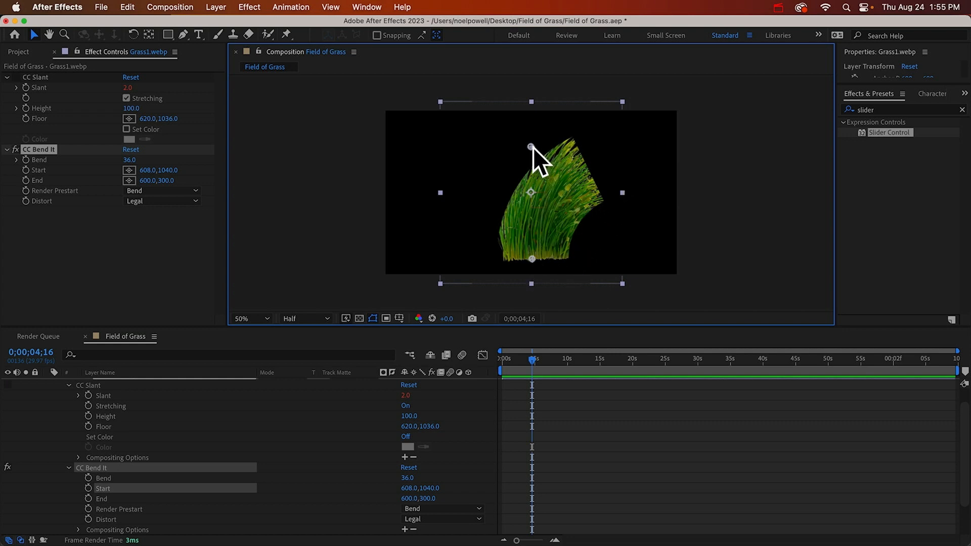
{"action": "left_click_drag", "start_coordinate": [532, 147], "coordinate": [538, 64]}
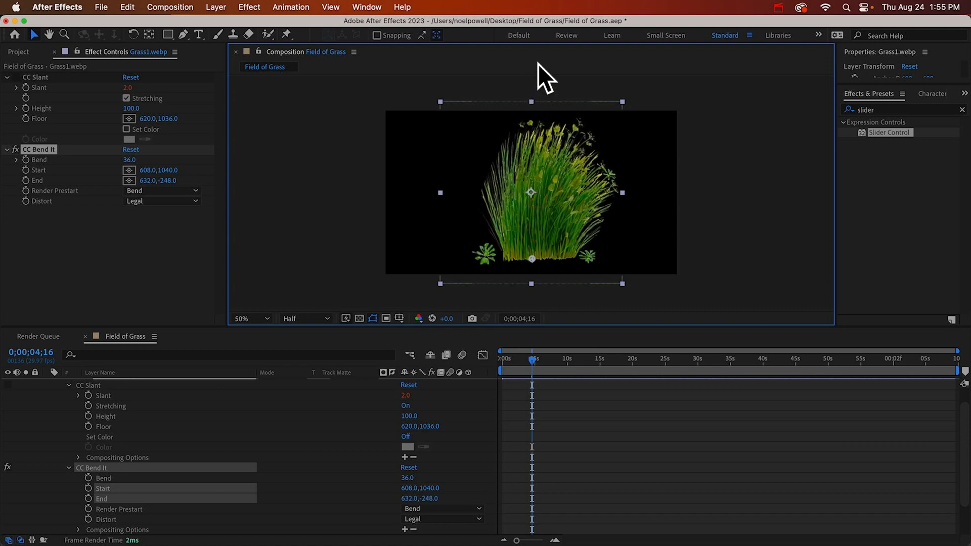
Raise CC Bend It's End point to about 608,-1232, far above the grass clump, and re-enable the CC Slant effect
{"action": "scroll", "coordinate": [532, 180], "scroll_direction": "down", "scroll_amount": 2}
{"action": "key", "text": "space"}
{"action": "left_click_drag", "start_coordinate": [532, 180], "coordinate": [523, 148]}
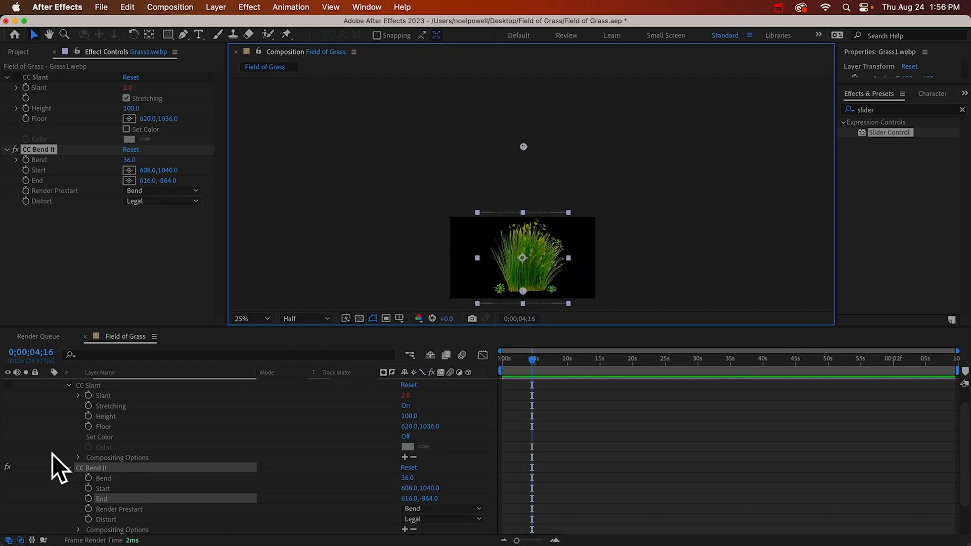
{"action": "left_click_drag", "start_coordinate": [524, 147], "coordinate": [523, 119]}
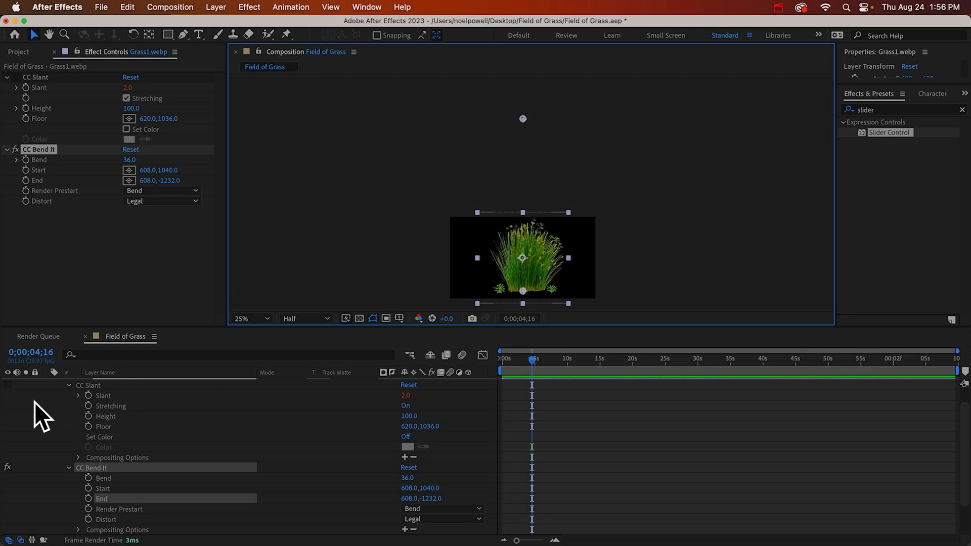
{"action": "left_click", "coordinate": [8, 384]}
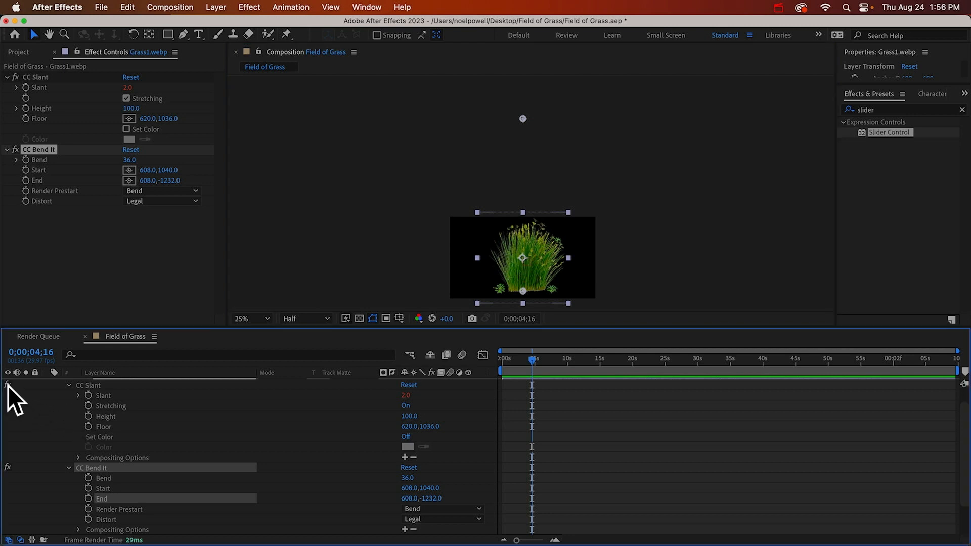
Add an expression to CC Bend It's Bend that links it to CC Slant's Slant value, and check the sway
{"action": "left_click", "coordinate": [89, 478], "text": "alt"}
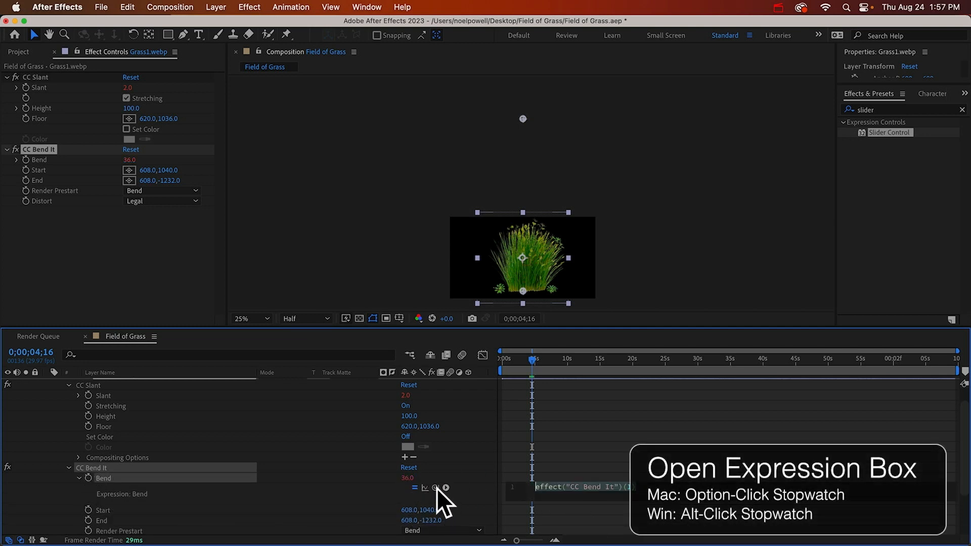
{"action": "left_click_drag", "start_coordinate": [435, 487], "coordinate": [115, 394]}
{"action": "left_click", "coordinate": [460, 482]}
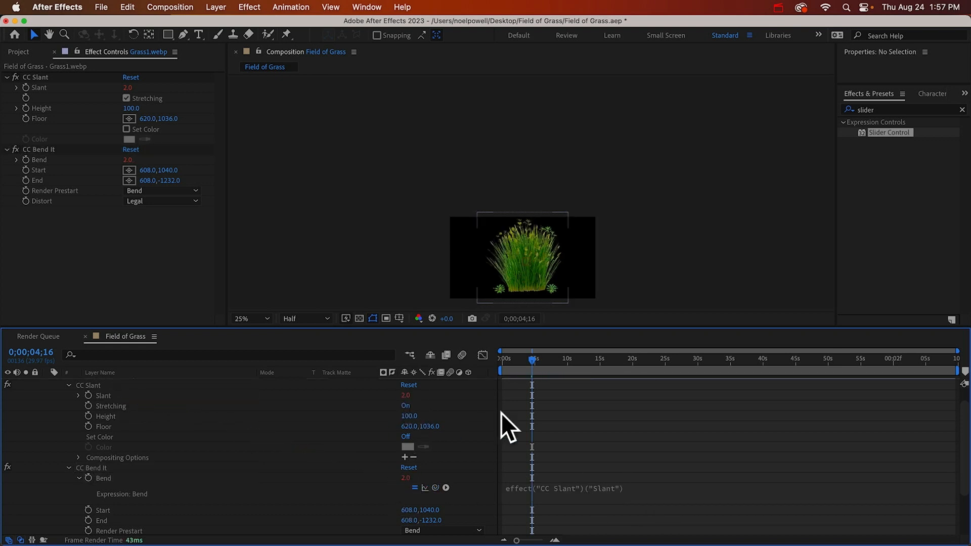
{"action": "left_click", "coordinate": [553, 375]}
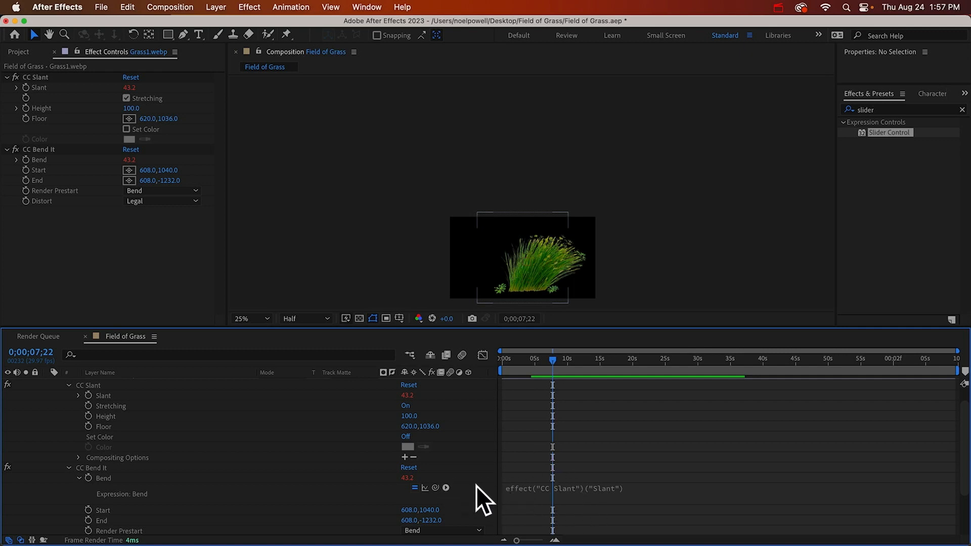
{"action": "scroll", "coordinate": [535, 202], "scroll_direction": "up", "scroll_amount": 1}
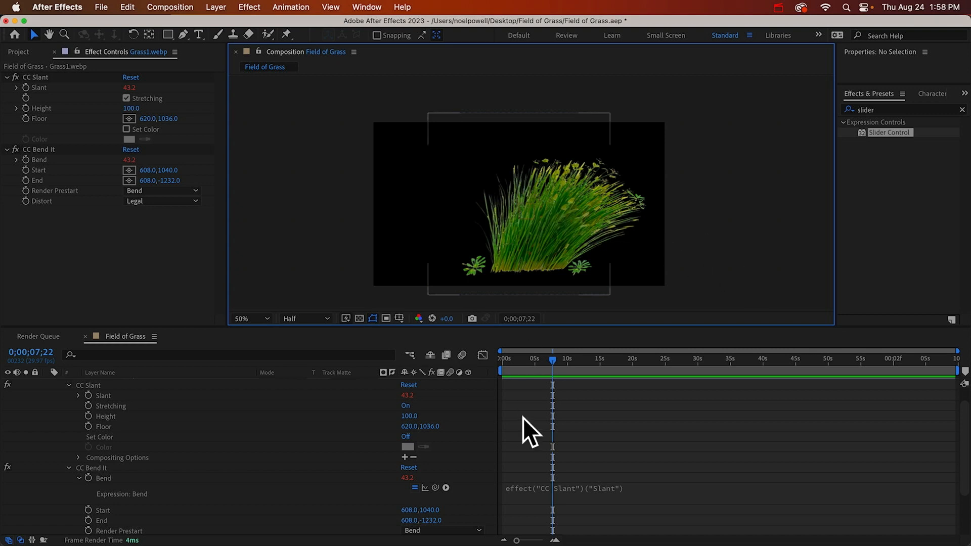
Append .valueAtTime(time-0.3) to the Bend expression so the bend lags behind the slant
{"action": "left_click", "coordinate": [672, 490]}
{"action": "left_click", "coordinate": [684, 493]}
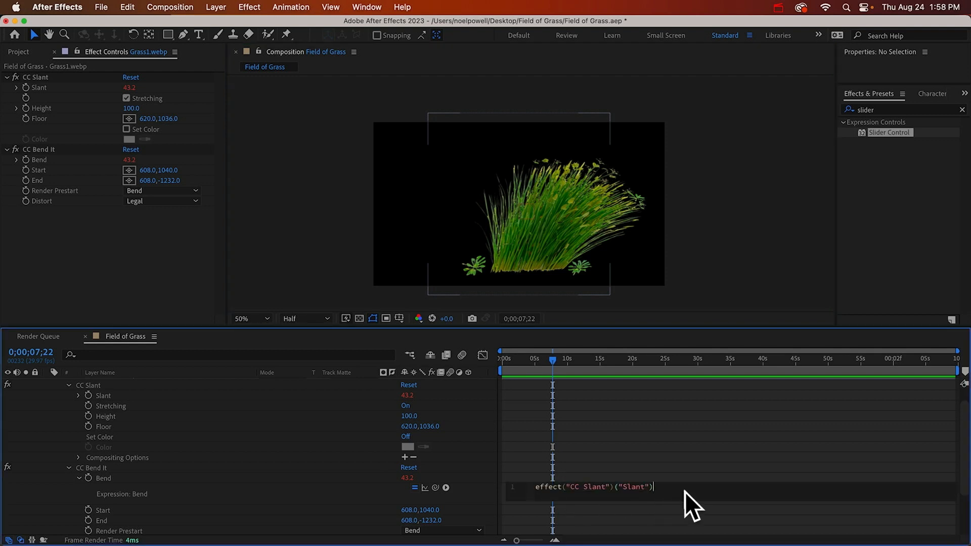
{"action": "type", "text": ".valueat"}
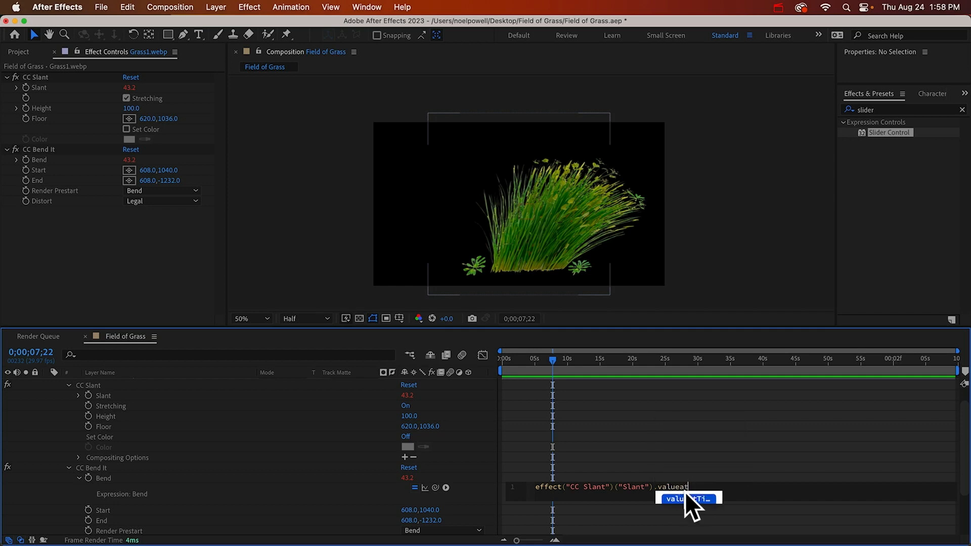
{"action": "key", "text": "Return"}
{"action": "scroll", "coordinate": [544, 450], "scroll_direction": "up", "scroll_amount": 1}
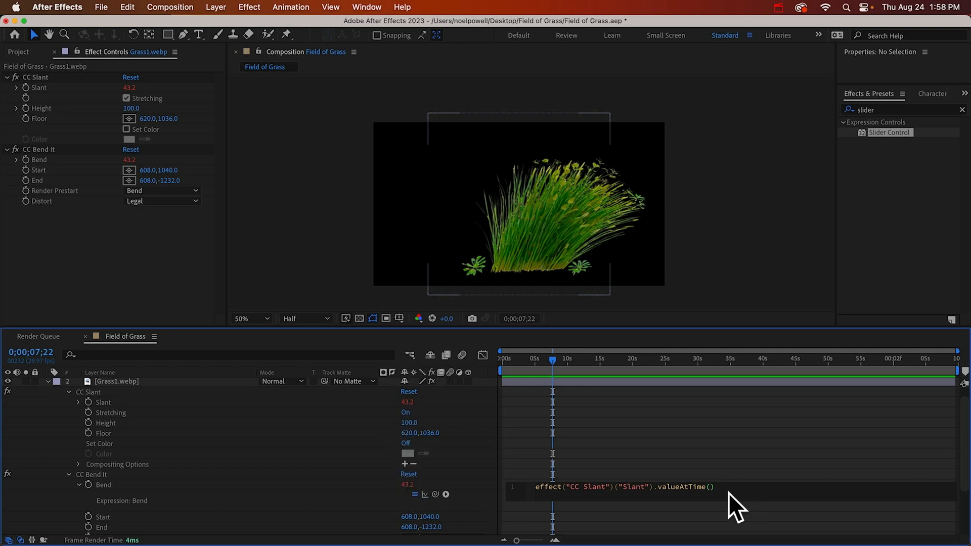
{"action": "type", "text": "time-0.3"}
{"action": "left_click", "coordinate": [731, 469]}
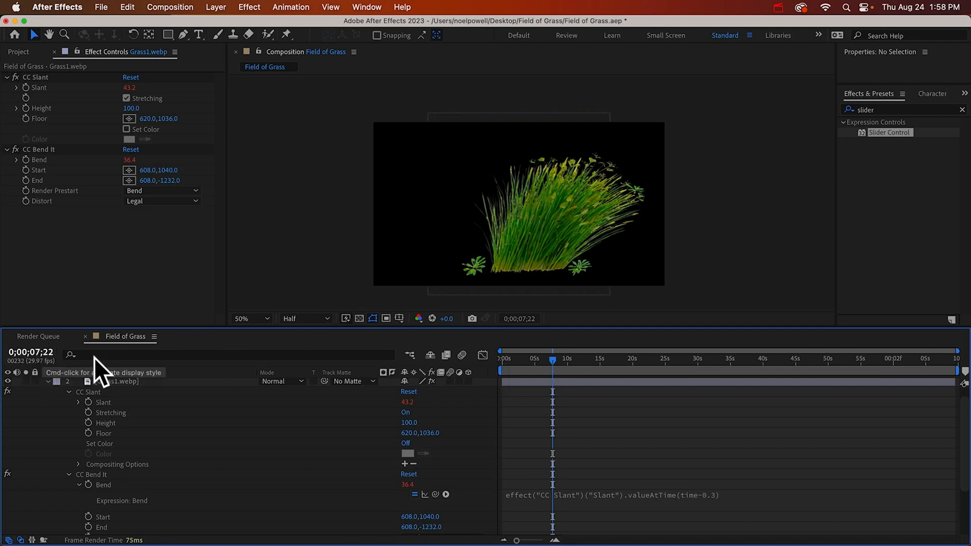
Scrub and play back the grass between about 4 and 5 seconds to check how the bend follows the slant
{"action": "left_click_drag", "start_coordinate": [554, 360], "coordinate": [536, 364]}
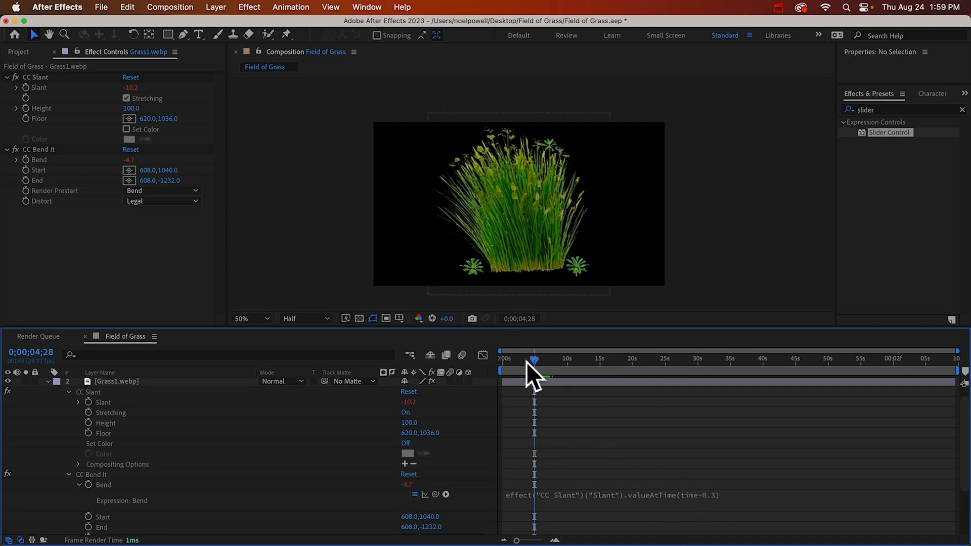
{"action": "left_click_drag", "start_coordinate": [537, 361], "coordinate": [532, 360]}
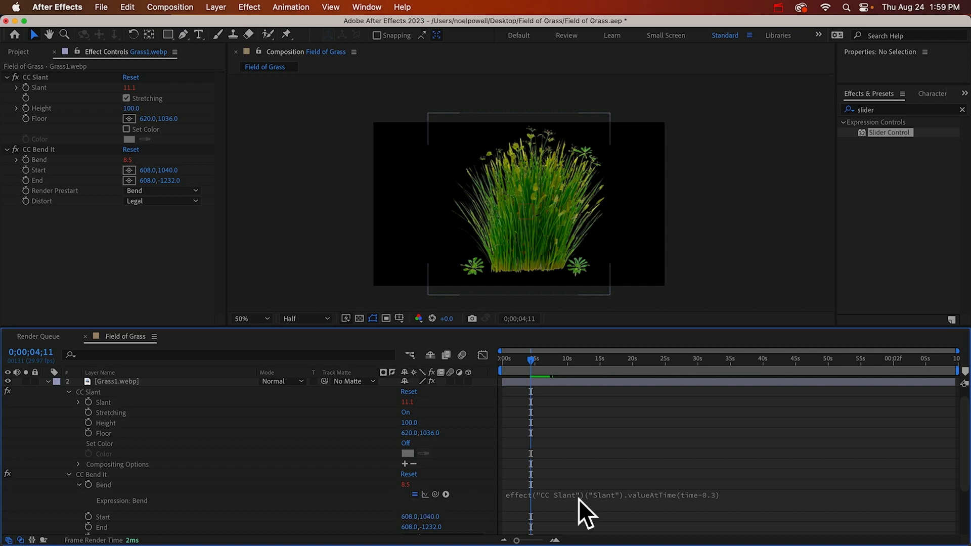
{"action": "left_click", "coordinate": [750, 496]}
{"action": "left_click", "coordinate": [743, 480]}
{"action": "key", "text": "space"}
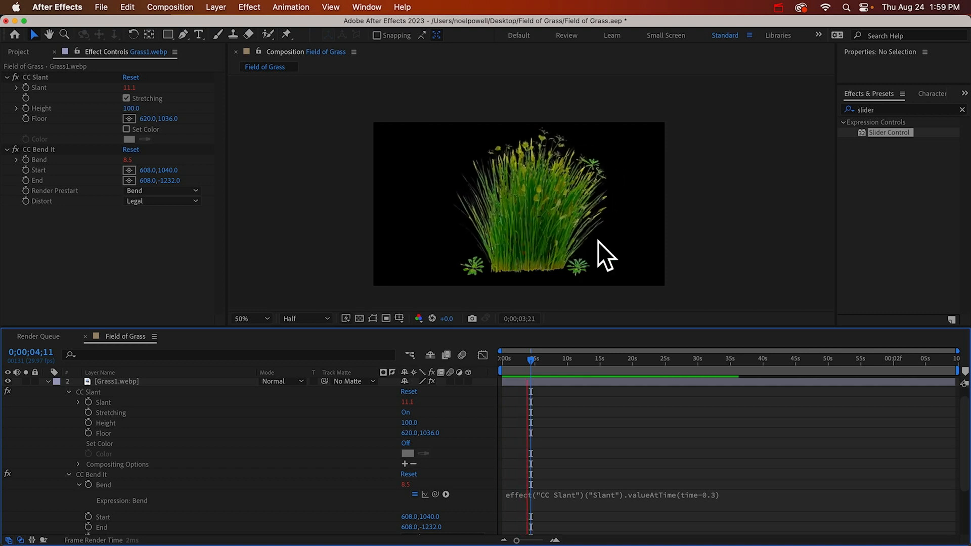
{"action": "key", "text": "space"}
Change the Bend expression's time offset to time-0.2 and preview the grass sway
{"action": "left_click", "coordinate": [743, 495]}
{"action": "left_click", "coordinate": [744, 493]}
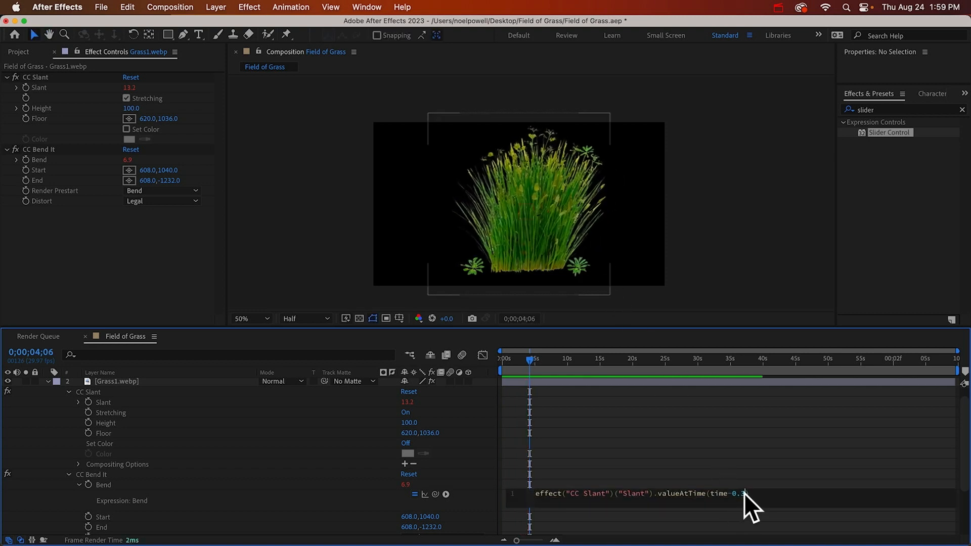
{"action": "type", "text": "2)"}
{"action": "left_click", "coordinate": [720, 478]}
{"action": "key", "text": "space"}
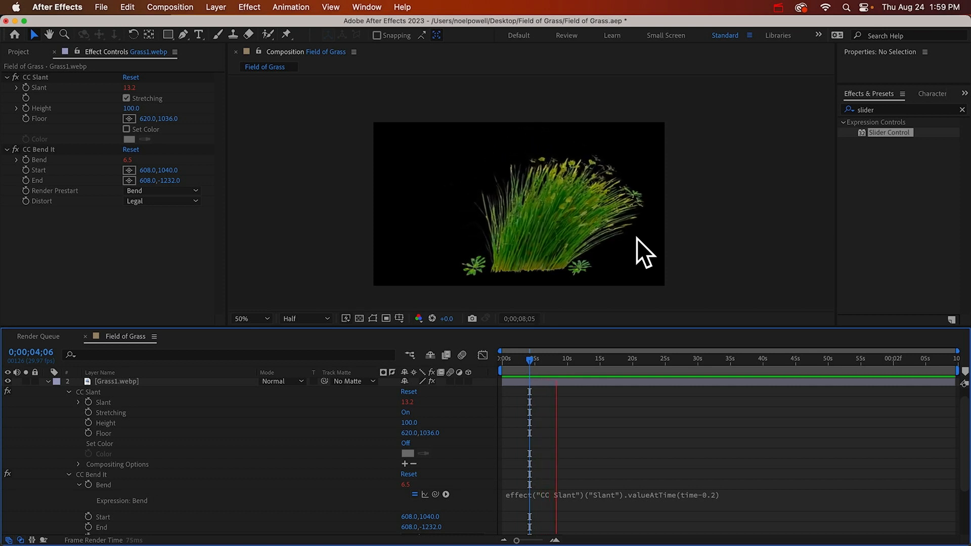
{"action": "key", "text": "space"}
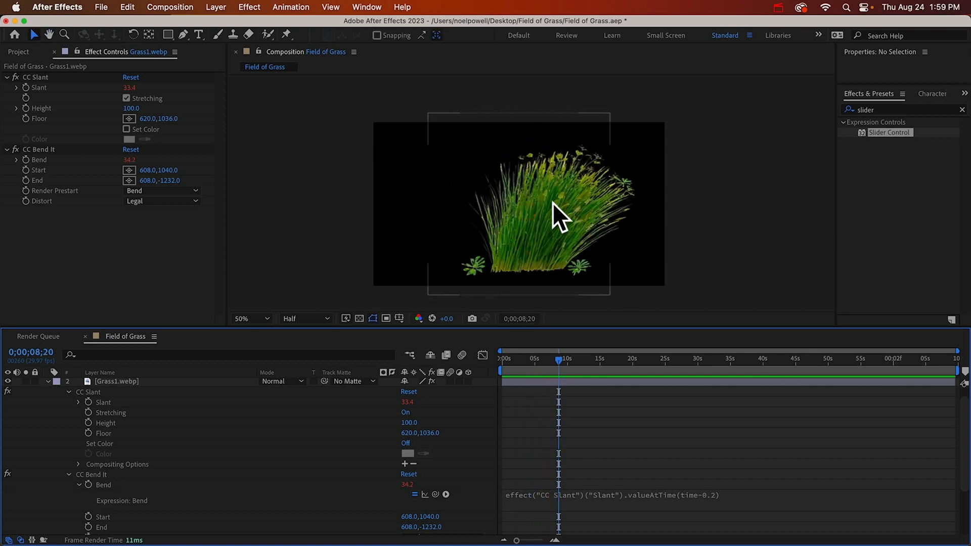
Set the Wind Amount slider on the Control layer to 18 and preview the motion
{"action": "key", "text": "super+v"}
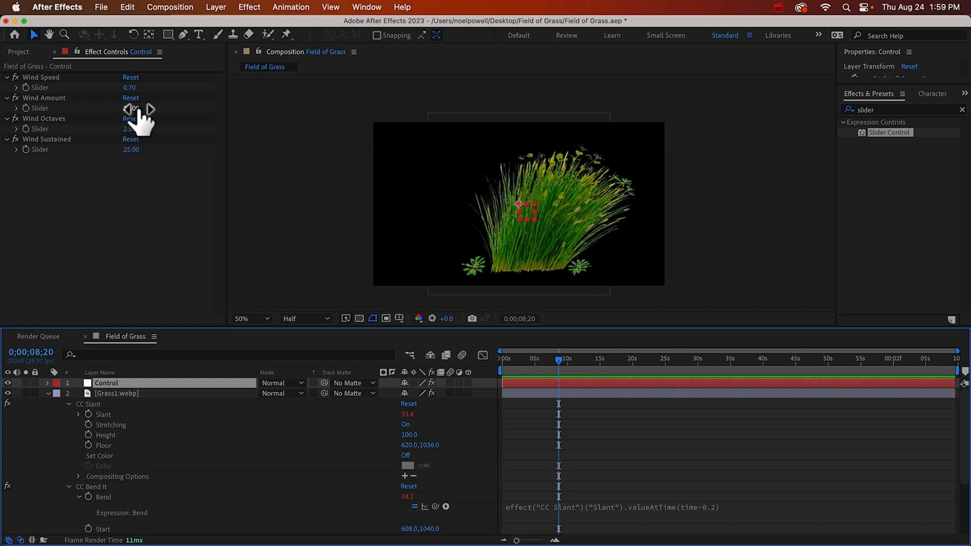
{"action": "left_click", "coordinate": [131, 108]}
{"action": "type", "text": "18"}
{"action": "key", "text": "Return"}
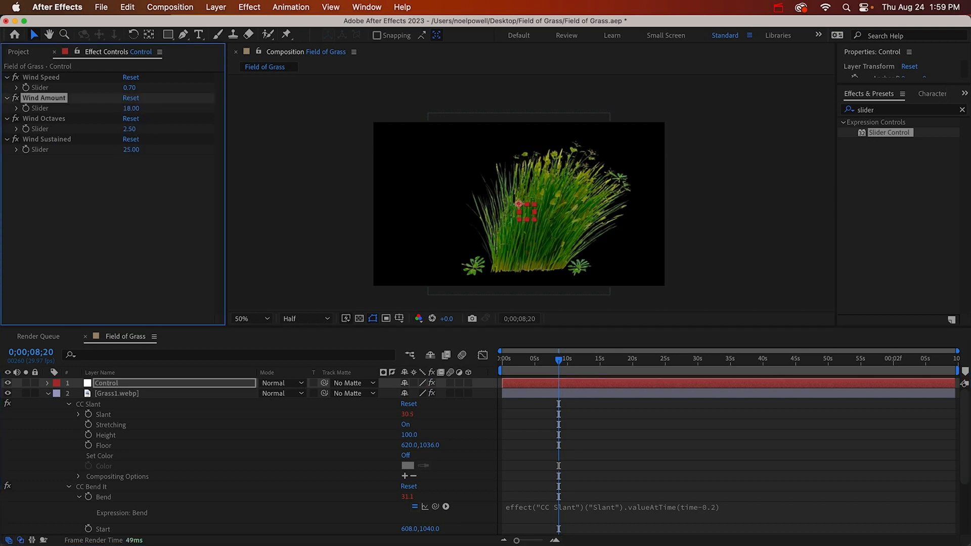
{"action": "key", "text": "space"}
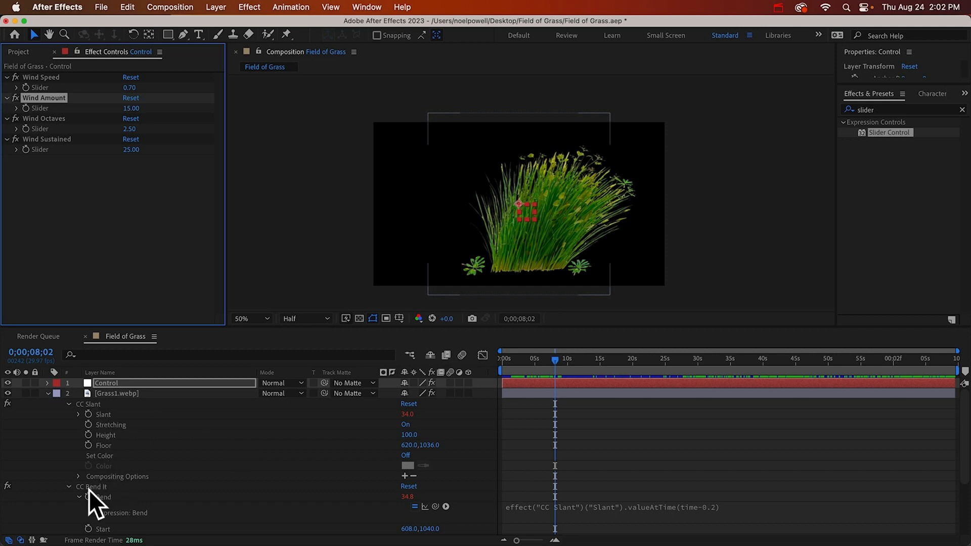
Append *2 to the Bend expression to double the amount of bend, and apply it
{"action": "left_click", "coordinate": [768, 507]}
{"action": "left_click", "coordinate": [781, 505]}
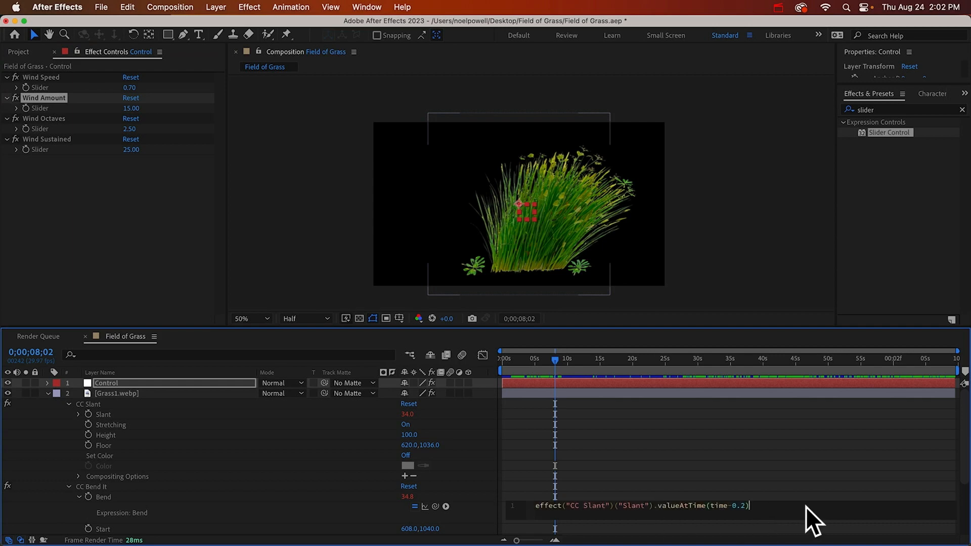
{"action": "type", "text": "*2"}
{"action": "left_click", "coordinate": [786, 493]}
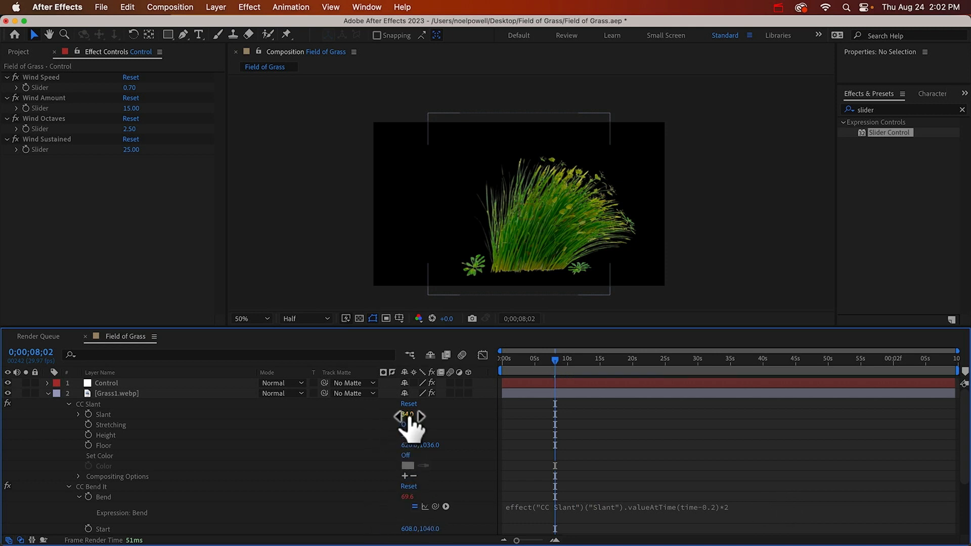
Set the Wind Amount slider on the Control layer to 10 and play back the grass sway
{"action": "left_click", "coordinate": [122, 382]}
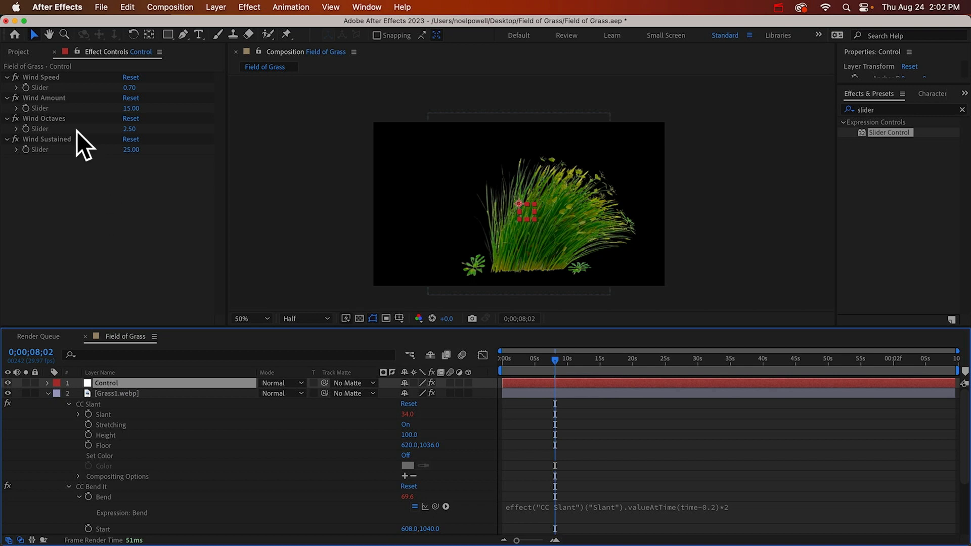
{"action": "left_click", "coordinate": [131, 108]}
{"action": "type", "text": "10"}
{"action": "key", "text": "Return"}
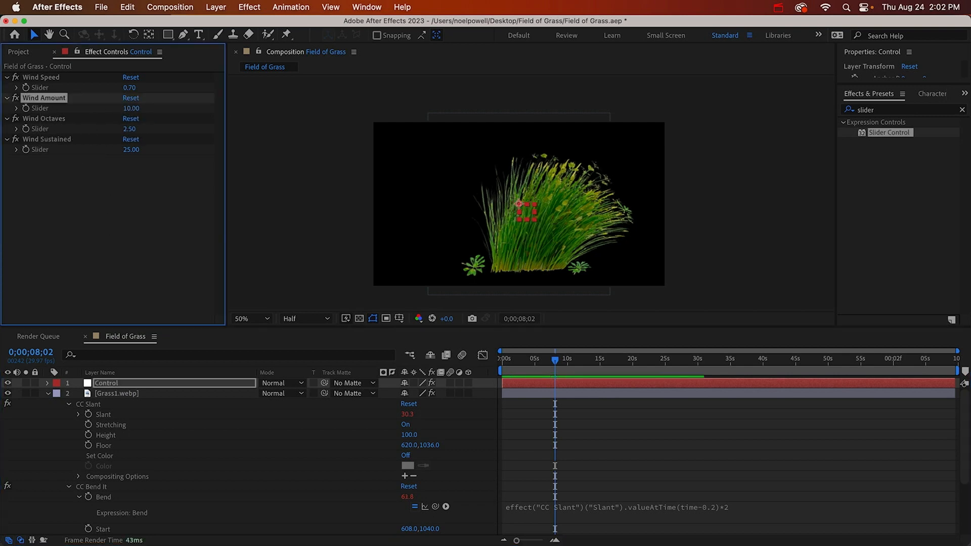
{"action": "key", "text": "space"}
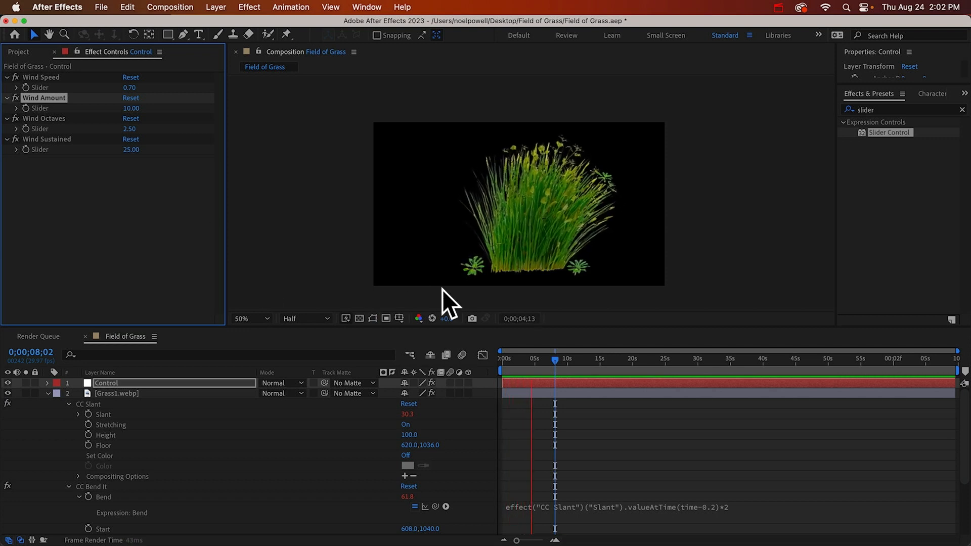
{"action": "key", "text": "space"}
Copy CC Slant and CC Bend It from Grass1.webp and paste them onto the Grass2.webp to Grass5.webp layers
{"action": "left_click", "coordinate": [132, 393]}
{"action": "key", "text": "e"}
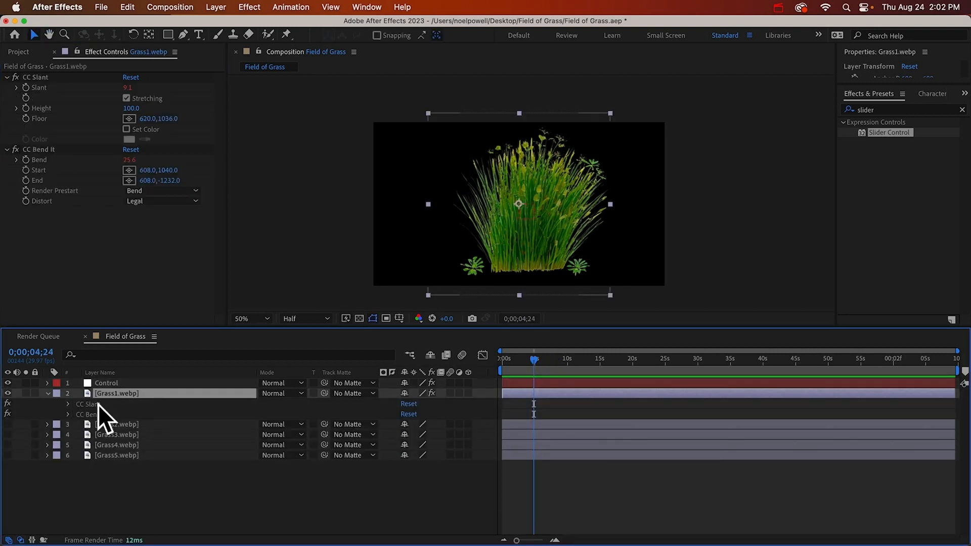
{"action": "left_click", "coordinate": [98, 404]}
{"action": "left_click", "coordinate": [96, 415], "text": "shift"}
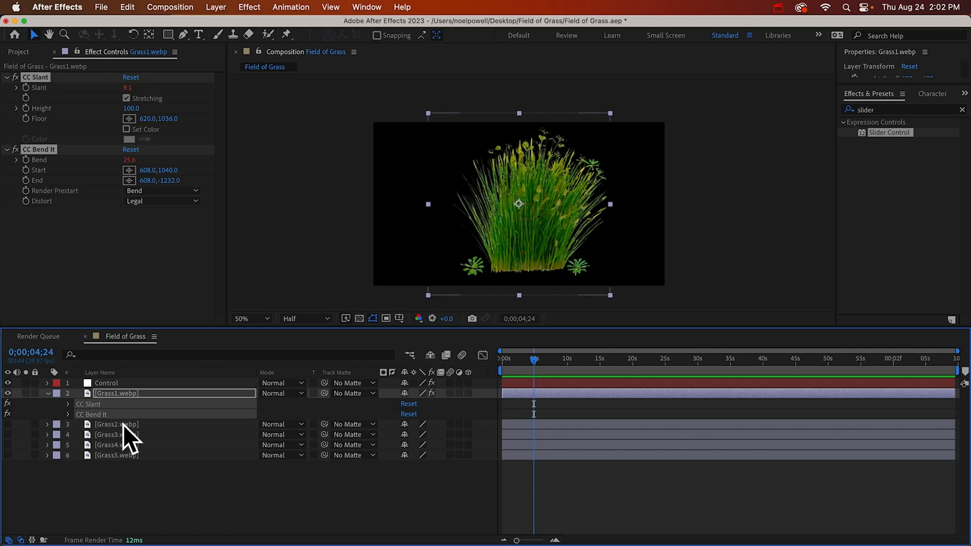
{"action": "left_click", "coordinate": [121, 424]}
{"action": "left_click", "coordinate": [115, 456], "text": "shift"}
{"action": "key", "text": "super+v"}
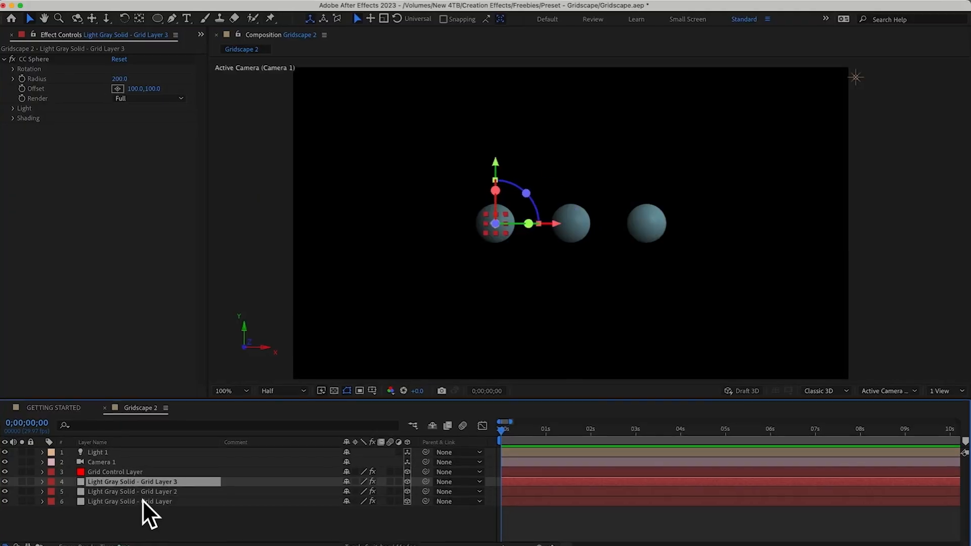
Duplicate the Light Gray Solid grid layer in the Gridscape 2 composition several times to extend the grid of spheres
{"action": "key", "text": "super+d"}
{"action": "key", "text": "super+d"}
{"action": "key", "text": "super+d"}
{"action": "key", "text": "super+d"}
{"action": "key", "text": "super+d"}
{"action": "key", "text": "super+d"}
{"action": "key", "text": "super+d"}
{"action": "key", "text": "super+d"}
{"action": "key", "text": "super+d"}
{"action": "key", "text": "super+d"}
{"action": "key", "text": "super+d"}
{"action": "key", "text": "super+d"}
{"action": "key", "text": "super+d"}
{"action": "key", "text": "super+d"}
{"action": "key", "text": "super+d"}
{"action": "key", "text": "super+d"}
{"action": "key", "text": "super+d"}
{"action": "key", "text": "super+d"}
{"action": "key", "text": "super+d"}
{"action": "key", "text": "super+d"}
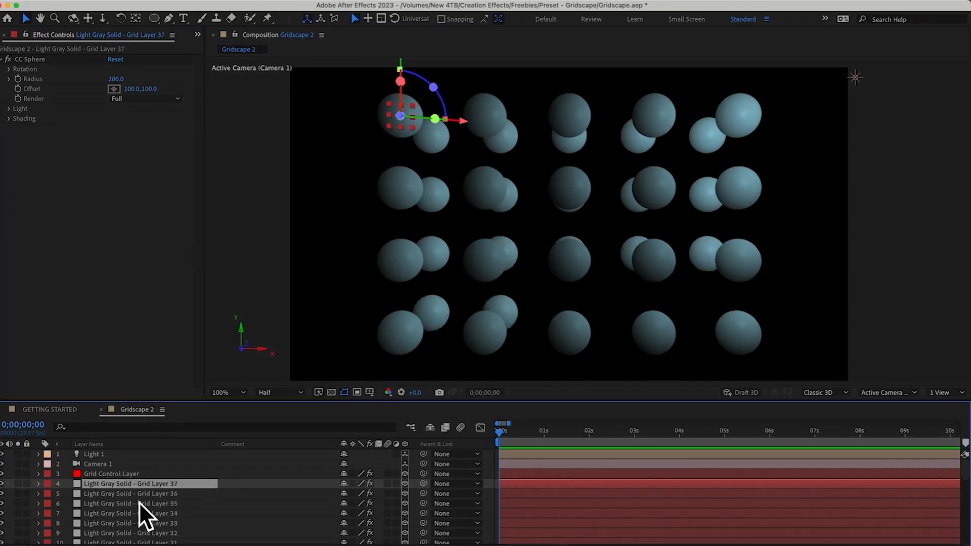
Lower the Grid Control Layer's Global Scale in X and Y and its horizontal Grid Spacing
{"action": "left_click", "coordinate": [101, 479]}
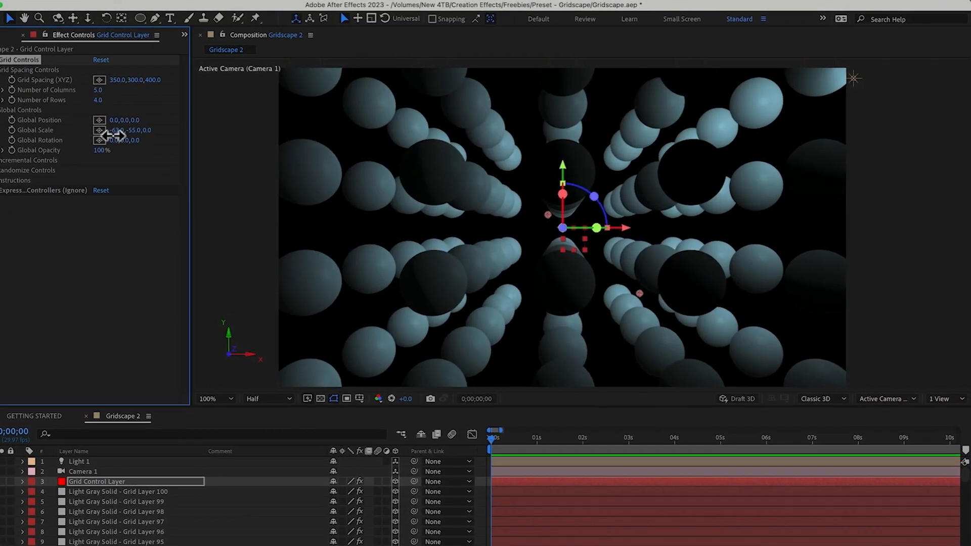
{"action": "left_click_drag", "start_coordinate": [118, 130], "coordinate": [96, 132]}
{"action": "left_click_drag", "start_coordinate": [136, 130], "coordinate": [108, 131]}
{"action": "left_click_drag", "start_coordinate": [120, 80], "coordinate": [44, 84]}
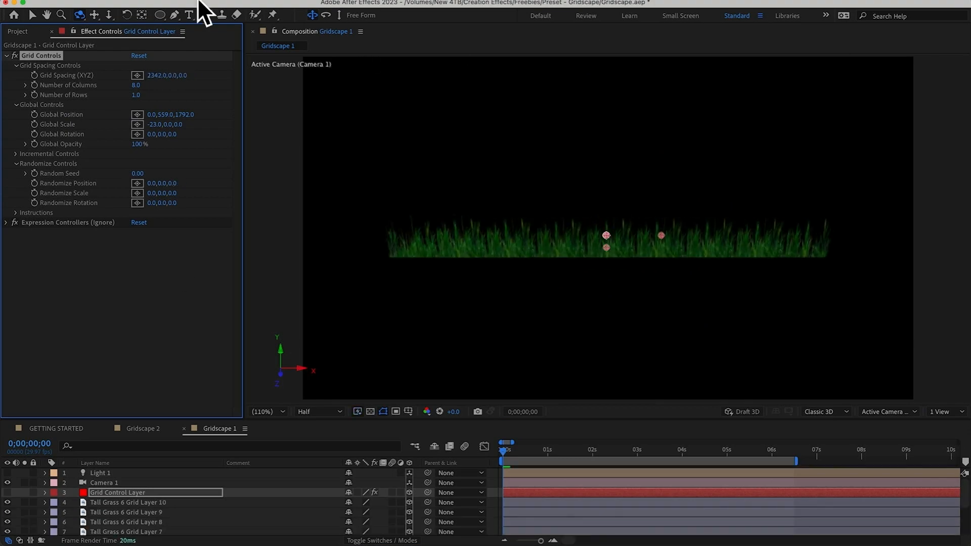
Duplicate the Tall Grass grid layer in Gridscape 1 into a deep field and set Randomize Position to about 777,0,458
{"action": "left_click", "coordinate": [126, 506]}
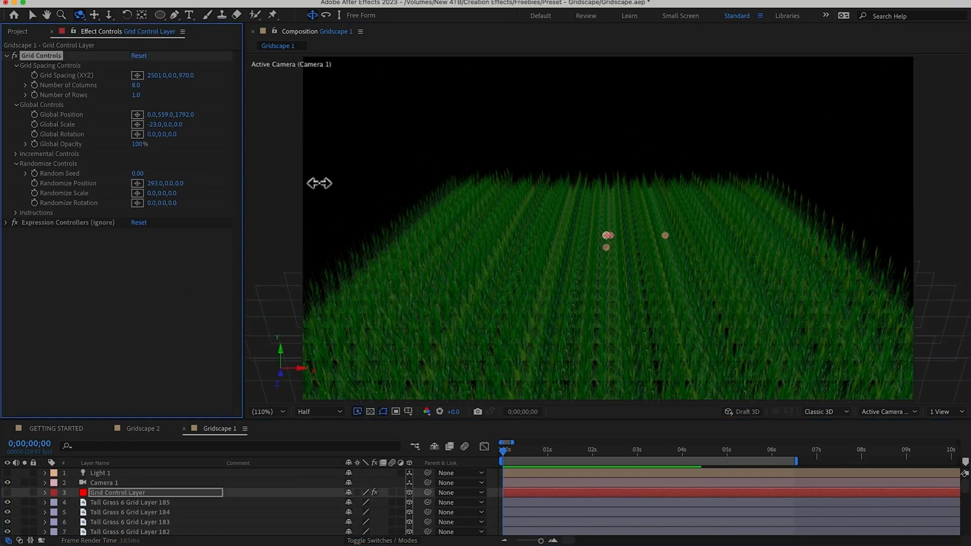
{"action": "left_click_drag", "start_coordinate": [184, 191], "coordinate": [439, 179]}
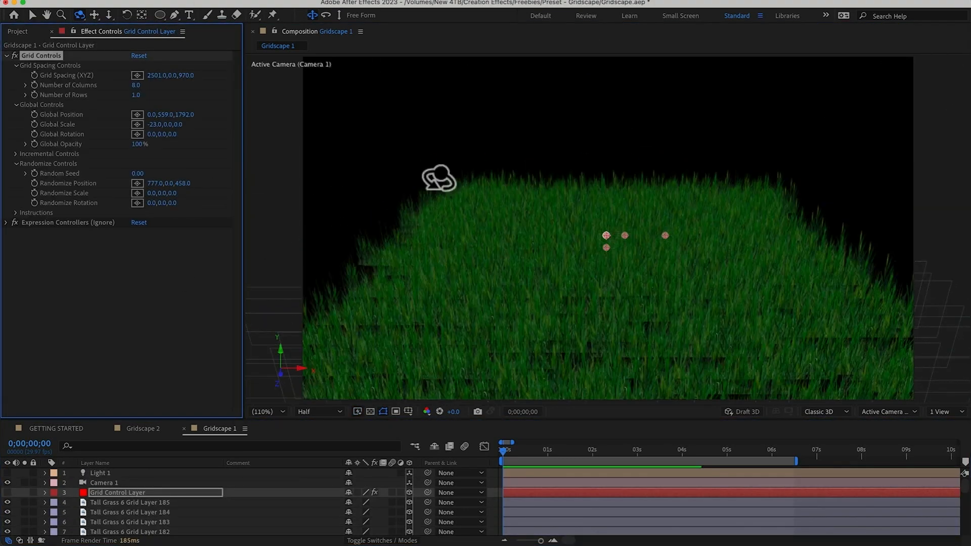
Increase the grass grid's Randomize Scale in X and orbit the camera to view the field from different angles
{"action": "left_click_drag", "start_coordinate": [607, 230], "coordinate": [610, 174]}
{"action": "left_click_drag", "start_coordinate": [151, 193], "coordinate": [174, 195]}
{"action": "key", "text": "c"}
{"action": "key", "text": "c"}
{"action": "left_click_drag", "start_coordinate": [624, 232], "coordinate": [613, 262]}
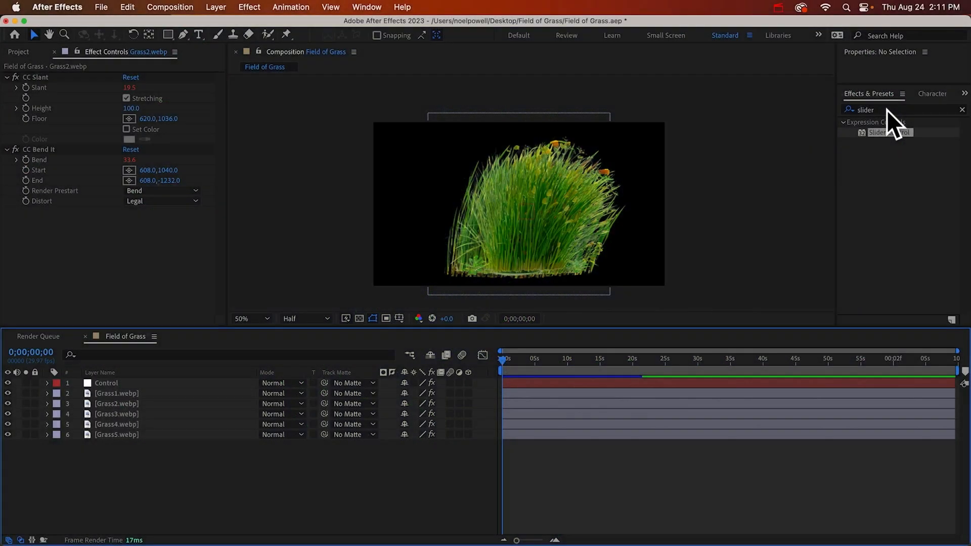
Find the Gridscape presets with the search term "grids" and apply Gridscape (Control Layer) to the Control null
{"action": "double_click", "coordinate": [887, 110]}
{"action": "type", "text": "gr"}
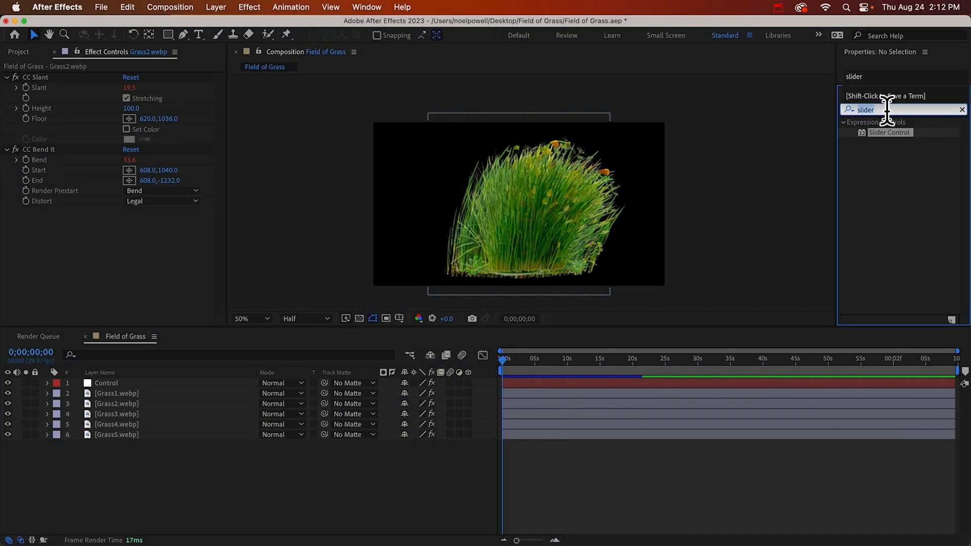
{"action": "type", "text": "ids"}
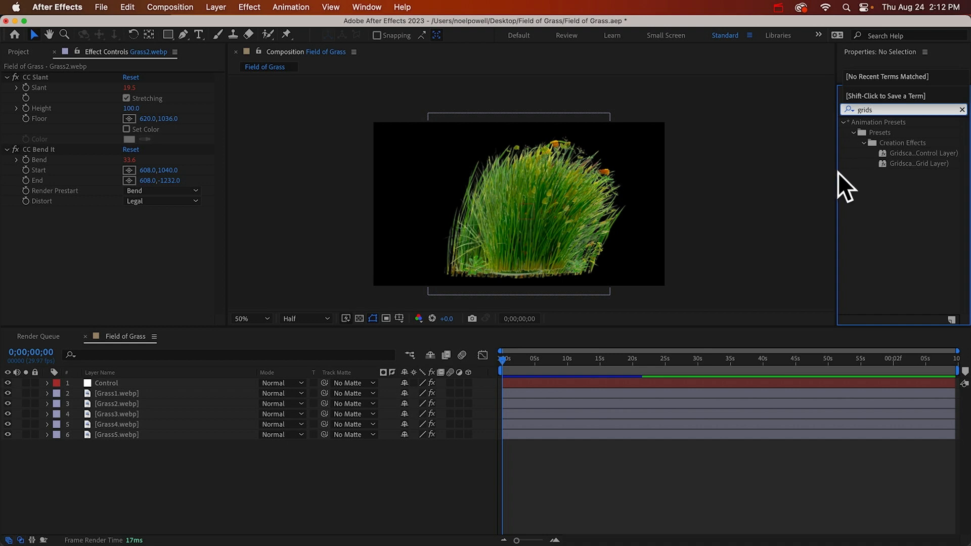
{"action": "left_click_drag", "start_coordinate": [838, 171], "coordinate": [797, 177]}
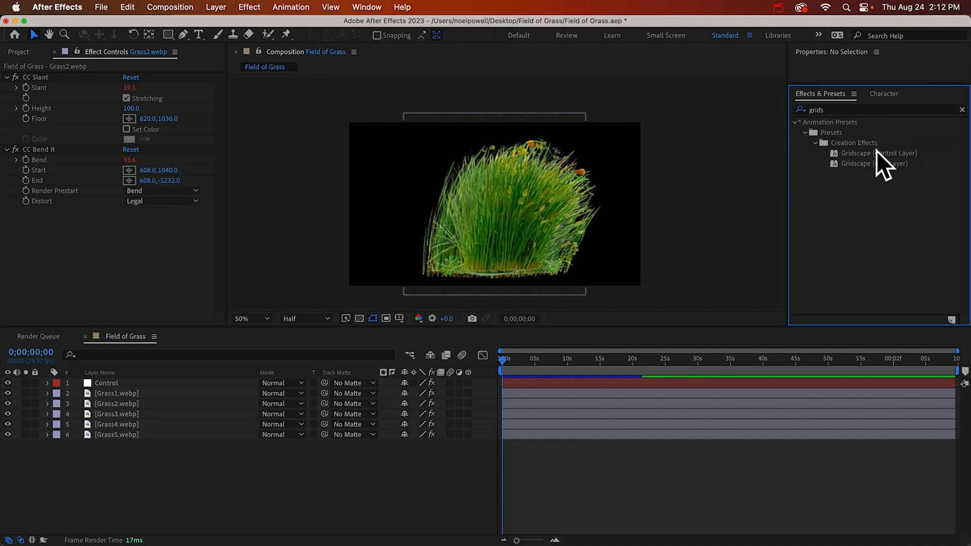
{"action": "left_click", "coordinate": [860, 154]}
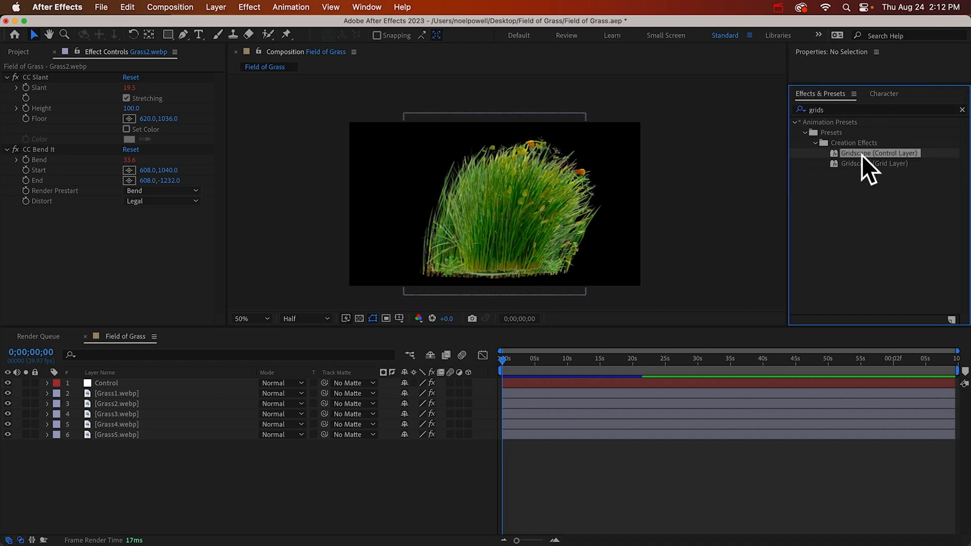
{"action": "left_click_drag", "start_coordinate": [867, 153], "coordinate": [101, 383]}
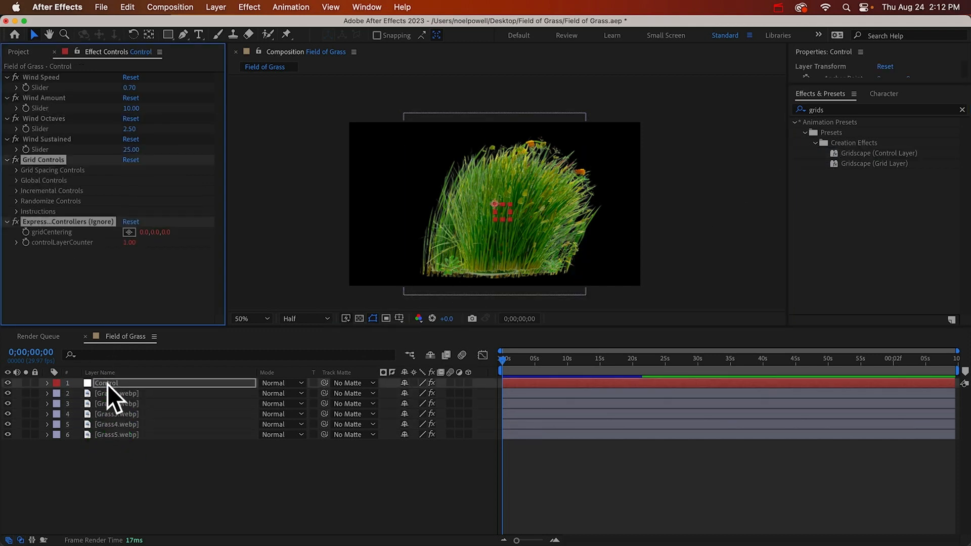
Rename the Control null layer as "Grid Control Layer"
{"action": "left_click", "coordinate": [107, 383]}
{"action": "key", "text": "Return"}
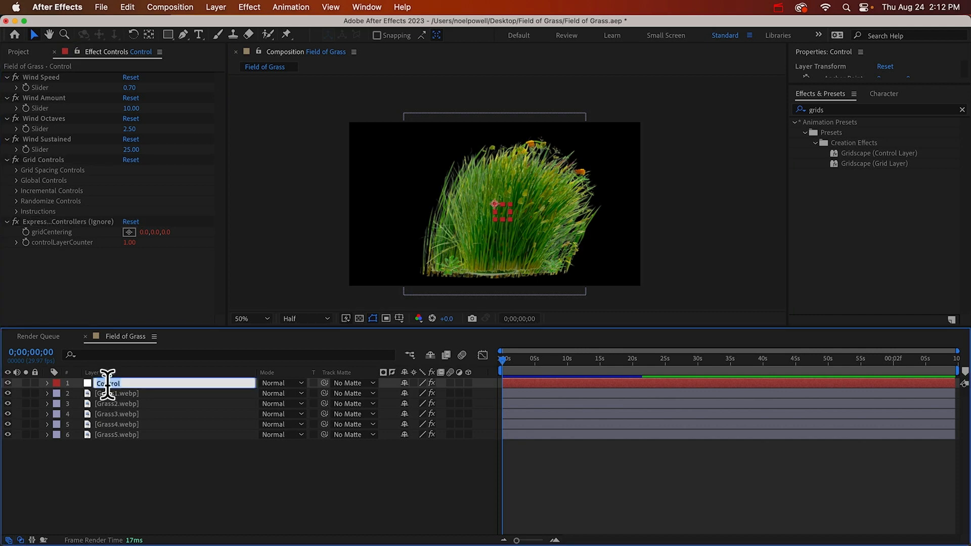
{"action": "type", "text": "Grid Control Layer"}
{"action": "left_click", "coordinate": [32, 240]}
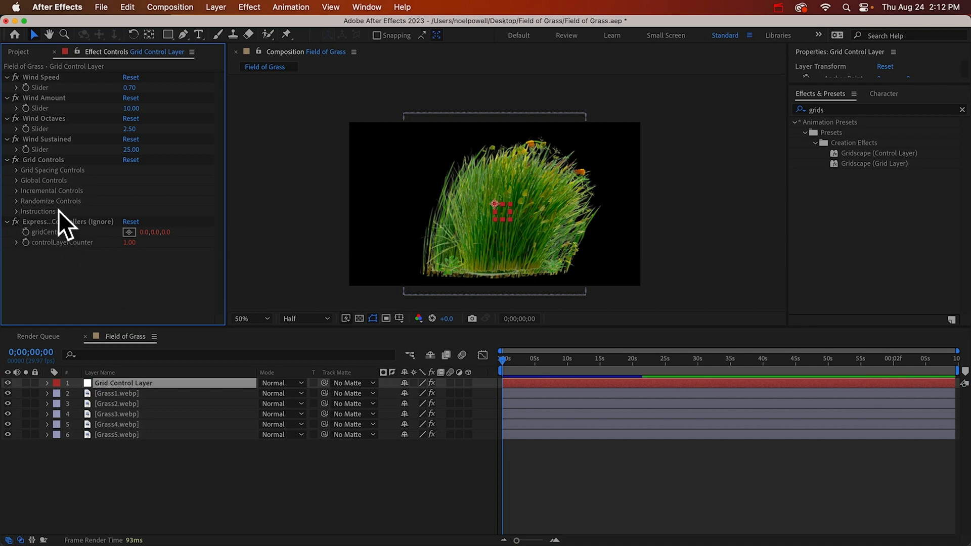
Read the Grid Controls instructions on how the control and grid layers must be set up and named
{"action": "left_click", "coordinate": [16, 211]}
{"action": "scroll", "coordinate": [76, 155], "scroll_direction": "down", "scroll_amount": 3}
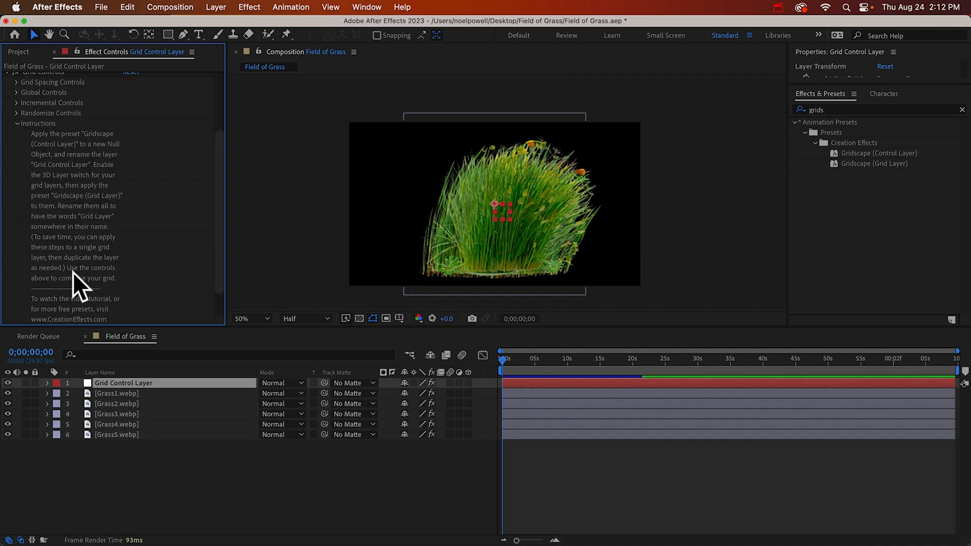
{"action": "left_click", "coordinate": [16, 123]}
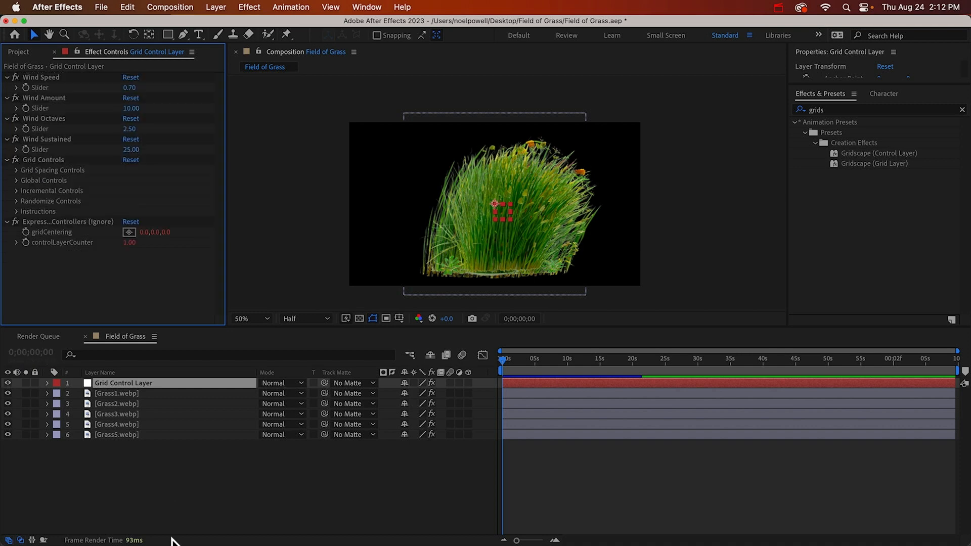
{"action": "left_click", "coordinate": [144, 506]}
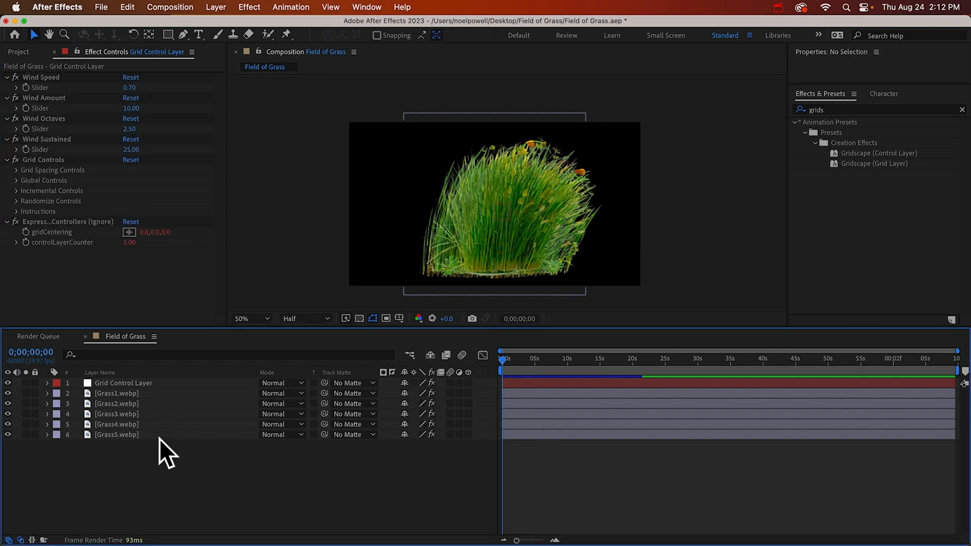
{"action": "left_click", "coordinate": [121, 384]}
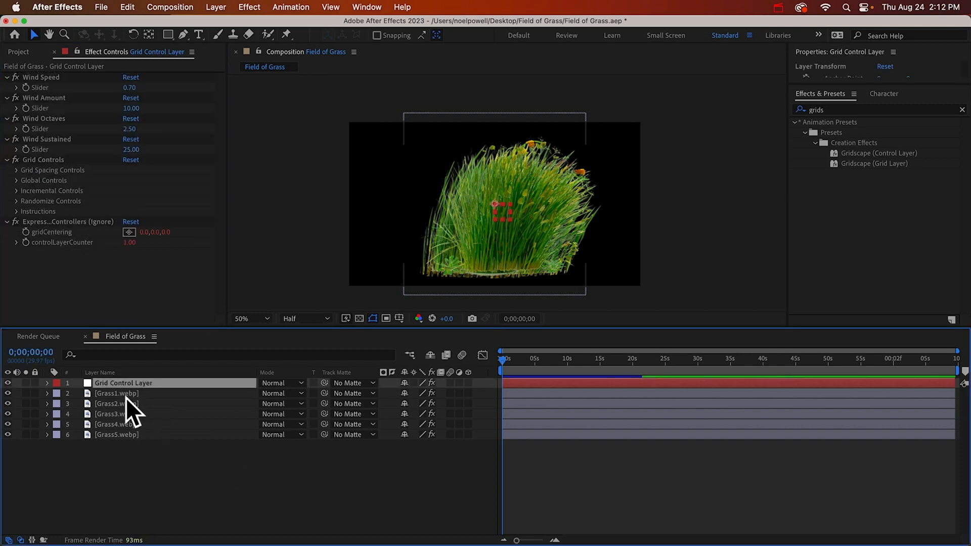
Rename the Grass1.webp layer as "Grass1.webp - Grid Layer" and copy the added suffix for reuse
{"action": "left_click", "coordinate": [124, 395]}
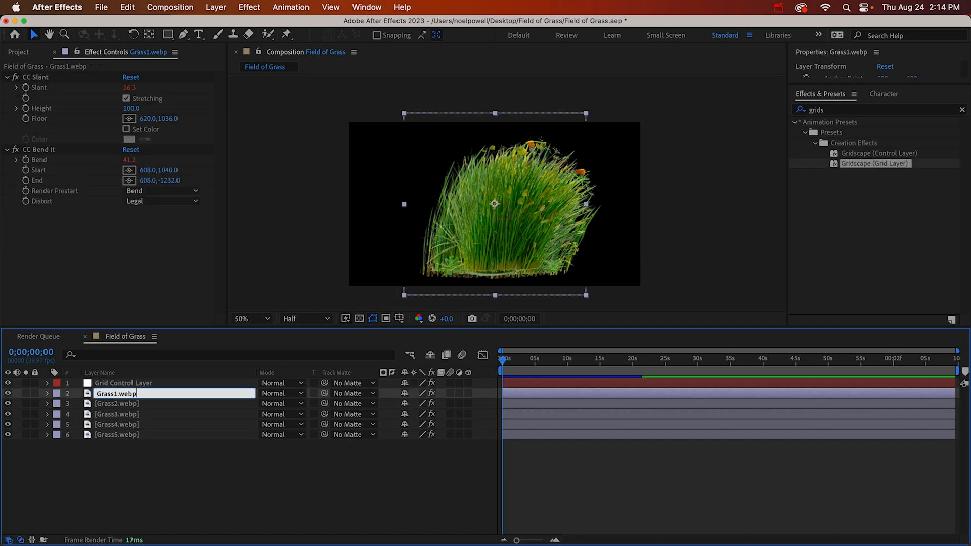
{"action": "key", "text": "Return"}
{"action": "type", "text": "- Grid Layer"}
{"action": "key", "text": "alt+shift+Left"}
{"action": "key", "text": "alt+shift+Left"}
{"action": "key", "text": "Return"}
Append the copied "- Grid Layer" suffix to the names of the Grass2.webp and Grass3.webp layers
{"action": "left_click", "coordinate": [131, 405]}
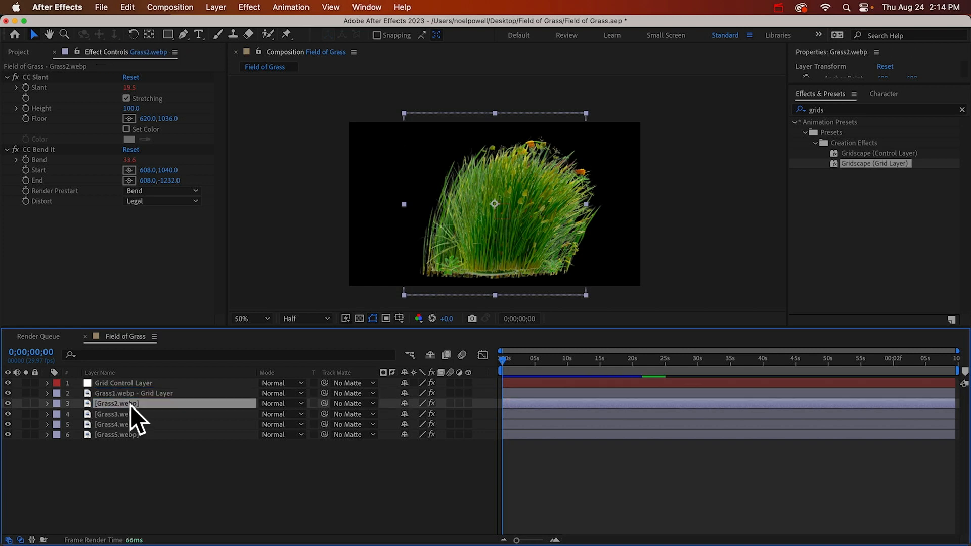
{"action": "key", "text": "Return"}
{"action": "key", "text": "Right"}
{"action": "type", "text": "- Grid Layer"}
{"action": "key", "text": "Return"}
{"action": "left_click", "coordinate": [131, 415]}
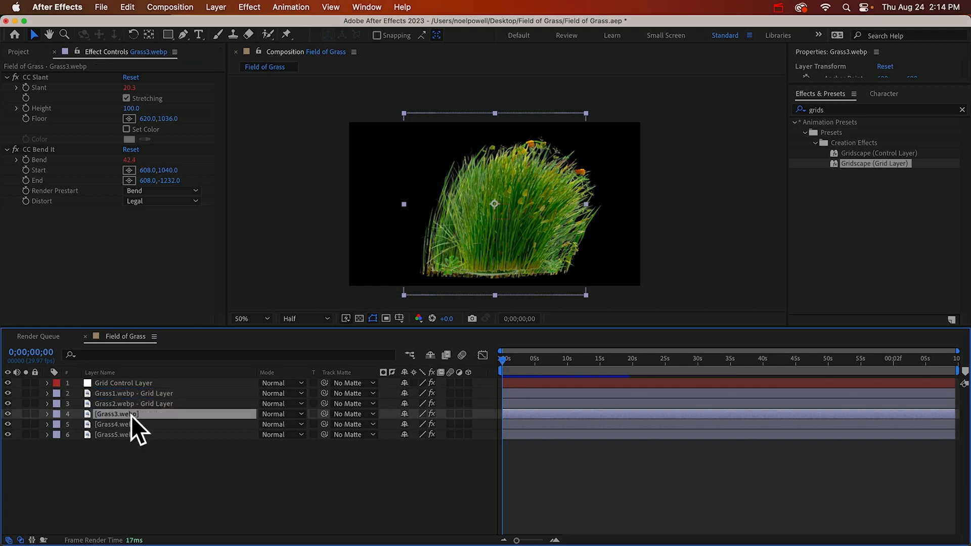
{"action": "key", "text": "Return"}
{"action": "key", "text": "Right"}
{"action": "type", "text": "- Grid Layer"}
{"action": "key", "text": "Return"}
Append the copied "- Grid Layer" suffix to the names of the Grass4.webp and Grass5.webp layers
{"action": "left_click", "coordinate": [130, 425]}
{"action": "key", "text": "Return"}
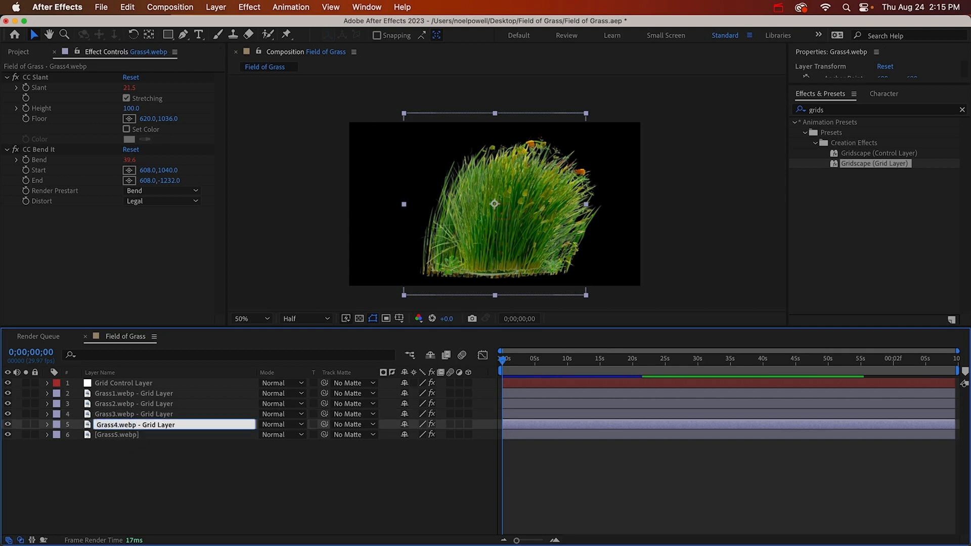
{"action": "key", "text": "Right"}
{"action": "type", "text": "- Grid Layer"}
{"action": "left_click", "coordinate": [131, 432]}
{"action": "key", "text": "Return"}
{"action": "key", "text": "Right"}
{"action": "type", "text": "- Grid Layer"}
{"action": "key", "text": "Return"}
Make all five Grass layers 3D and apply the Gridscape (Grid Layer) preset to them
{"action": "left_click", "coordinate": [135, 394], "text": "shift"}
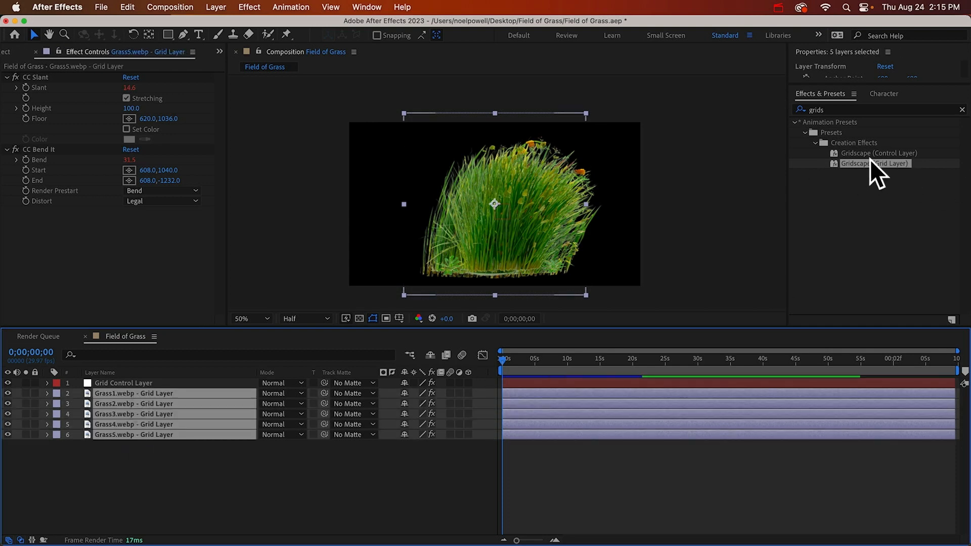
{"action": "double_click", "coordinate": [856, 162]}
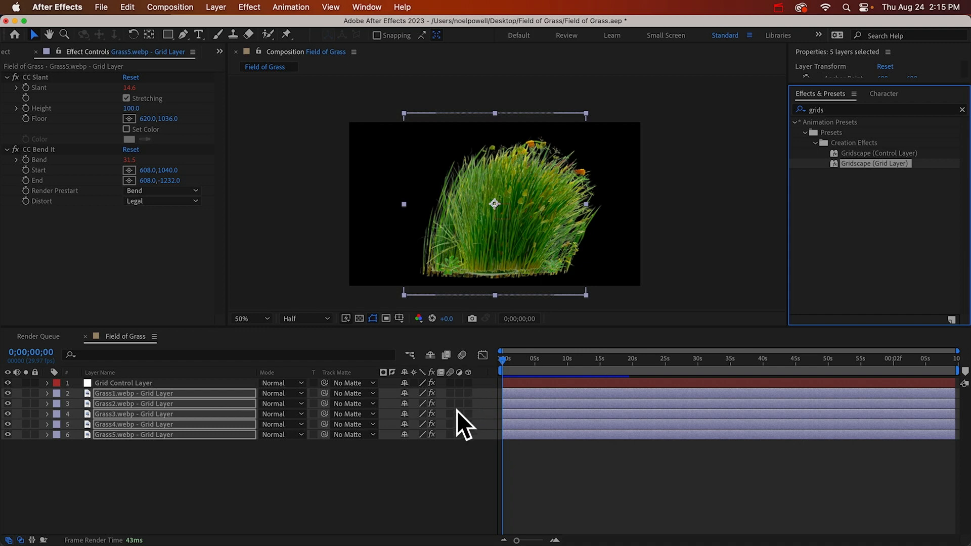
{"action": "left_click", "coordinate": [467, 393]}
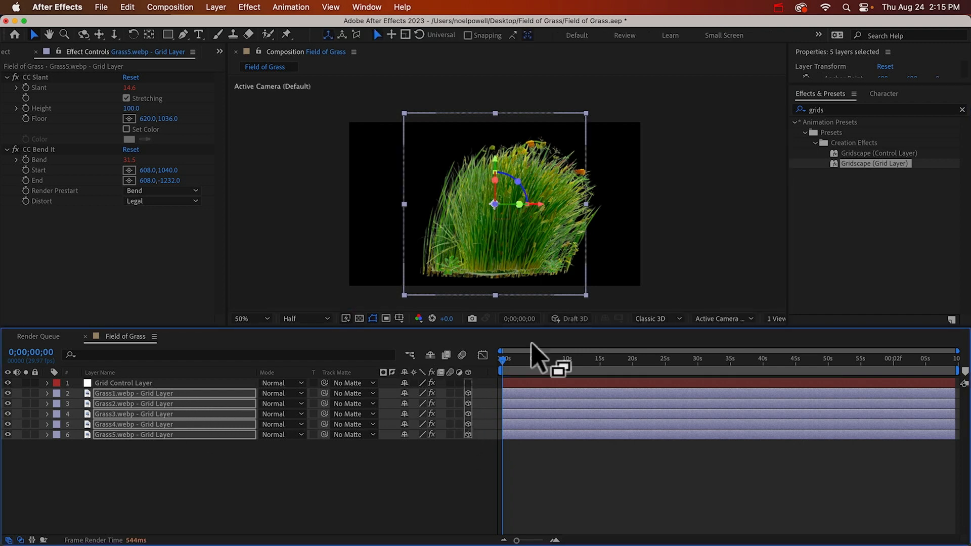
{"action": "left_click", "coordinate": [877, 165]}
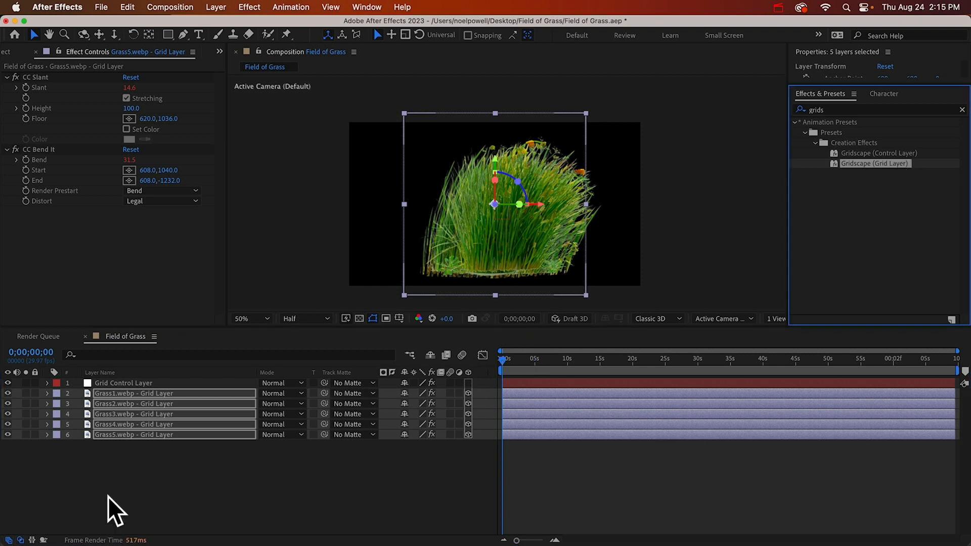
{"action": "left_click", "coordinate": [117, 481]}
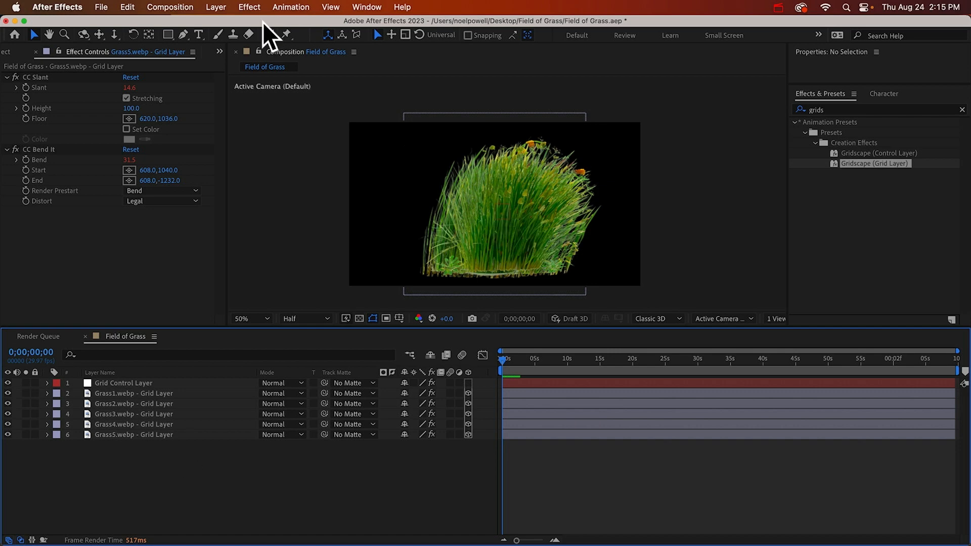
Add a one-node camera named Camera 1 with the 50mm preset to the Field of Grass composition
{"action": "left_click", "coordinate": [227, 7]}
{"action": "mouse_move", "coordinate": [223, 23]}
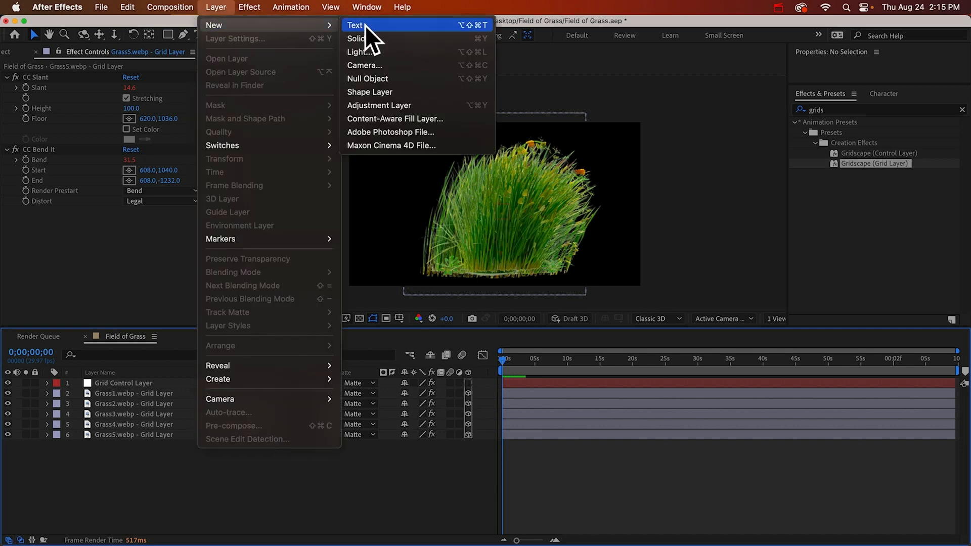
{"action": "left_click", "coordinate": [363, 66]}
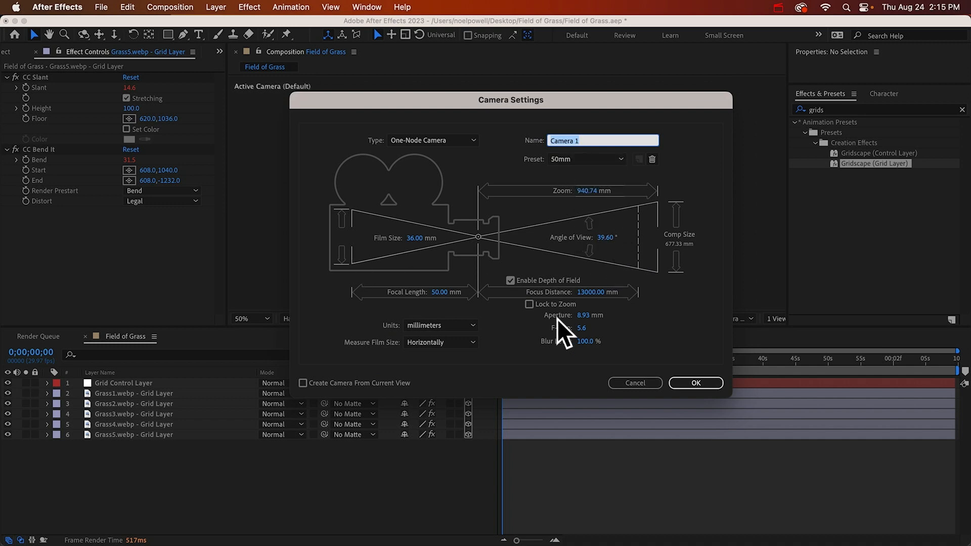
{"action": "left_click", "coordinate": [692, 385]}
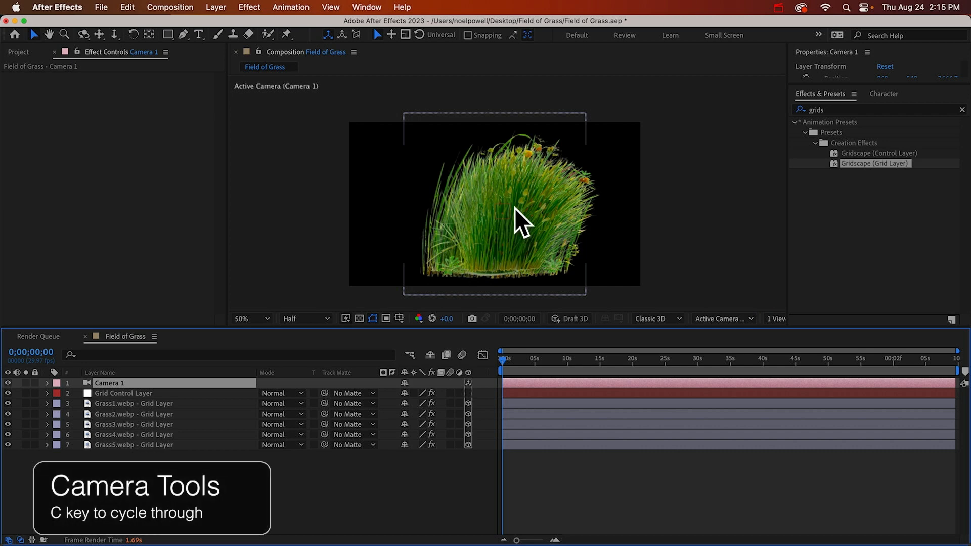
Dolly the camera far back so the grass clumps appear small in the middle of the frame
{"action": "key", "text": "c"}
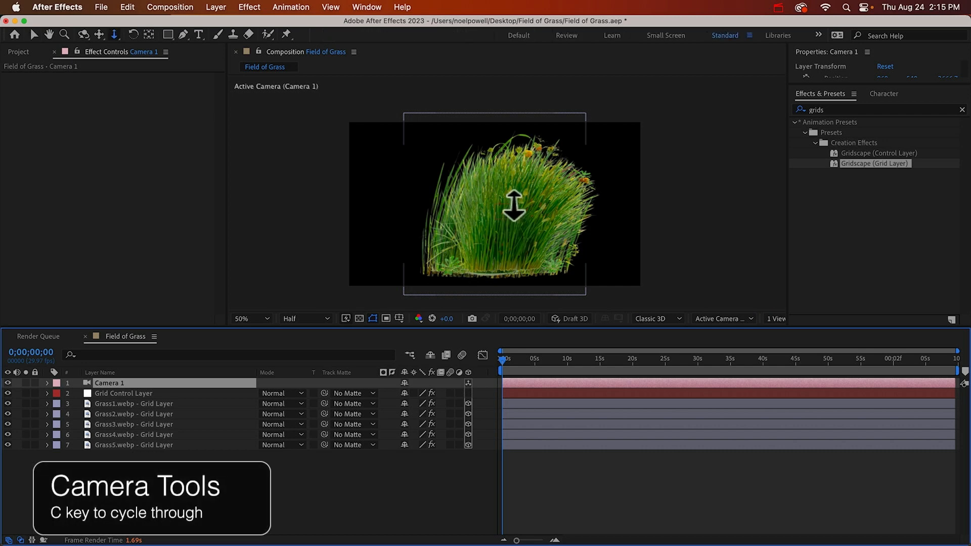
{"action": "left_click", "coordinate": [514, 206]}
{"action": "key", "text": "c"}
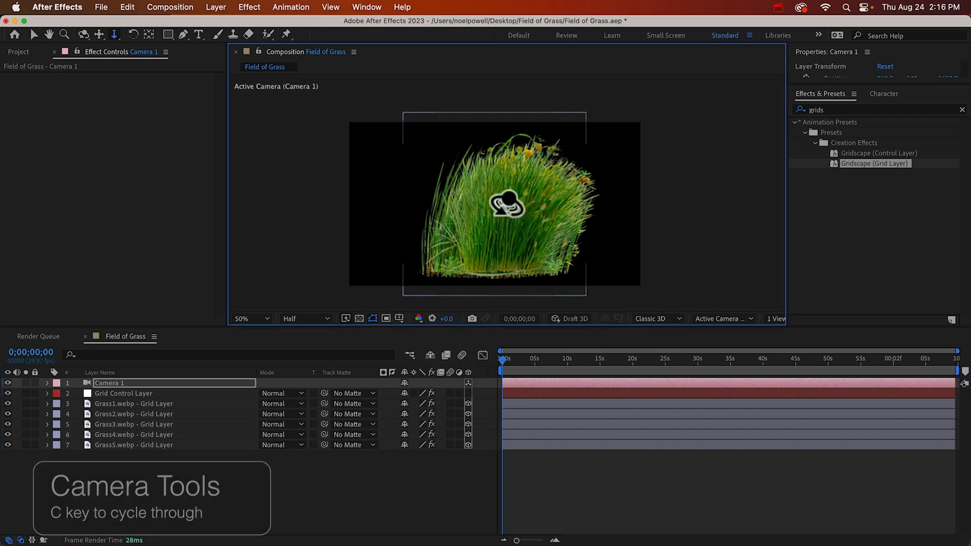
{"action": "key", "text": "c"}
{"action": "key", "text": "c"}
{"action": "left_click_drag", "start_coordinate": [507, 206], "coordinate": [486, 448]}
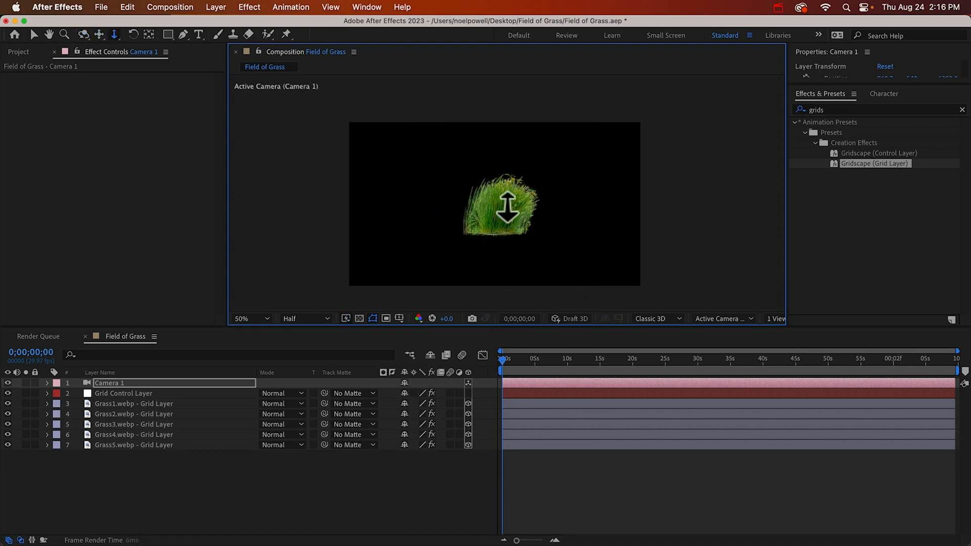
{"action": "left_click_drag", "start_coordinate": [507, 207], "coordinate": [498, 303]}
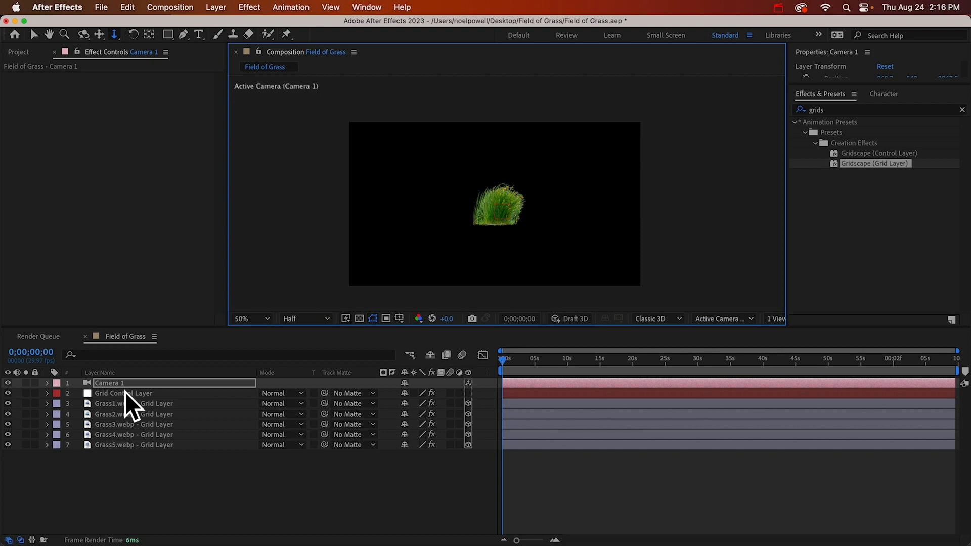
Collapse the expression controllers effect marked Ignore on the Grid Control Layer
{"action": "left_click", "coordinate": [125, 393]}
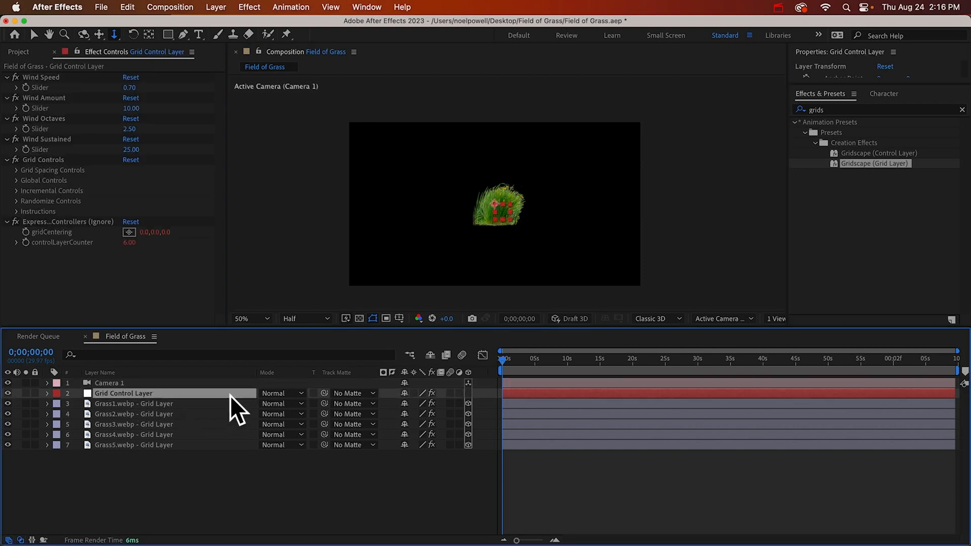
{"action": "left_click", "coordinate": [43, 159]}
{"action": "left_click", "coordinate": [44, 222]}
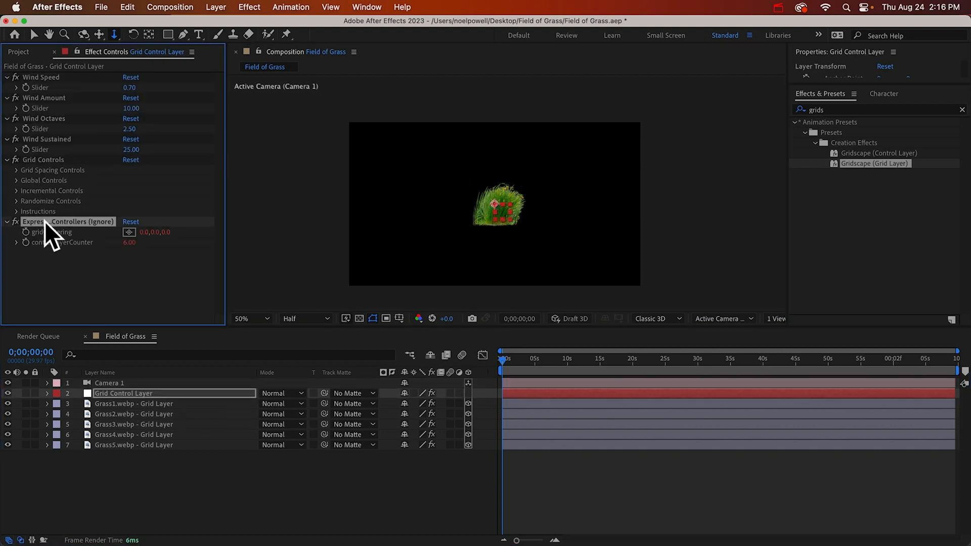
{"action": "left_click", "coordinate": [7, 222]}
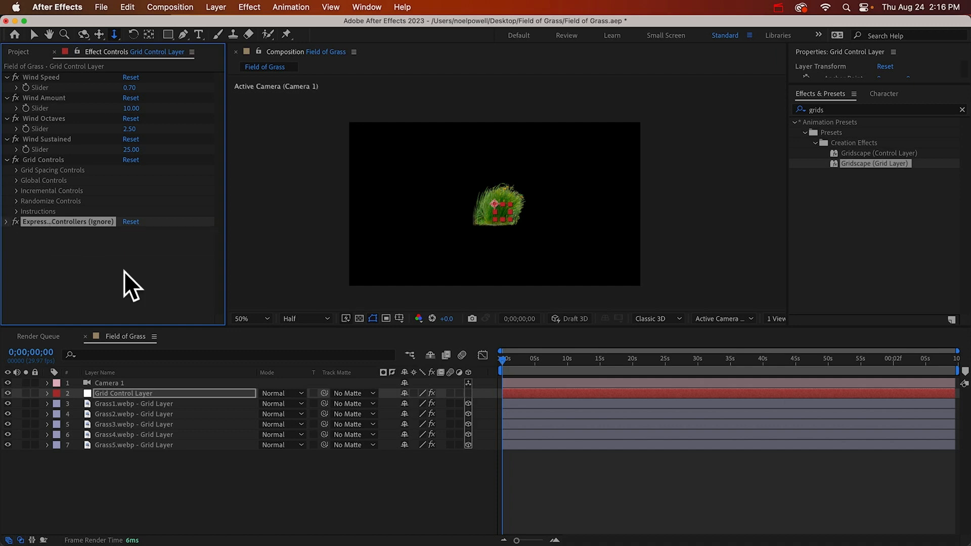
{"action": "left_click", "coordinate": [124, 270]}
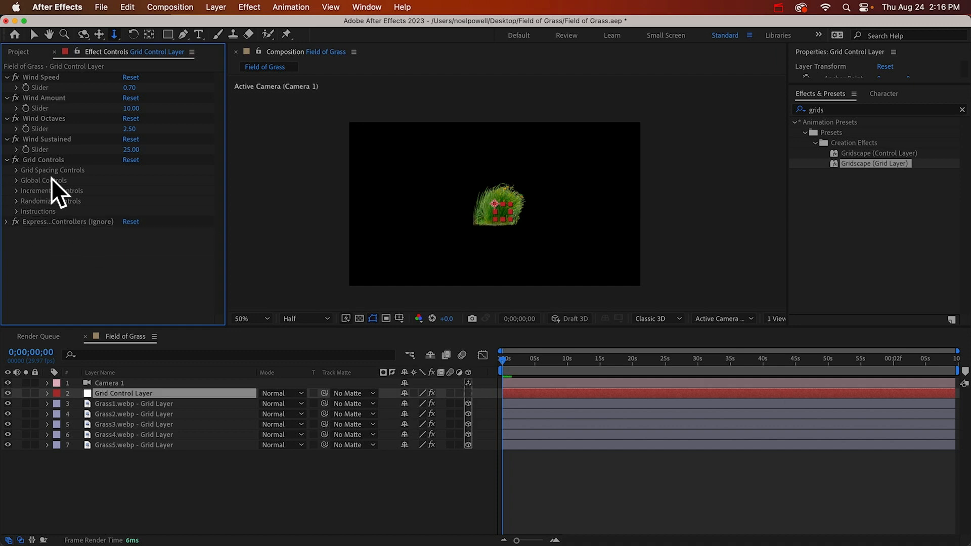
Expand the Grid Spacing and Randomize controls on the Grid Control Layer and set the X grid spacing to 1001
{"action": "left_click", "coordinate": [16, 170]}
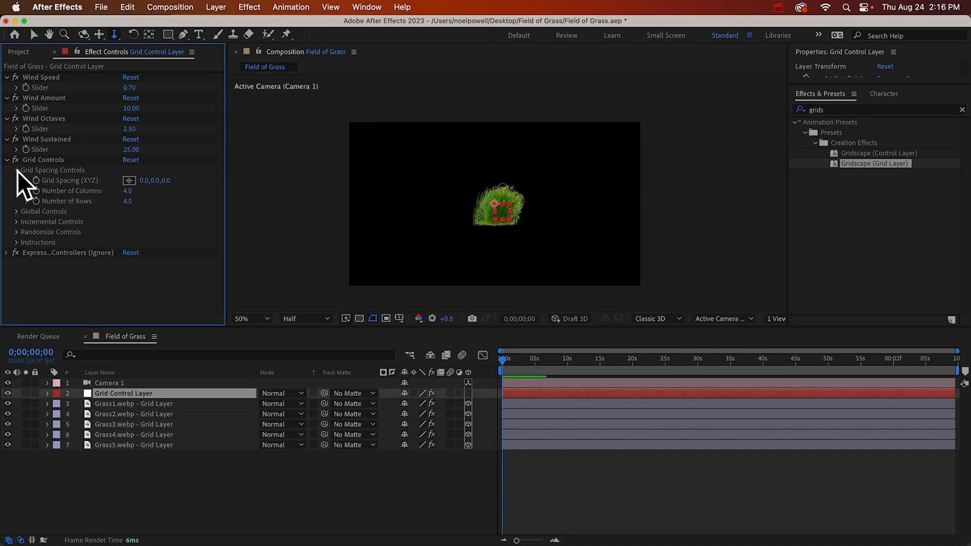
{"action": "left_click", "coordinate": [17, 233]}
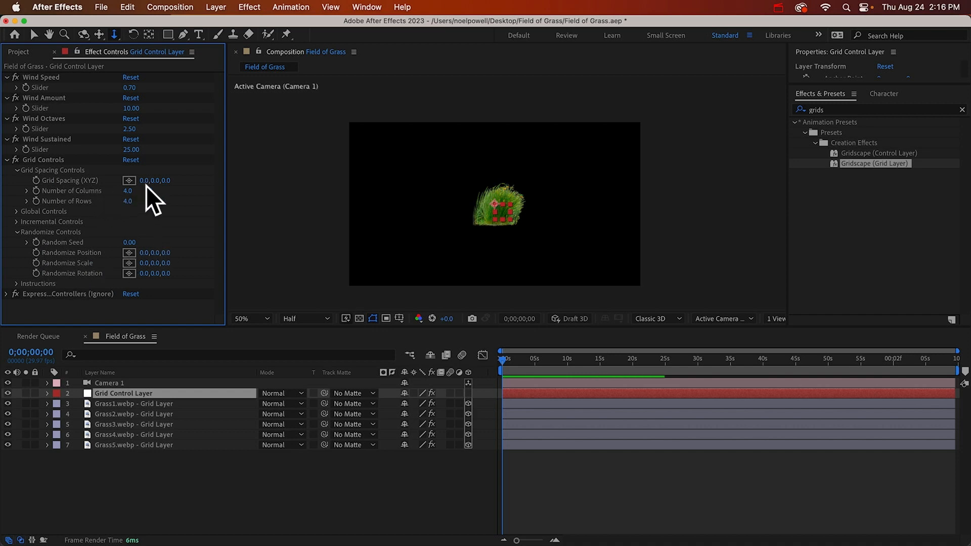
{"action": "left_click_drag", "start_coordinate": [151, 181], "coordinate": [775, 212]}
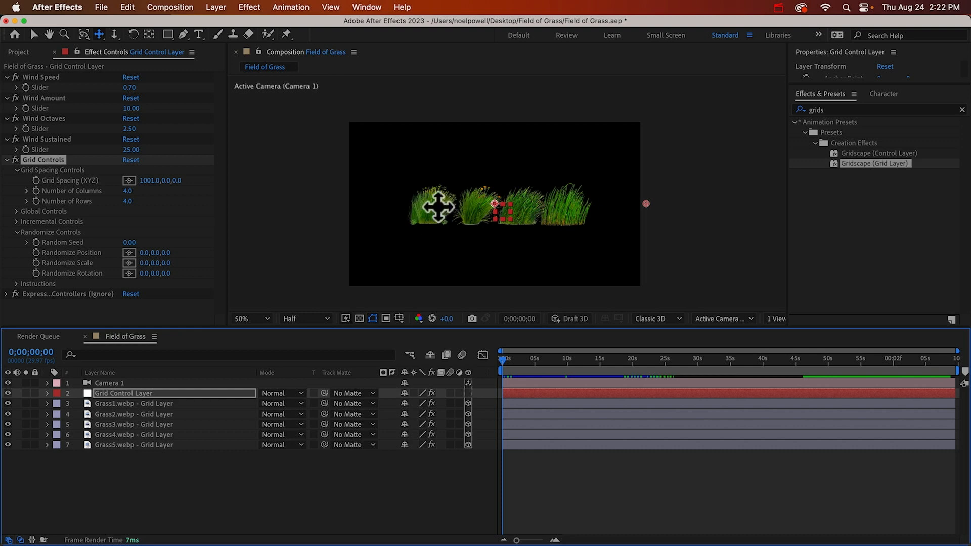
Set the grass grid to 7 columns and 1 row
{"action": "left_click", "coordinate": [127, 191]}
{"action": "type", "text": "7"}
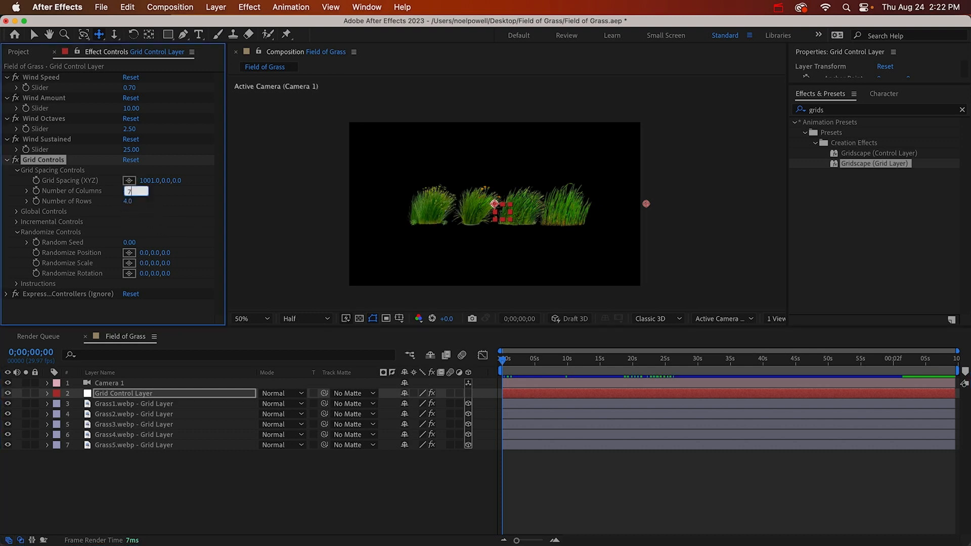
{"action": "key", "text": "Return"}
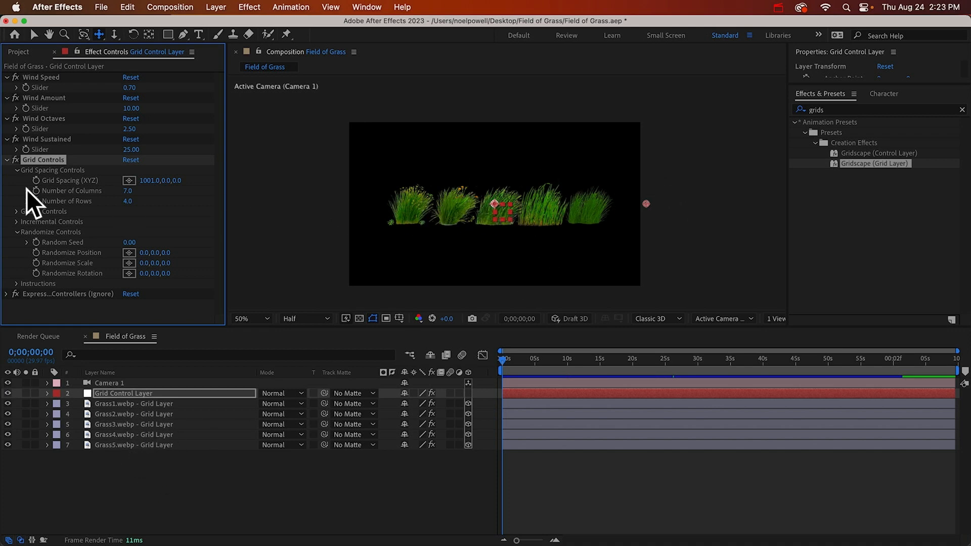
{"action": "left_click", "coordinate": [129, 201]}
{"action": "type", "text": "1"}
{"action": "key", "text": "Return"}
Set the Z grid spacing to 350
{"action": "left_click", "coordinate": [178, 182]}
{"action": "type", "text": "350"}
{"action": "key", "text": "Return"}
Select the five Grass grid layers and make four additional copies of each
{"action": "left_click", "coordinate": [156, 403]}
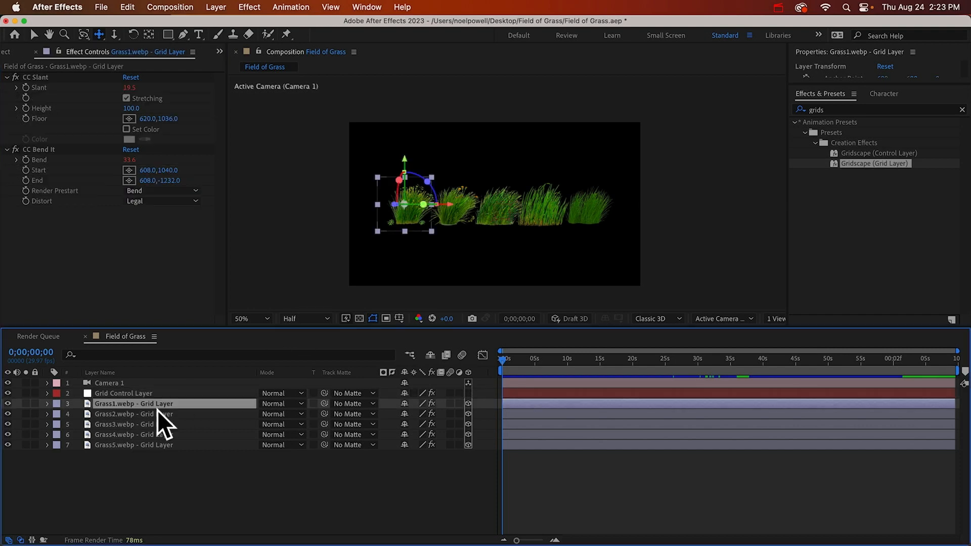
{"action": "left_click", "coordinate": [159, 442], "text": "shift"}
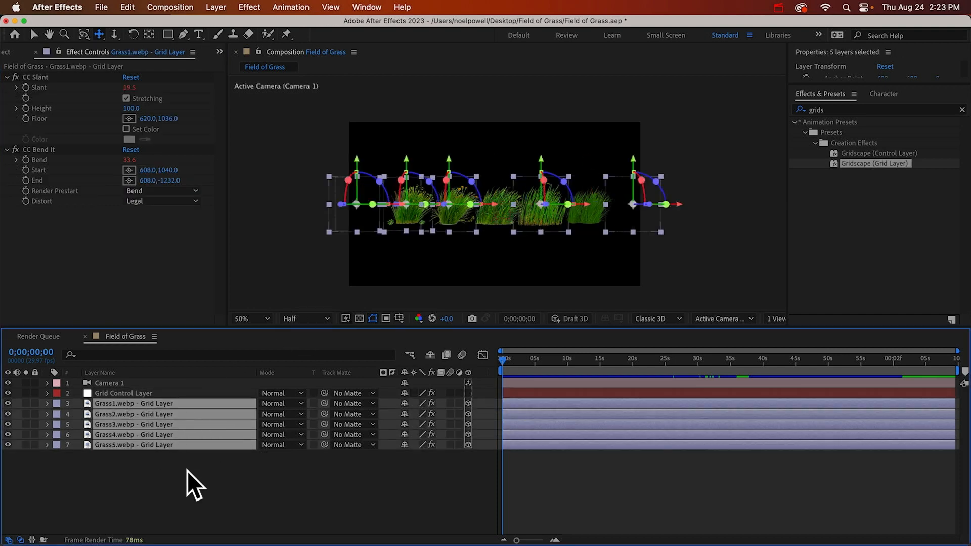
{"action": "key", "text": "super+d"}
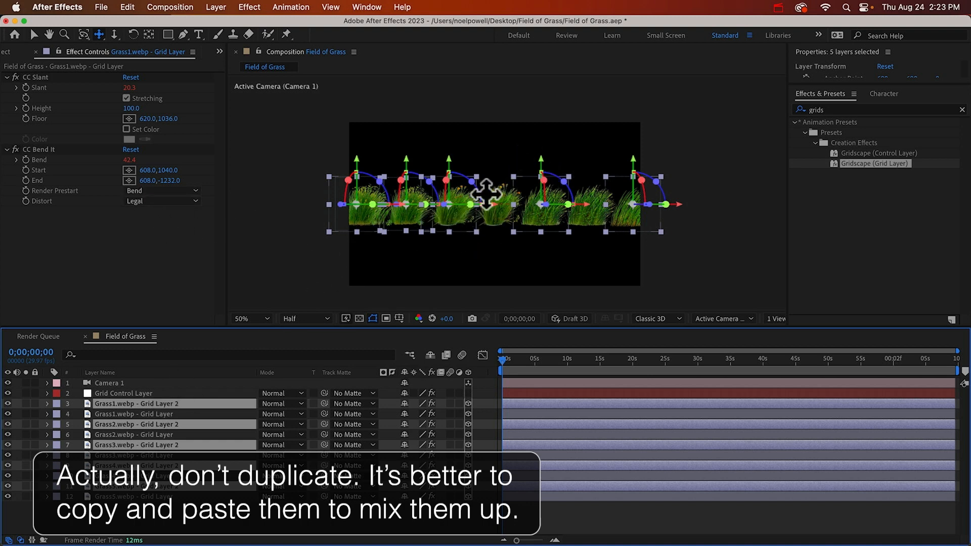
{"action": "key", "text": "super+v"}
{"action": "key", "text": "super+v"}
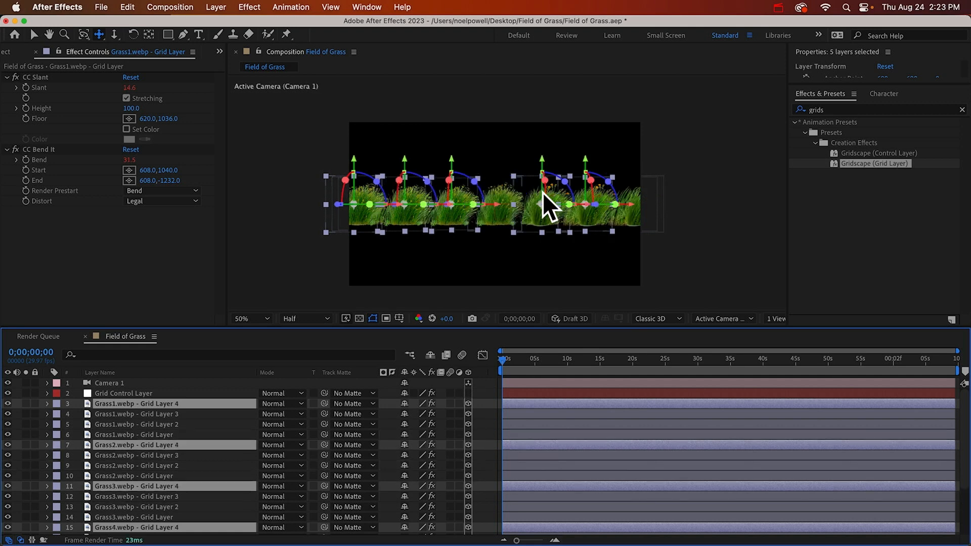
{"action": "key", "text": "super+v"}
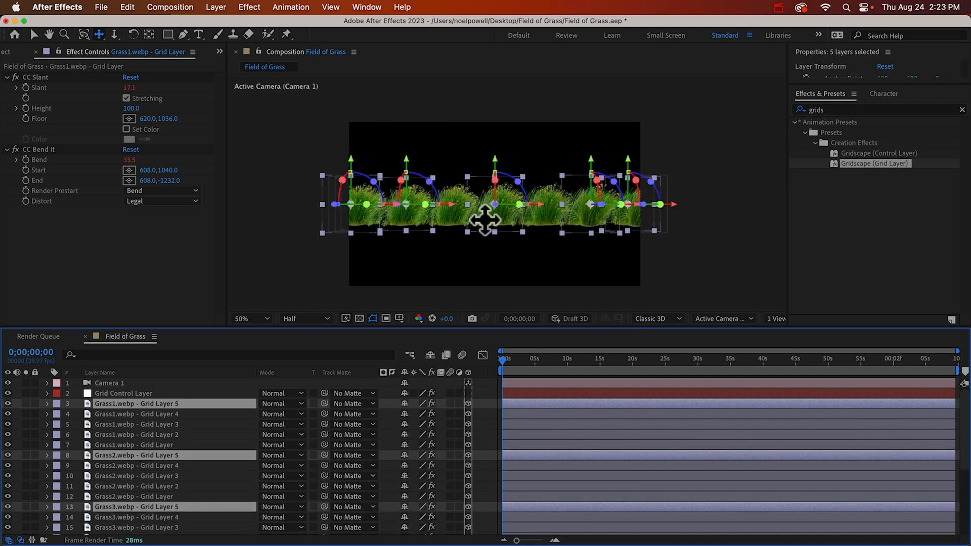
Activate the camera Orbit tool and try to tilt the view around the grass
{"action": "key", "text": "c"}
{"action": "key", "text": "c"}
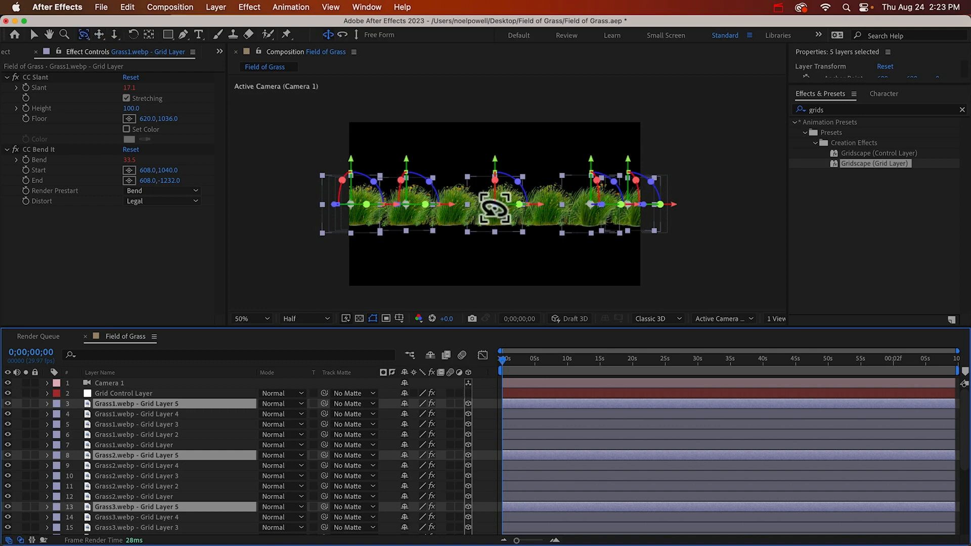
{"action": "mouse_move", "coordinate": [494, 207]}
{"action": "left_mouse_down"}
{"action": "mouse_move", "coordinate": [524, 225]}
{"action": "mouse_move", "coordinate": [520, 234]}
{"action": "mouse_move", "coordinate": [502, 221]}
{"action": "left_mouse_up"}
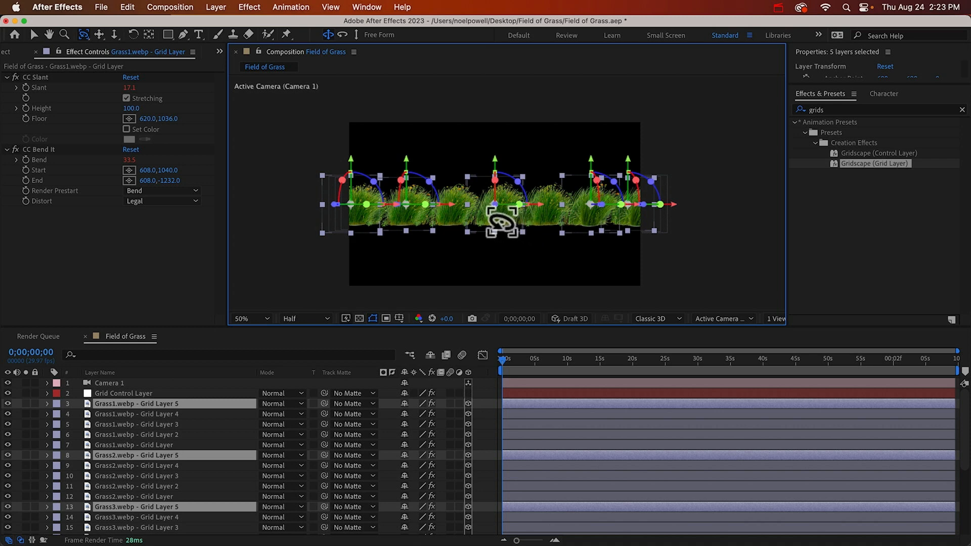
Change Camera 1 to a Two-Node Camera and orbit it slightly upward to look down on the grass rows
{"action": "left_click", "coordinate": [107, 383]}
{"action": "double_click", "coordinate": [113, 383]}
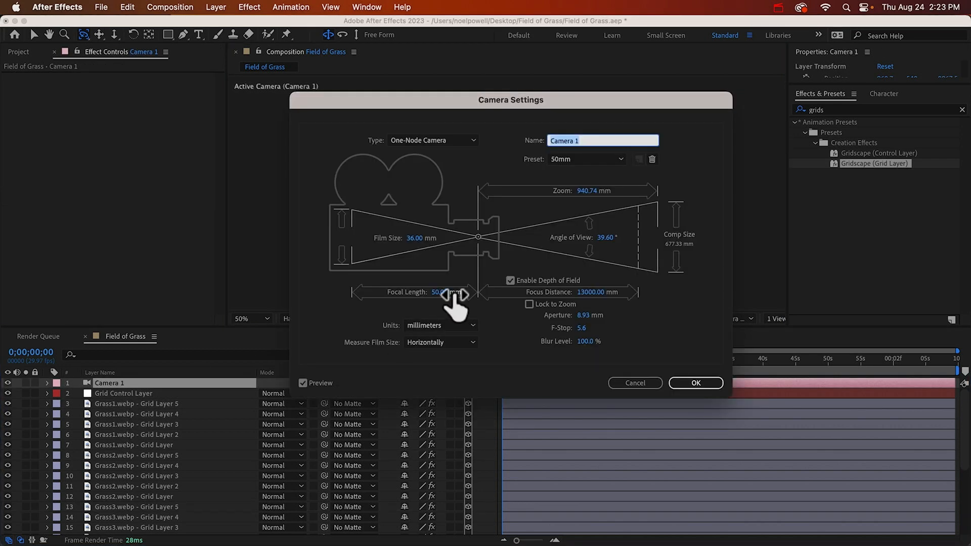
{"action": "left_click", "coordinate": [428, 144]}
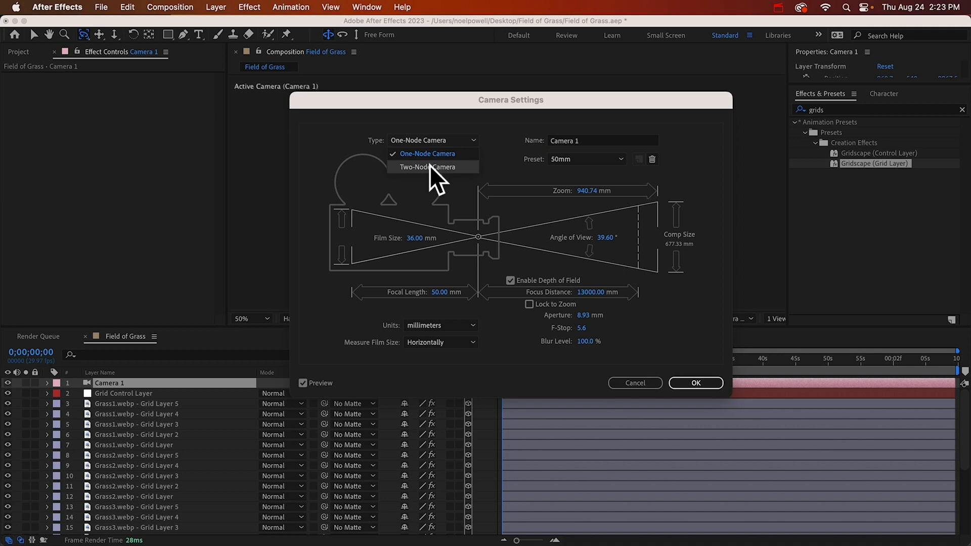
{"action": "left_click", "coordinate": [429, 167]}
{"action": "left_click", "coordinate": [699, 380]}
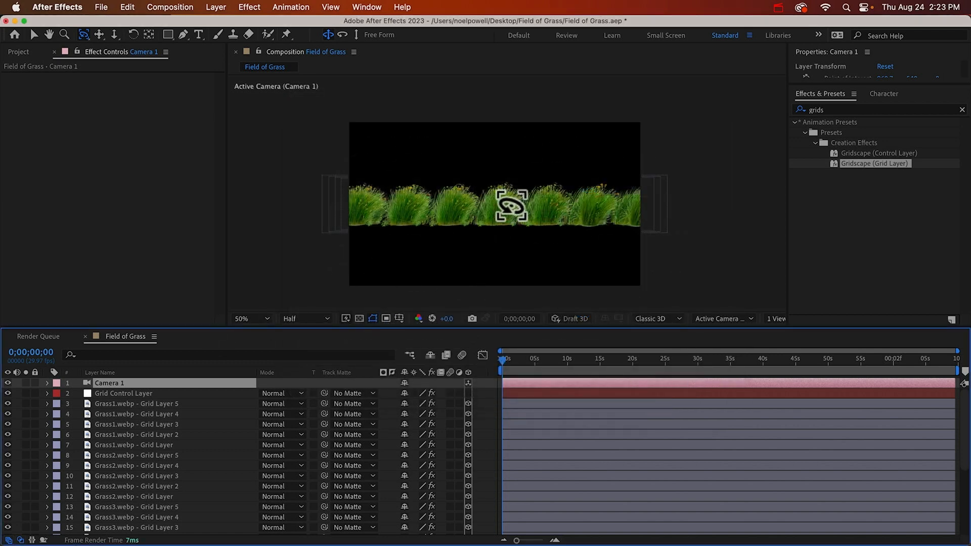
{"action": "left_click_drag", "start_coordinate": [494, 208], "coordinate": [498, 225]}
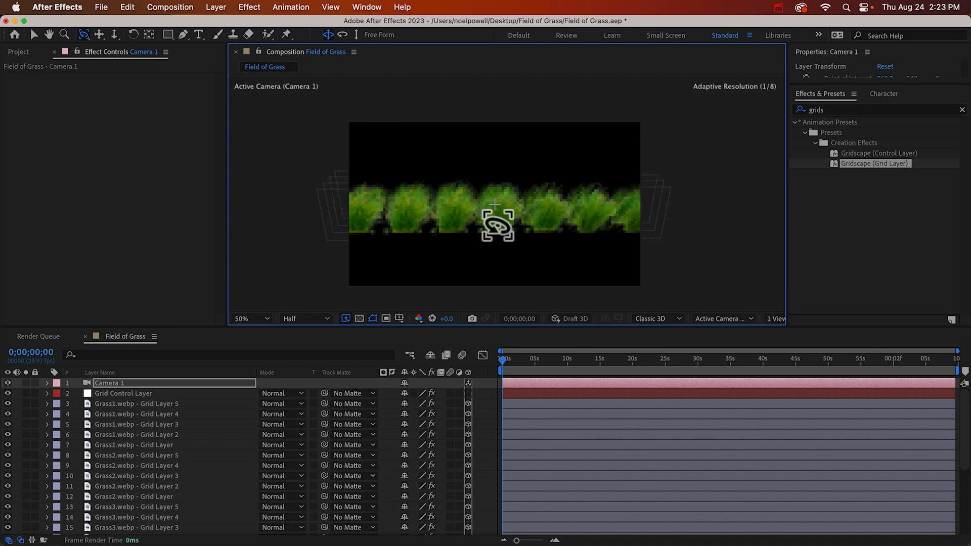
Set the Z grid spacing on the Grid Control Layer to 600
{"action": "left_click", "coordinate": [104, 393]}
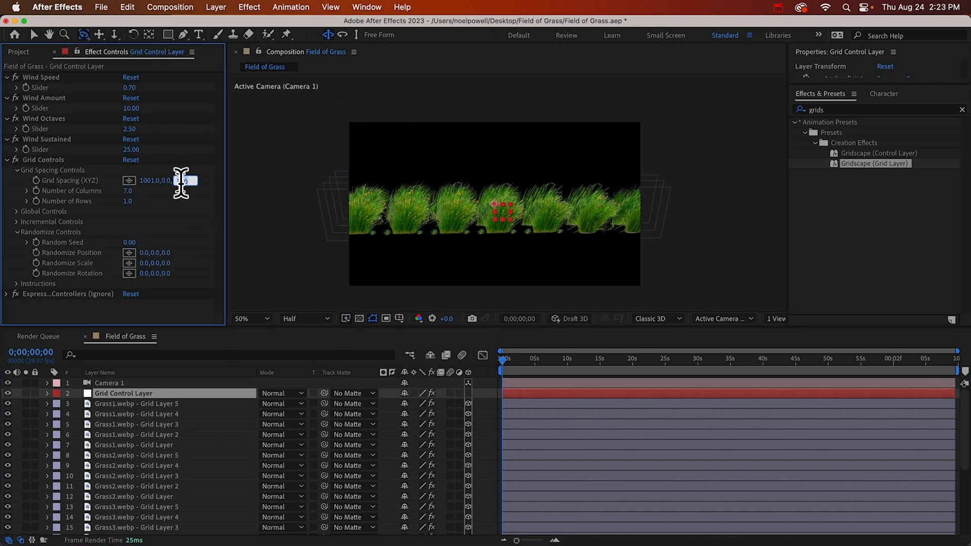
{"action": "left_click_drag", "start_coordinate": [184, 181], "coordinate": [218, 181]}
Select all 25 Grass grid layers and duplicate them twice to add more rows
{"action": "key", "text": "super+Down"}
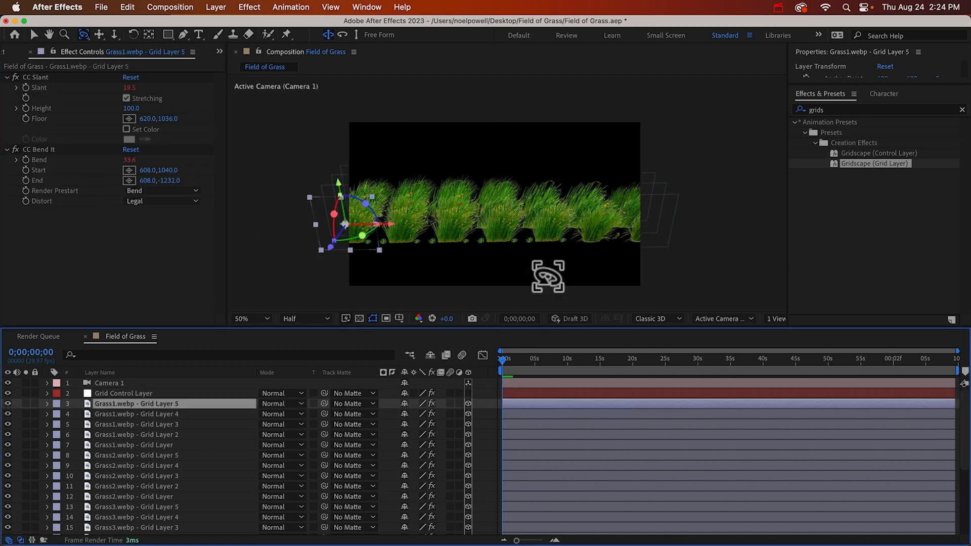
{"action": "scroll", "coordinate": [157, 468], "scroll_direction": "down", "scroll_amount": 4}
{"action": "scroll", "coordinate": [157, 468], "scroll_direction": "down", "scroll_amount": 2}
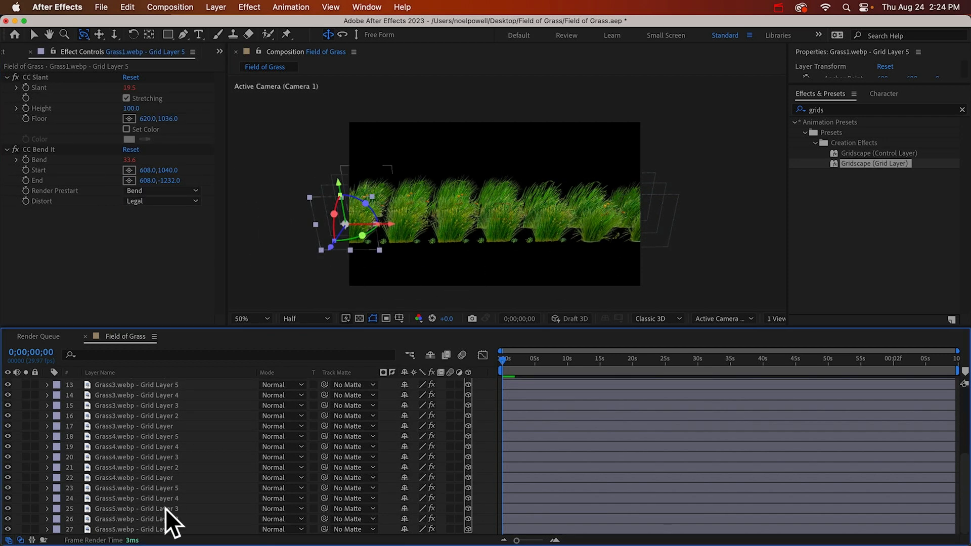
{"action": "left_click", "coordinate": [170, 529], "text": "shift"}
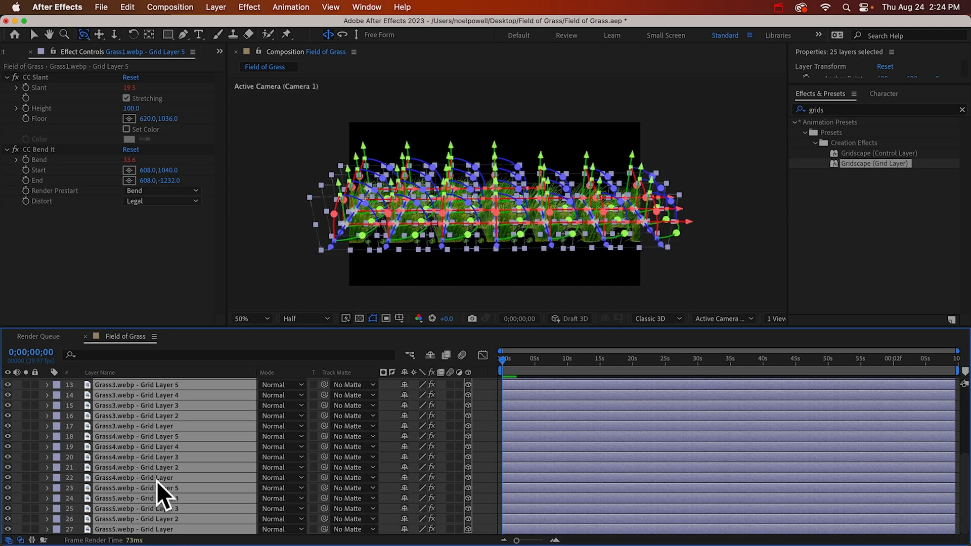
{"action": "key", "text": "super+d"}
{"action": "key", "text": "super+d"}
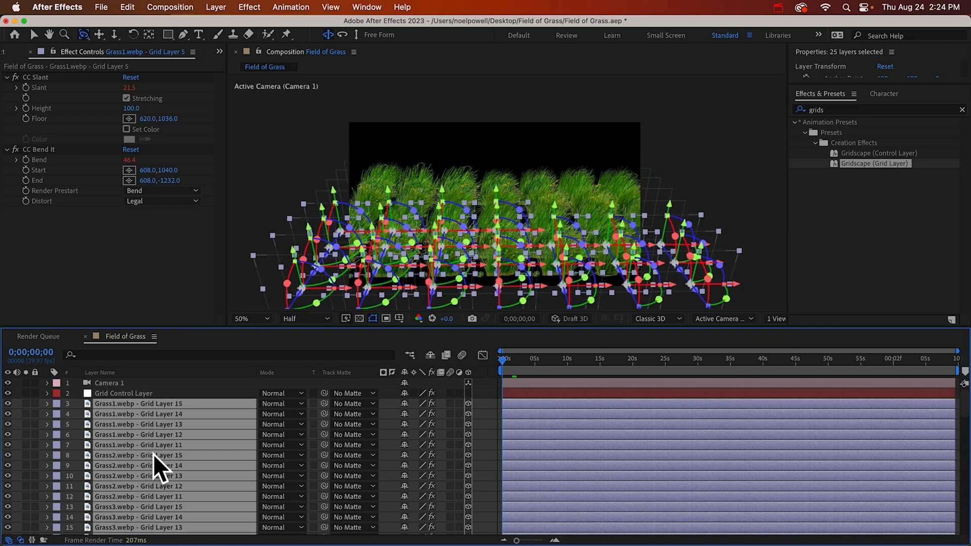
Select the Grid Control Layer and locate the last grass layer in the Field of Grass timeline
{"action": "left_click", "coordinate": [131, 393]}
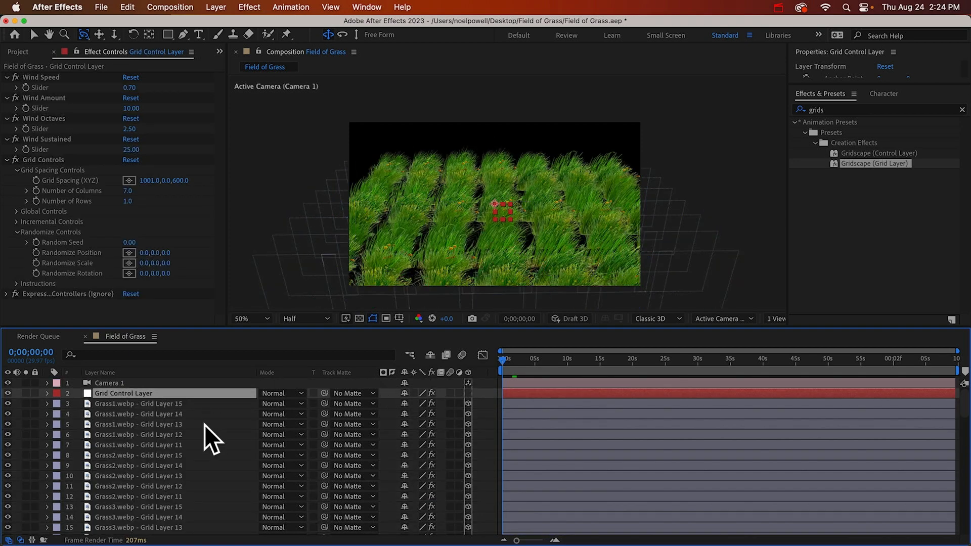
{"action": "scroll", "coordinate": [166, 472], "scroll_direction": "down", "scroll_amount": 15}
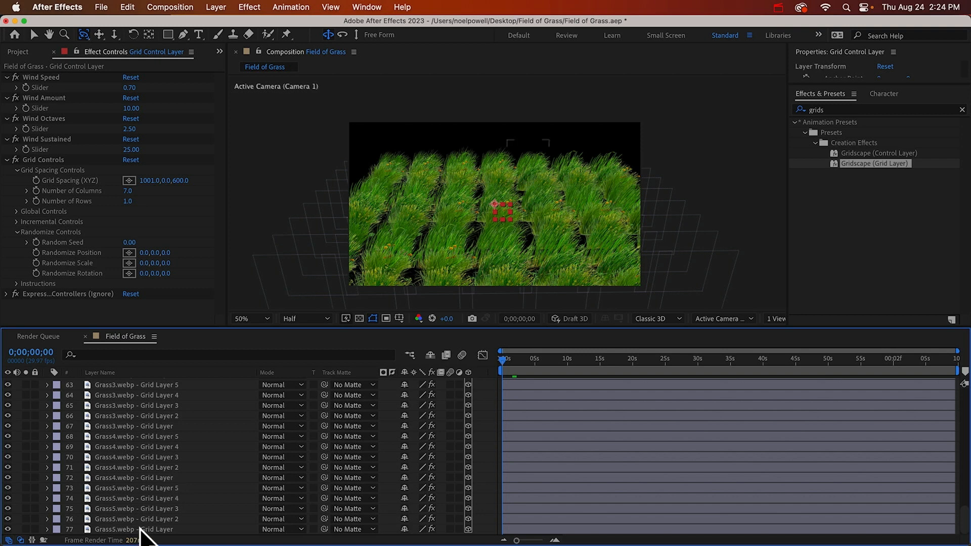
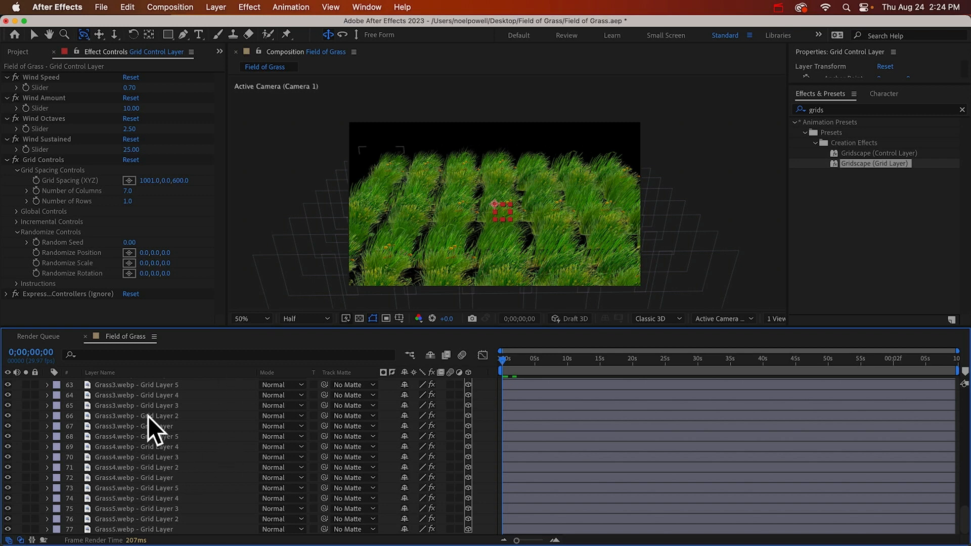
Set Randomize Position on the Grid Control Layer to about 405, 48, 276 and orbit the camera down to a low front view
{"action": "scroll", "coordinate": [168, 396], "scroll_direction": "up", "scroll_amount": 15}
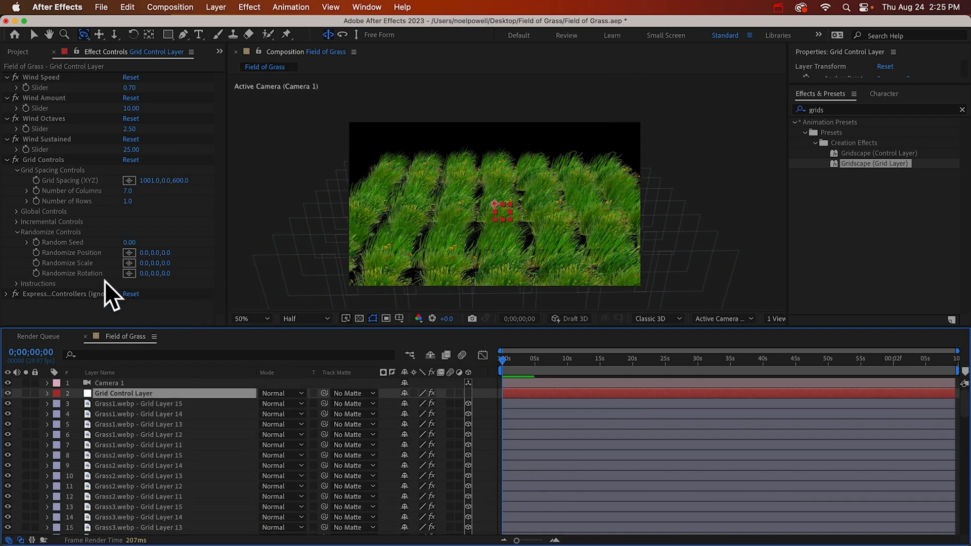
{"action": "left_click_drag", "start_coordinate": [145, 253], "coordinate": [384, 245]}
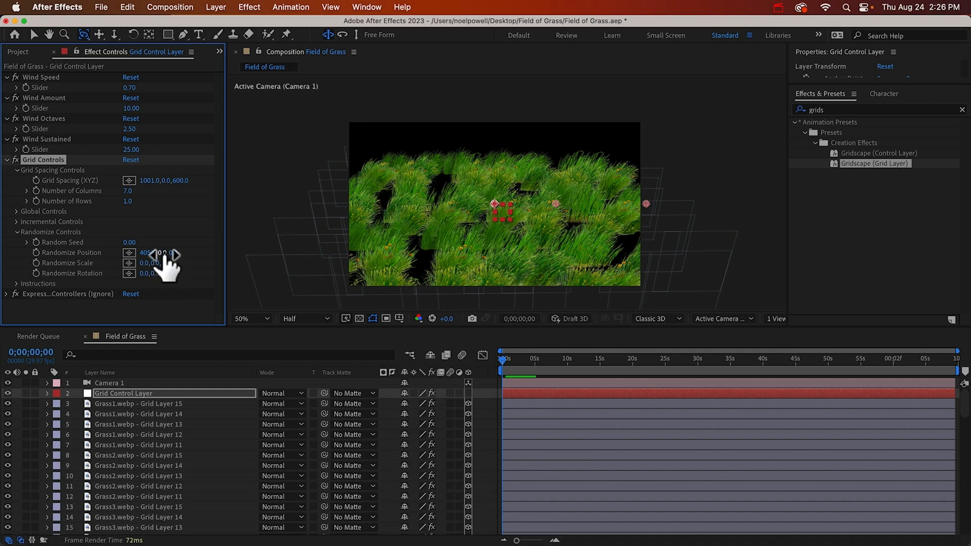
{"action": "left_click_drag", "start_coordinate": [171, 254], "coordinate": [338, 243]}
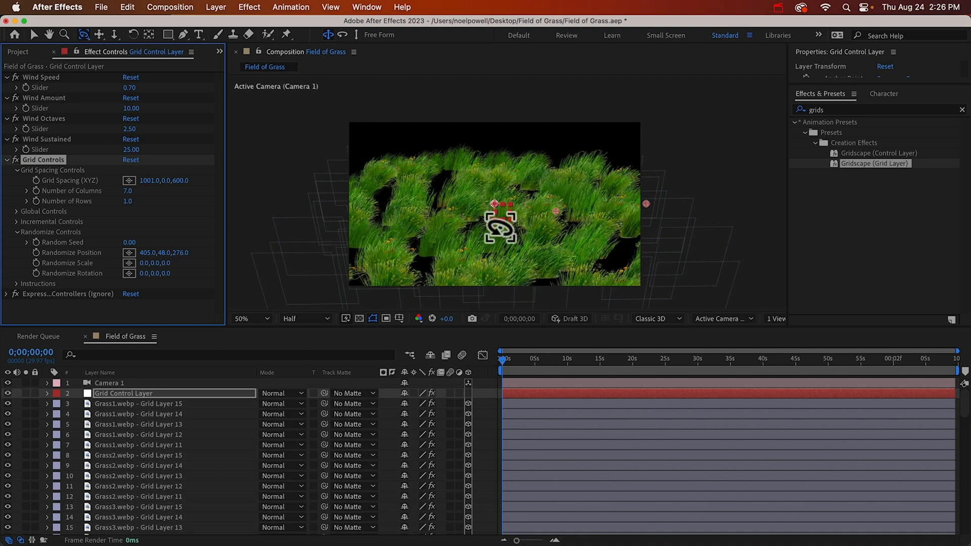
{"action": "left_click_drag", "start_coordinate": [501, 230], "coordinate": [495, 220]}
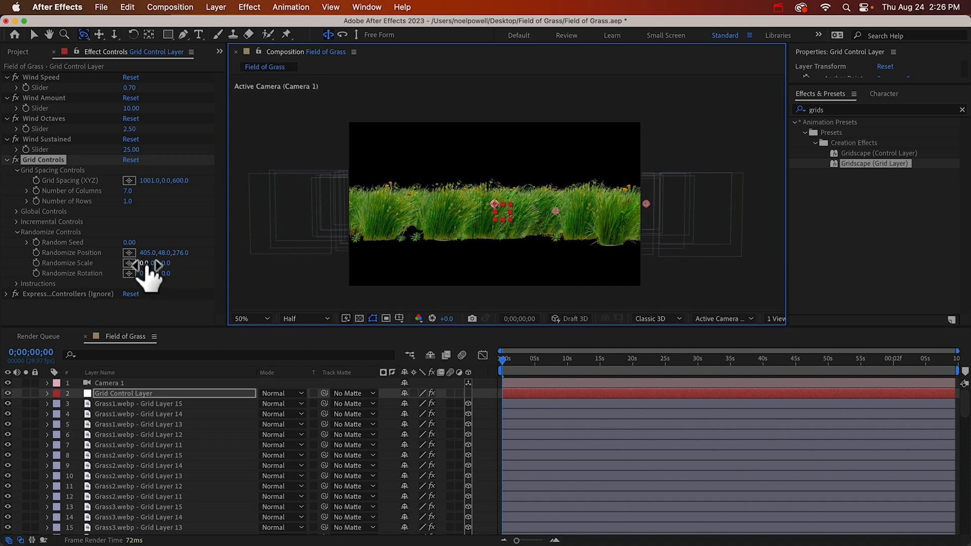
Set the grid's Randomize Scale to 25 on X and 25 on Y
{"action": "left_click", "coordinate": [151, 263]}
{"action": "left_click_drag", "start_coordinate": [150, 263], "coordinate": [173, 265]}
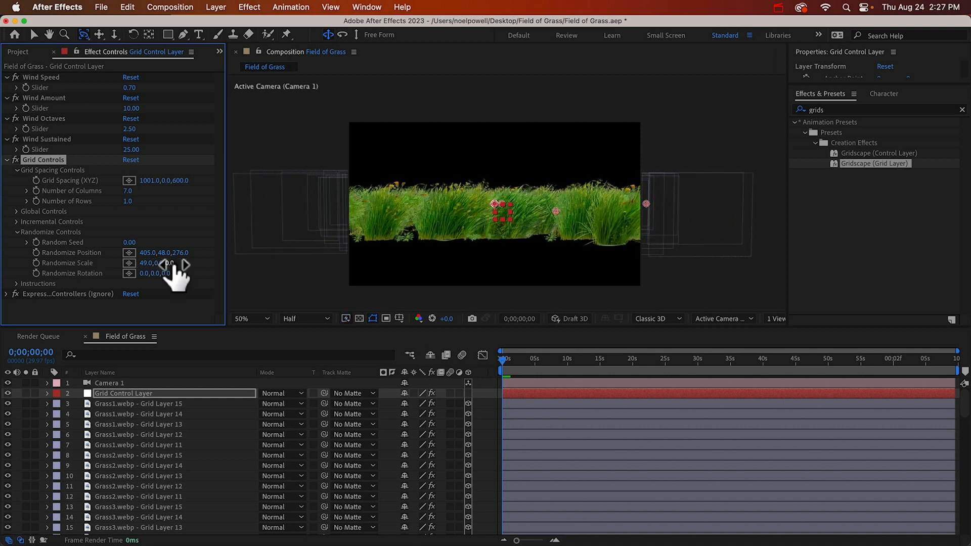
{"action": "left_click", "coordinate": [150, 262]}
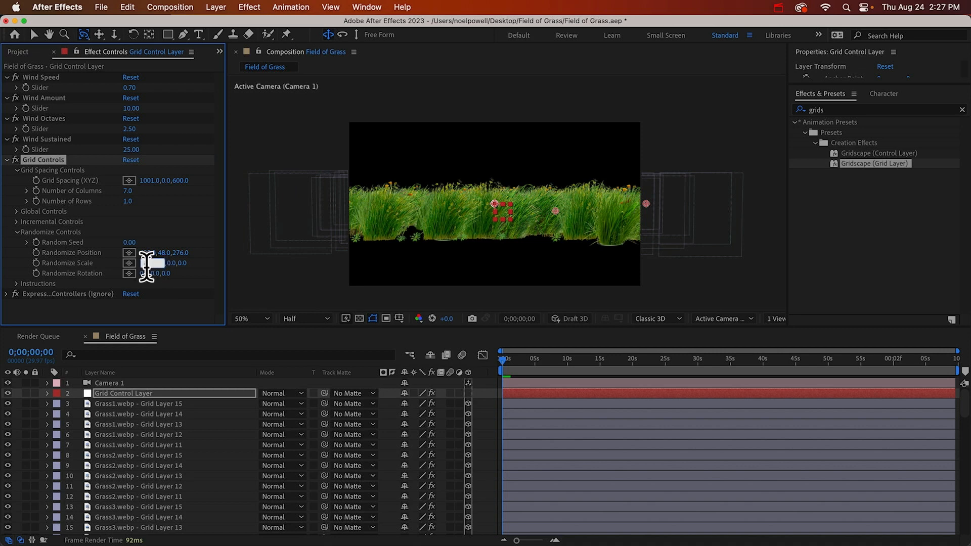
{"action": "type", "text": "0"}
{"action": "key", "text": "BackSpace"}
{"action": "type", "text": "2"}
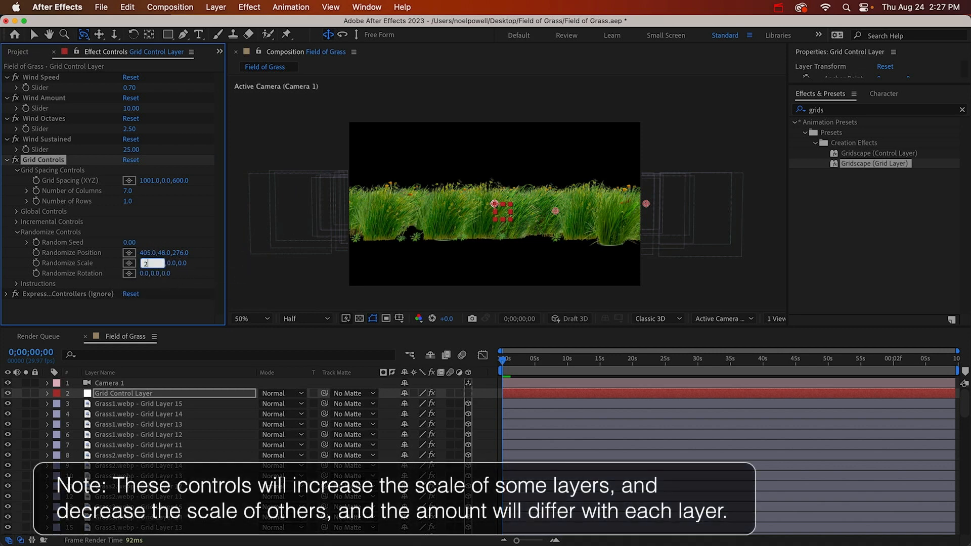
{"action": "type", "text": "5"}
{"action": "key", "text": "Tab"}
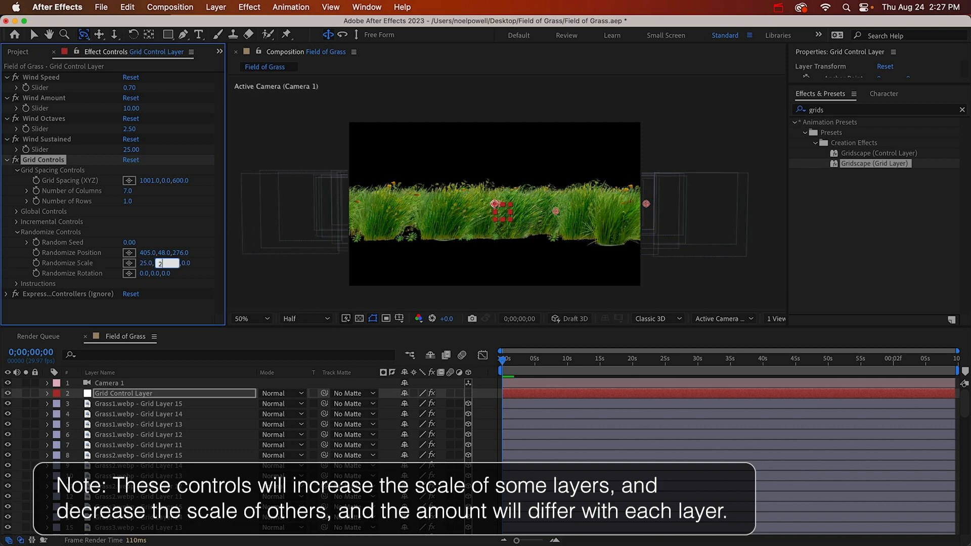
{"action": "key", "text": "Tab"}
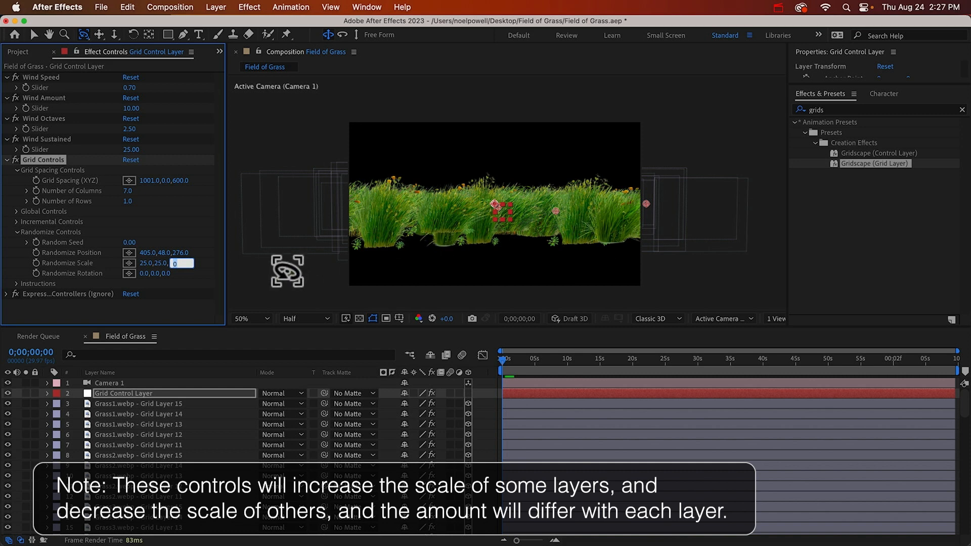
Set the grid's Randomize Rotation to 10 on the X, Y and Z axes
{"action": "left_click", "coordinate": [146, 273]}
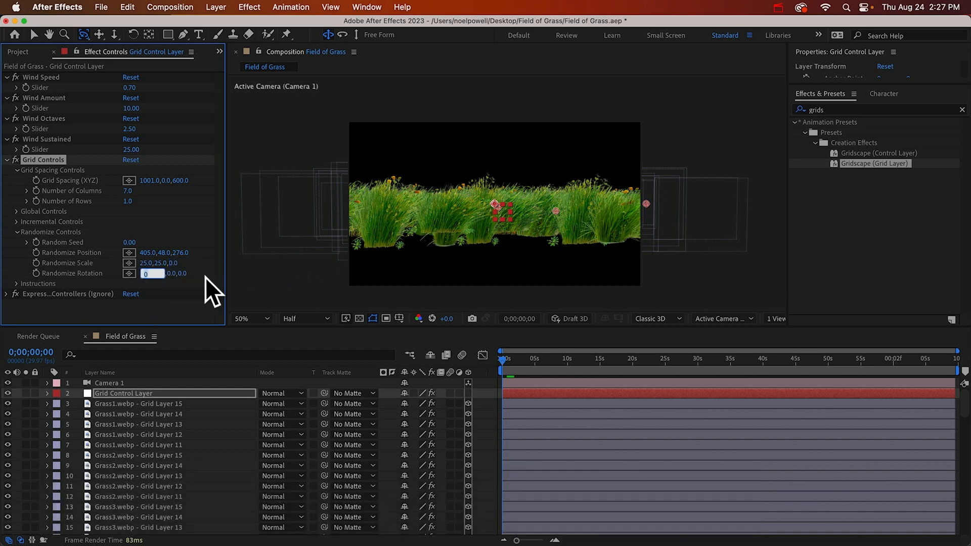
{"action": "type", "text": "10"}
{"action": "key", "text": "Tab"}
{"action": "type", "text": "10"}
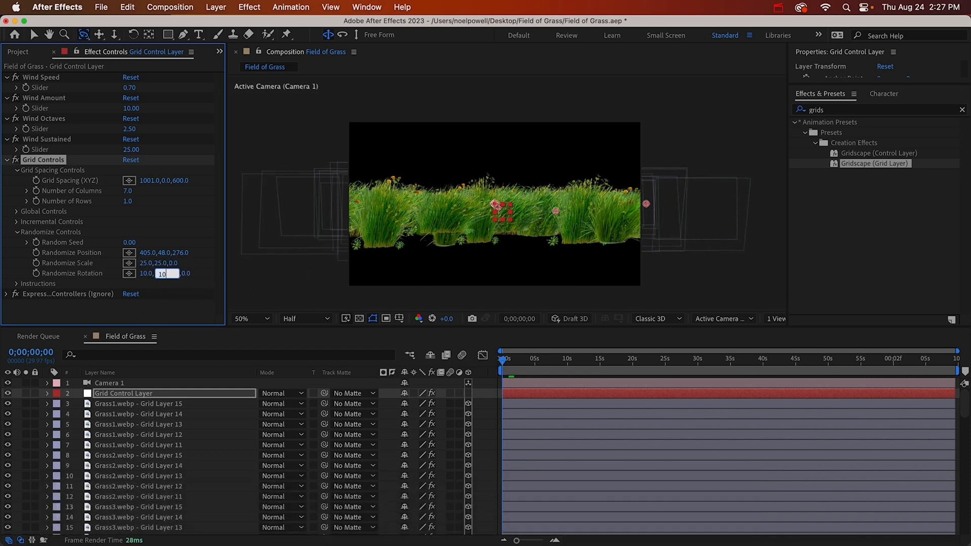
{"action": "key", "text": "Tab"}
{"action": "type", "text": "10"}
{"action": "key", "text": "Return"}
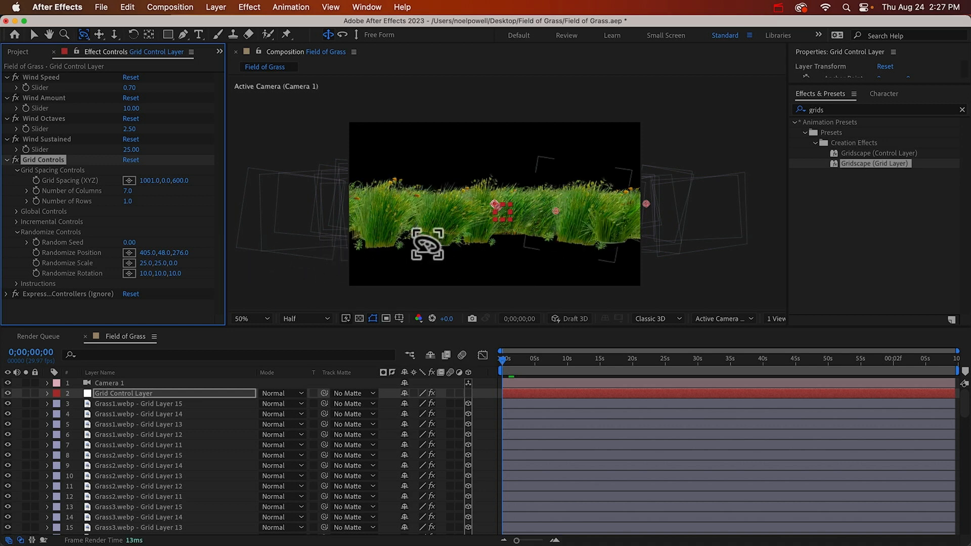
Increase the Y value of the grid's Randomize Position to 200 and orbit the camera slightly to view the clumps
{"action": "left_click_drag", "start_coordinate": [165, 256], "coordinate": [256, 243]}
{"action": "left_click_drag", "start_coordinate": [493, 193], "coordinate": [496, 186]}
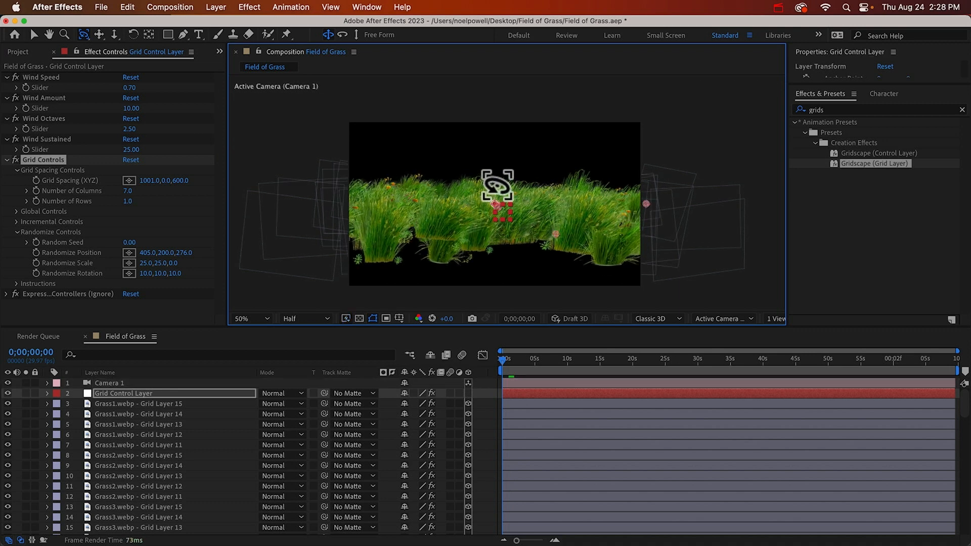
Set the Grid Control Layer's Incremental Position to about -272 on Y and compare the slope with Symmetrical off and on, leaving it on
{"action": "left_click", "coordinate": [119, 395]}
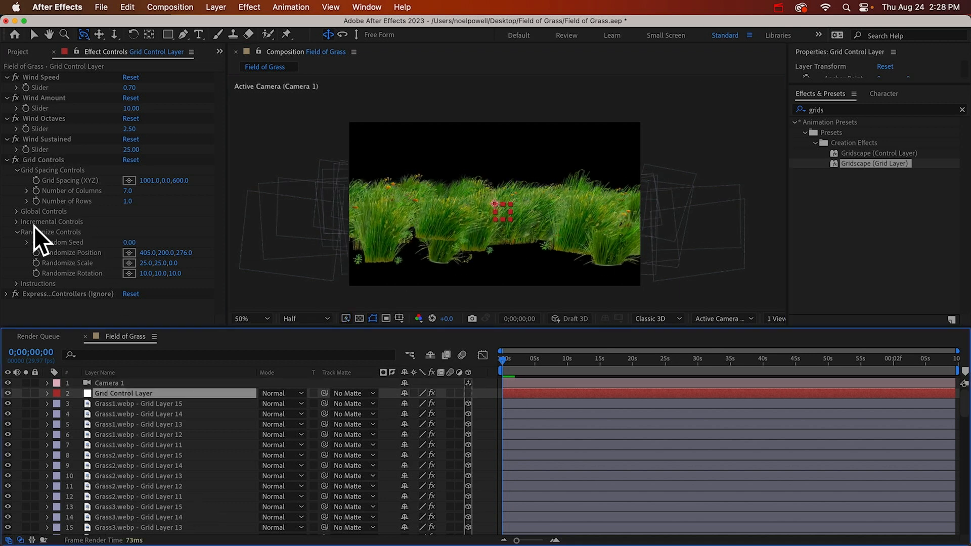
{"action": "left_click", "coordinate": [17, 222]}
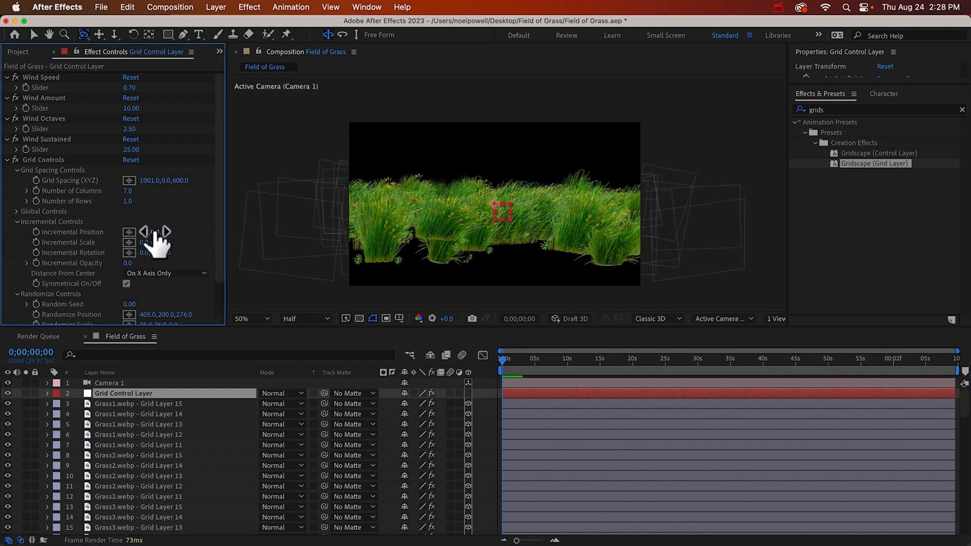
{"action": "left_click_drag", "start_coordinate": [152, 232], "coordinate": [302, 225]}
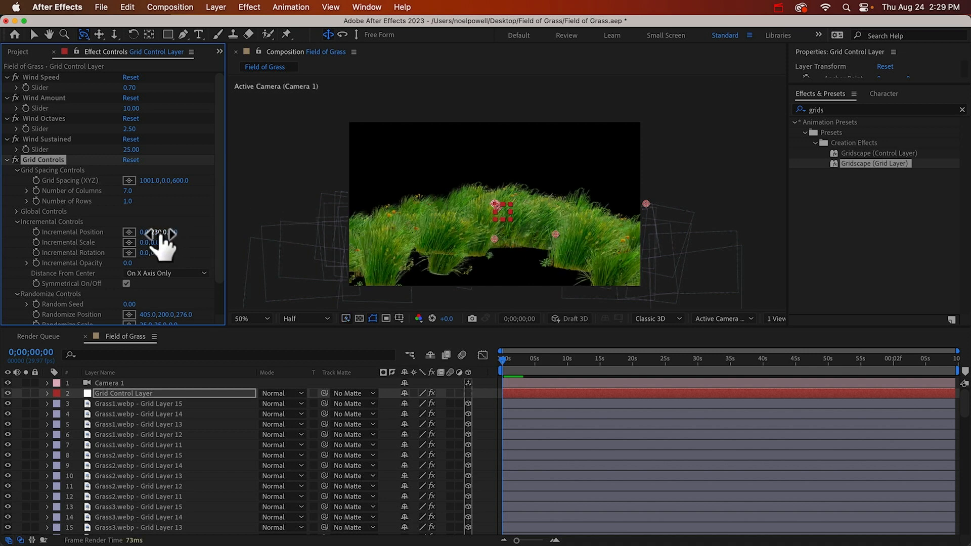
{"action": "left_click_drag", "start_coordinate": [153, 232], "coordinate": [93, 235]}
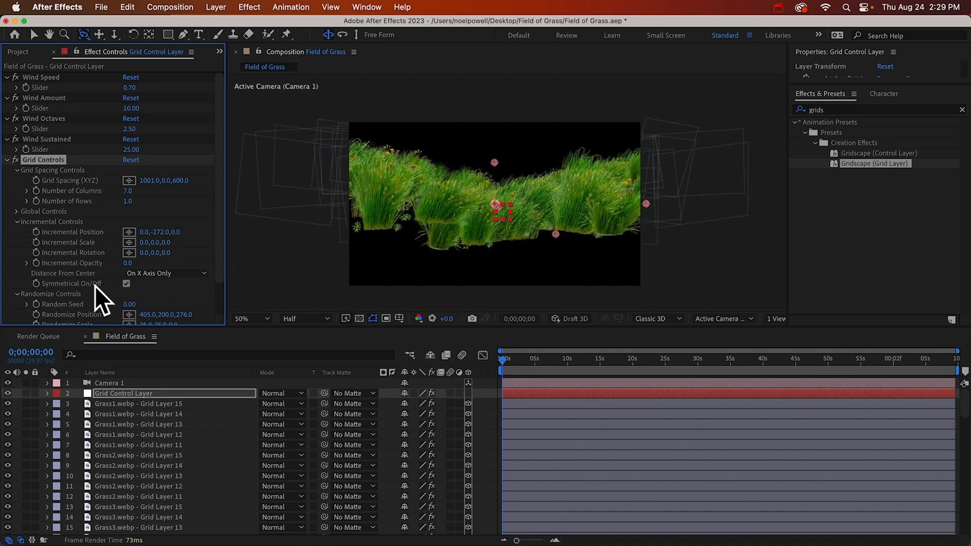
{"action": "left_click", "coordinate": [126, 283]}
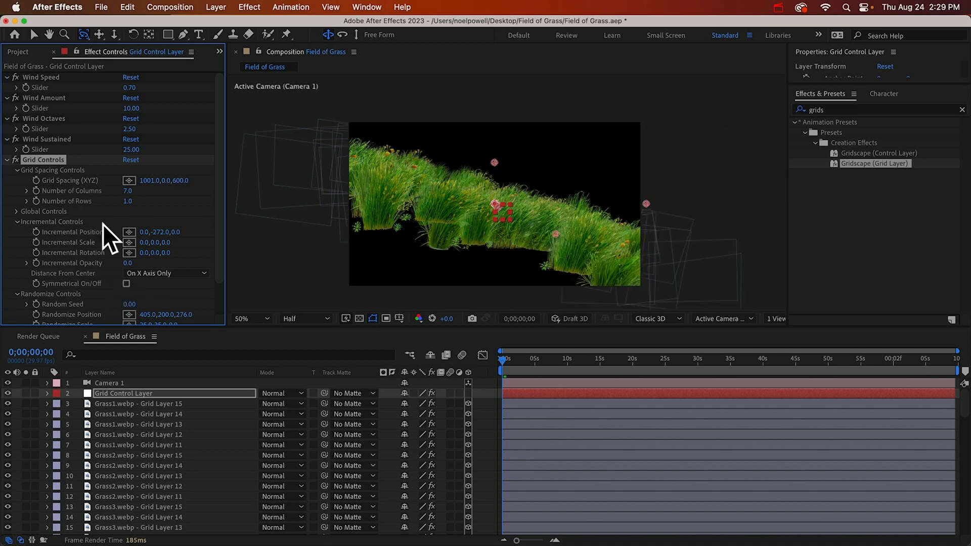
{"action": "left_click", "coordinate": [126, 283]}
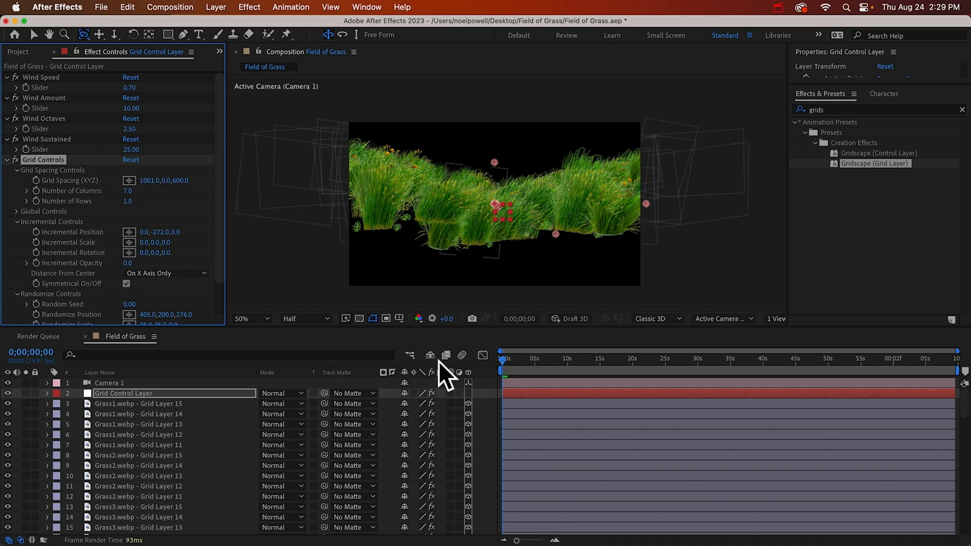
Activate the Selection tool, switch to Chrome and open pixabay.com
{"action": "key", "text": "v"}
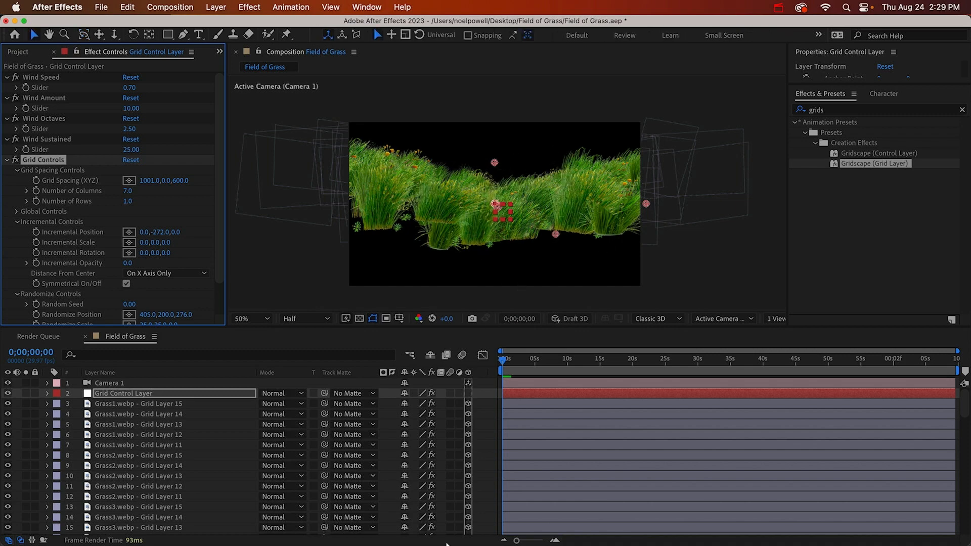
{"action": "left_click", "coordinate": [386, 540]}
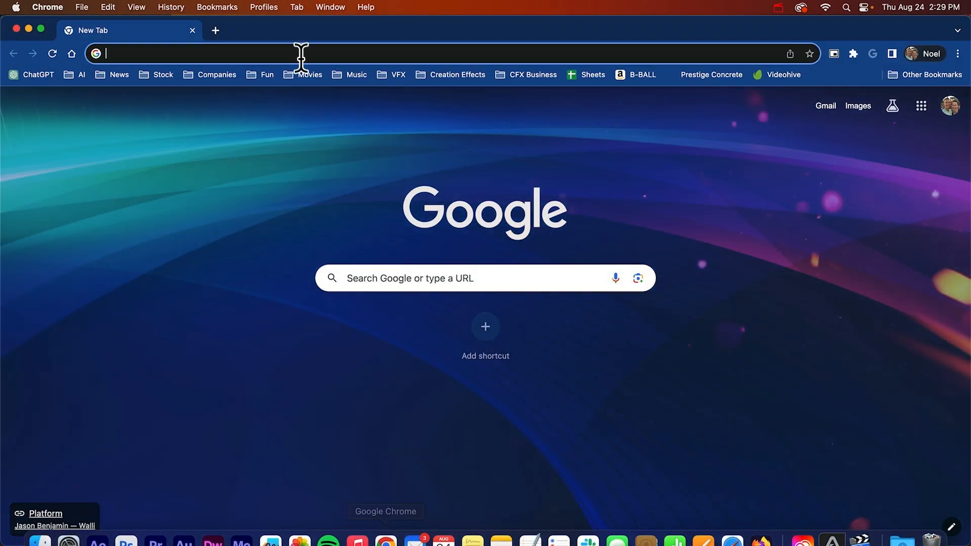
{"action": "type", "text": "pixabay.com"}
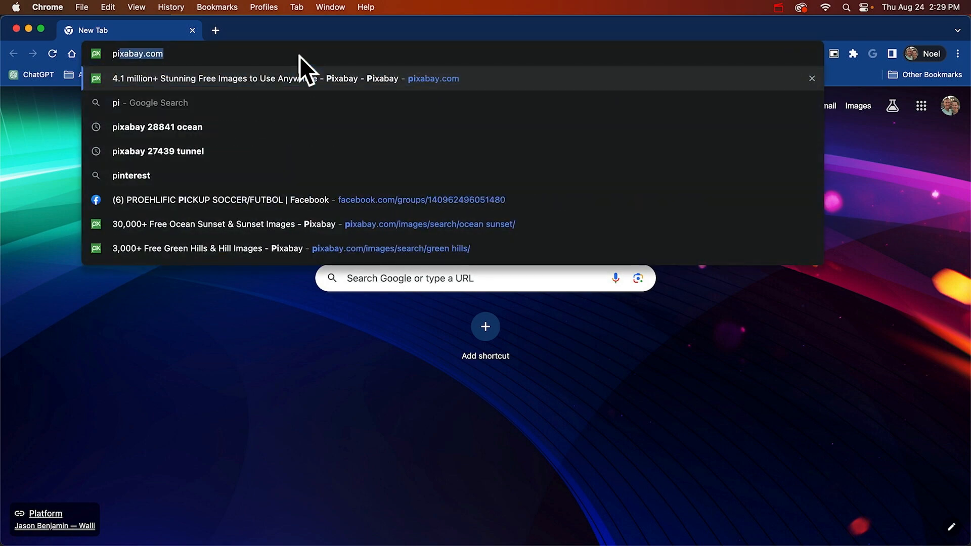
{"action": "key", "text": "Return"}
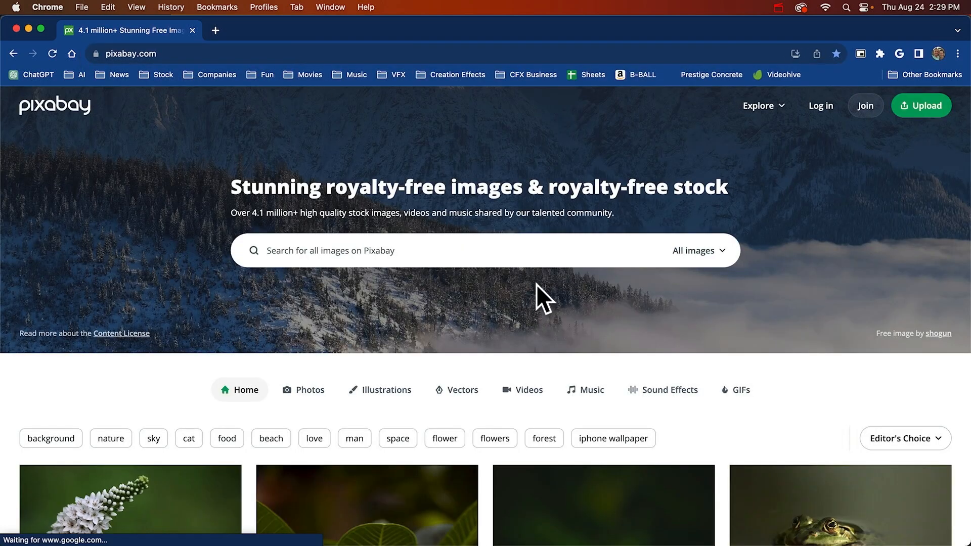
Search Pixabay for "ocean", restrict the search to videos and browse the footage
{"action": "left_click", "coordinate": [429, 254]}
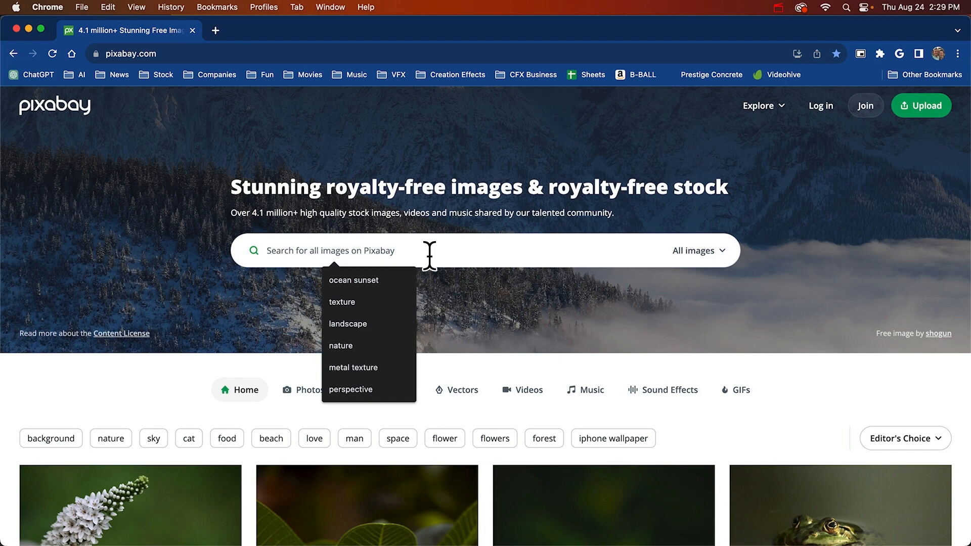
{"action": "type", "text": "ocean"}
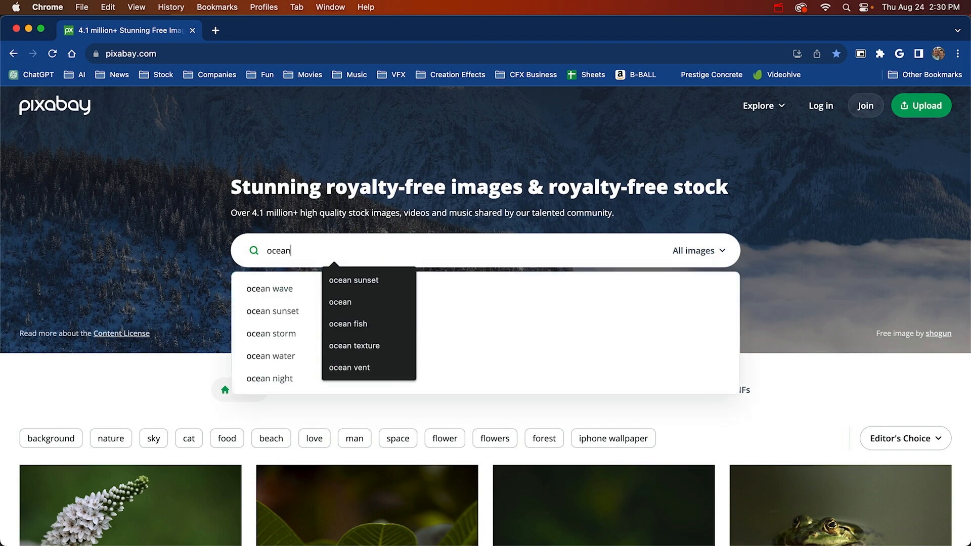
{"action": "key", "text": "Return"}
{"action": "scroll", "coordinate": [607, 374], "scroll_direction": "down", "scroll_amount": 10}
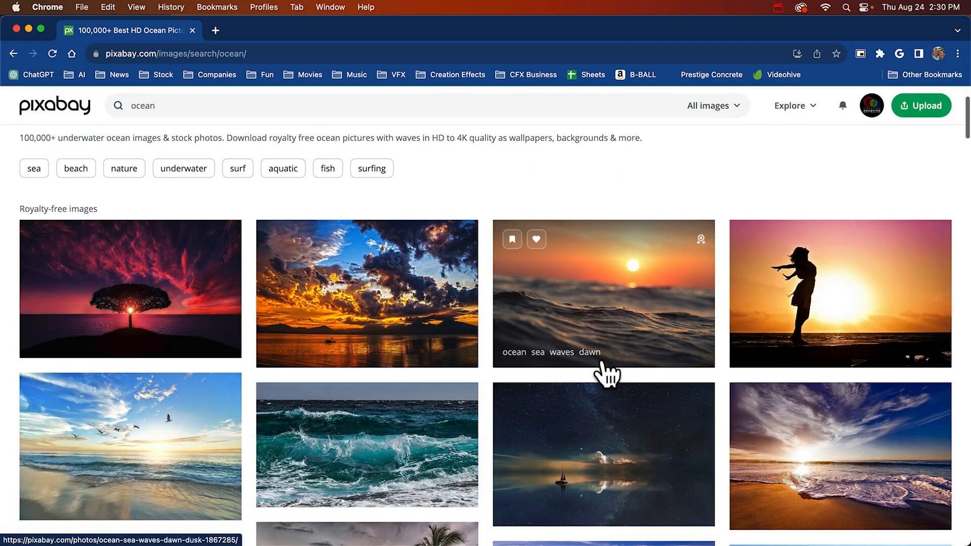
{"action": "scroll", "coordinate": [606, 374], "scroll_direction": "up", "scroll_amount": 12}
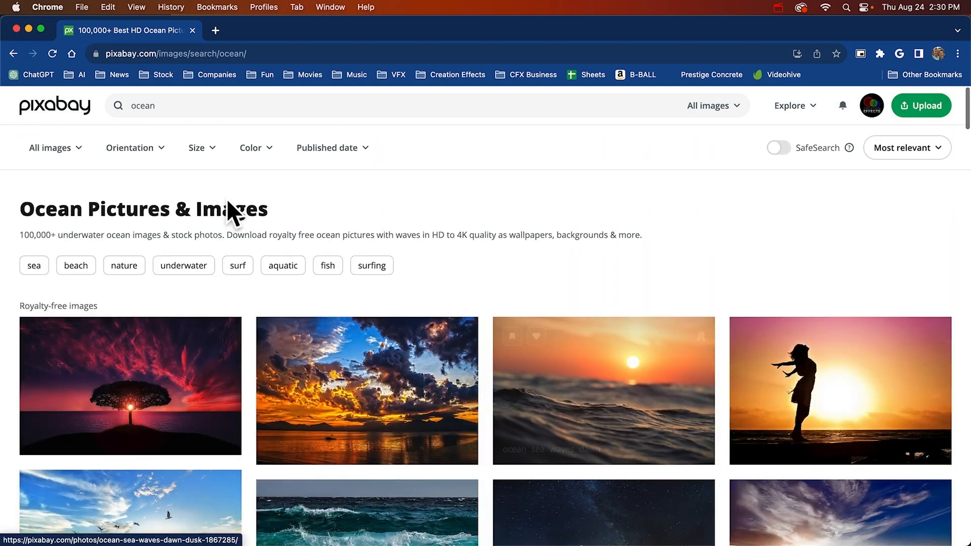
{"action": "left_click", "coordinate": [731, 108]}
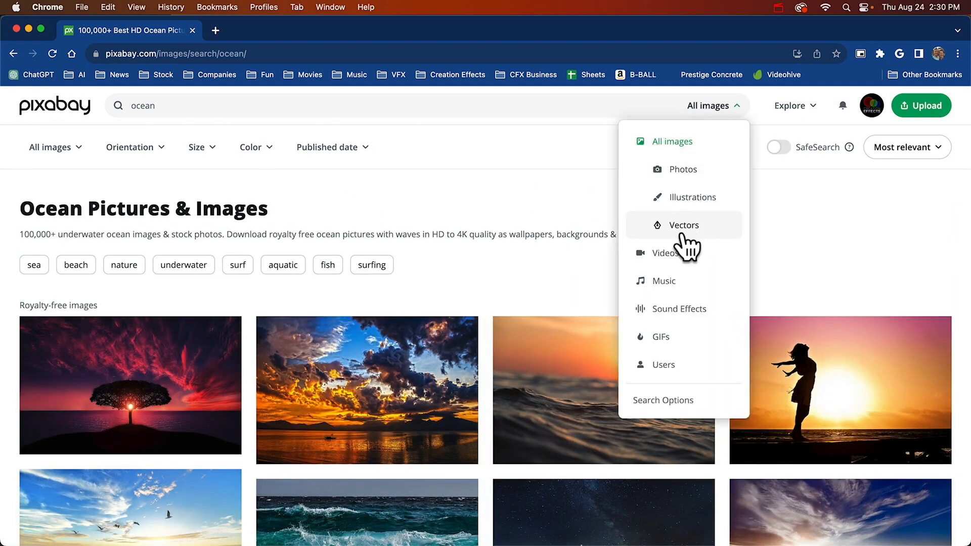
{"action": "left_click", "coordinate": [672, 252]}
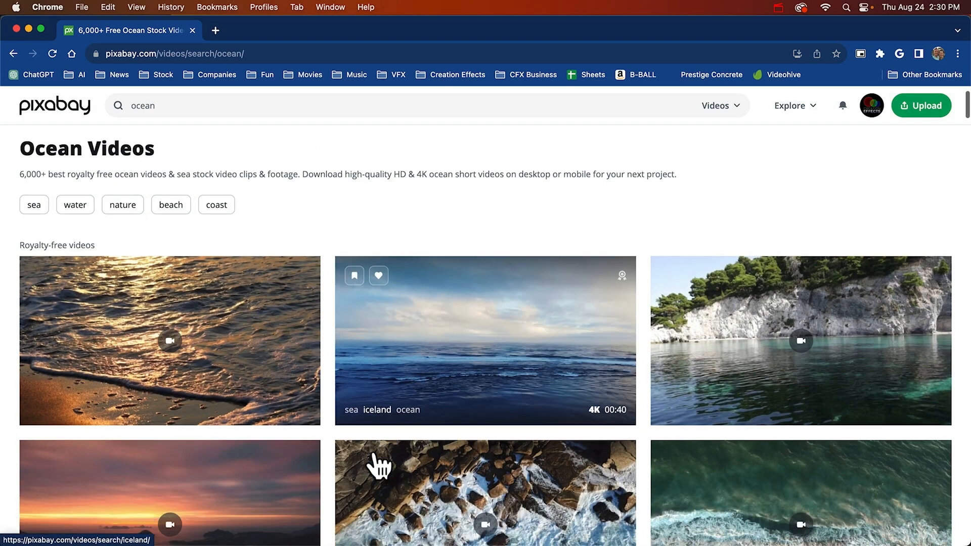
{"action": "scroll", "coordinate": [372, 461], "scroll_direction": "down", "scroll_amount": 10}
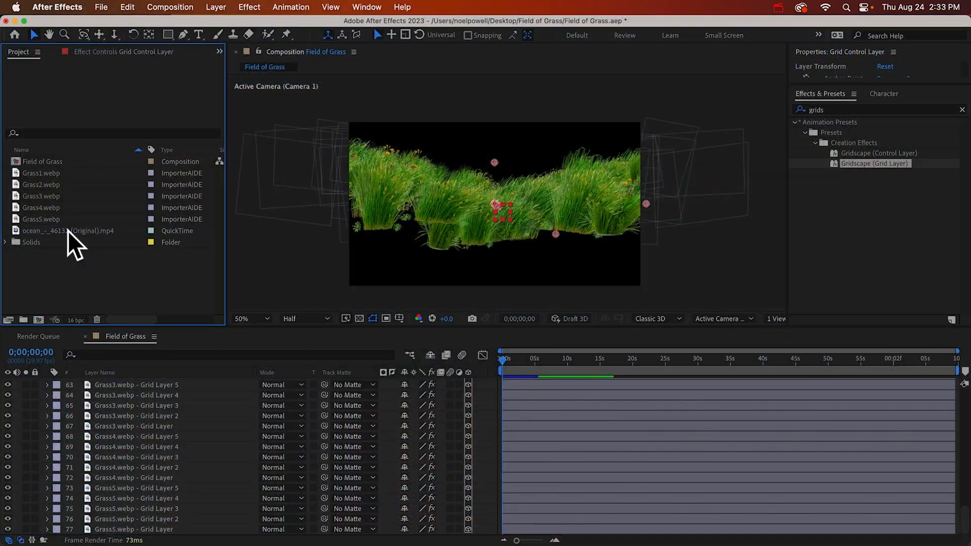
Add ocean_-_46132 (Original).mp4 to the Field of Grass composition below all the grass layers
{"action": "left_click", "coordinate": [68, 230]}
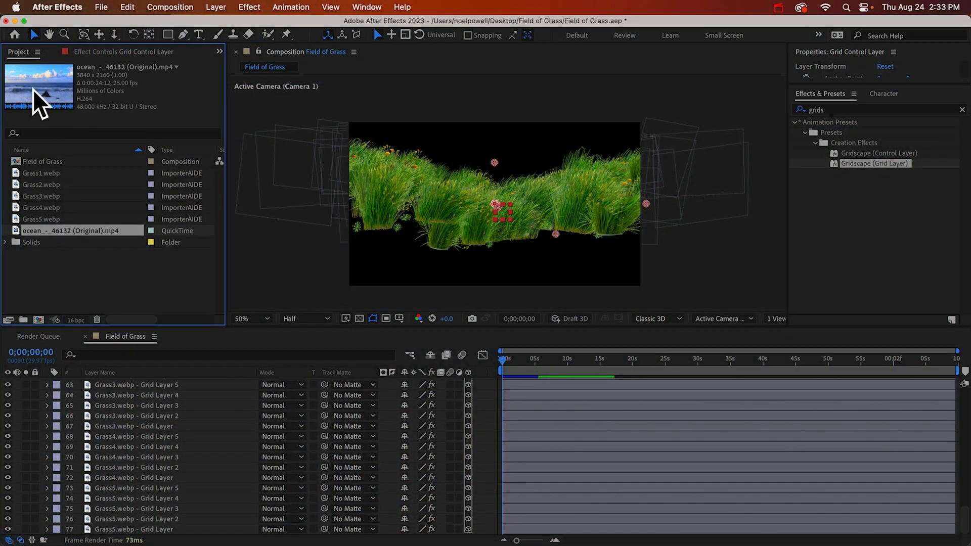
{"action": "left_click_drag", "start_coordinate": [67, 232], "coordinate": [144, 529]}
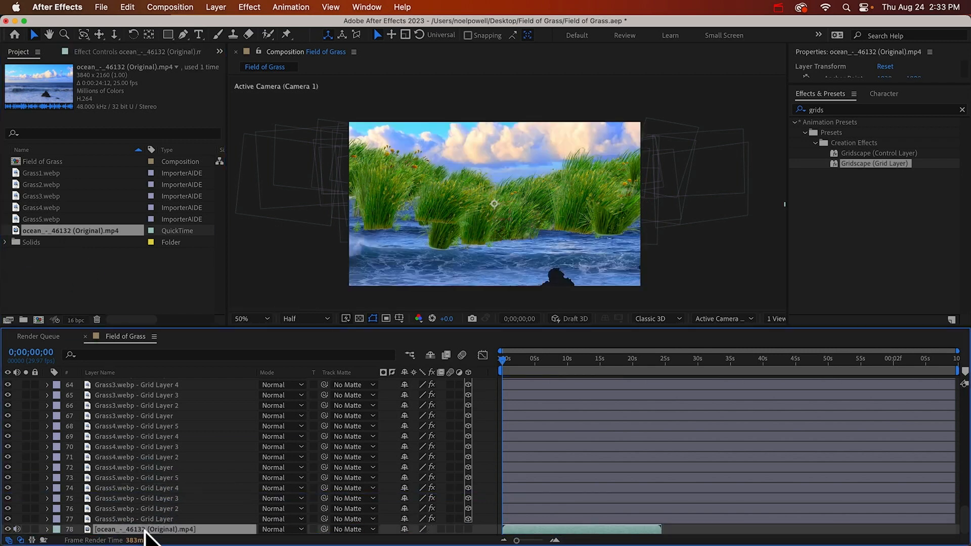
Make the ocean video layer 3D and push it back to 20000 on its Z position
{"action": "left_click", "coordinate": [469, 528]}
{"action": "key", "text": "p"}
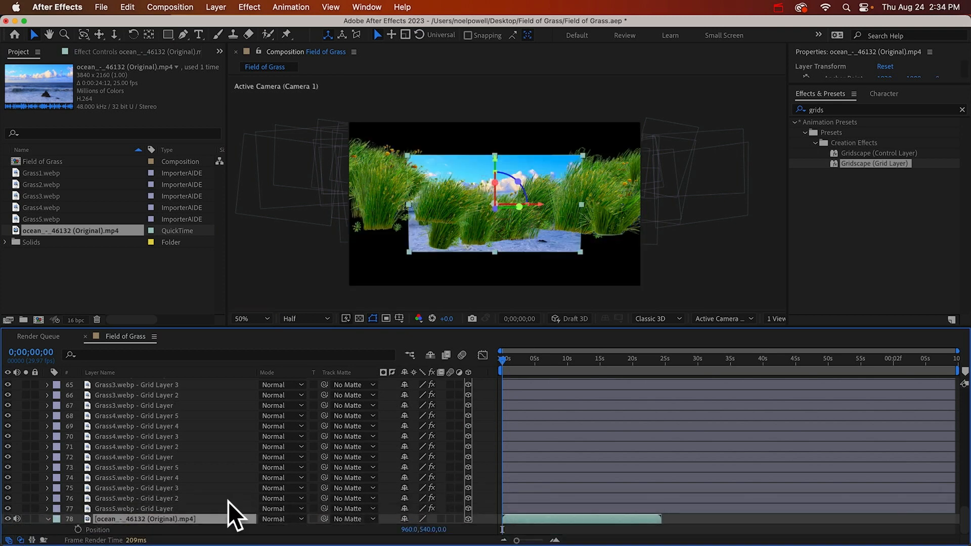
{"action": "left_click", "coordinate": [443, 529]}
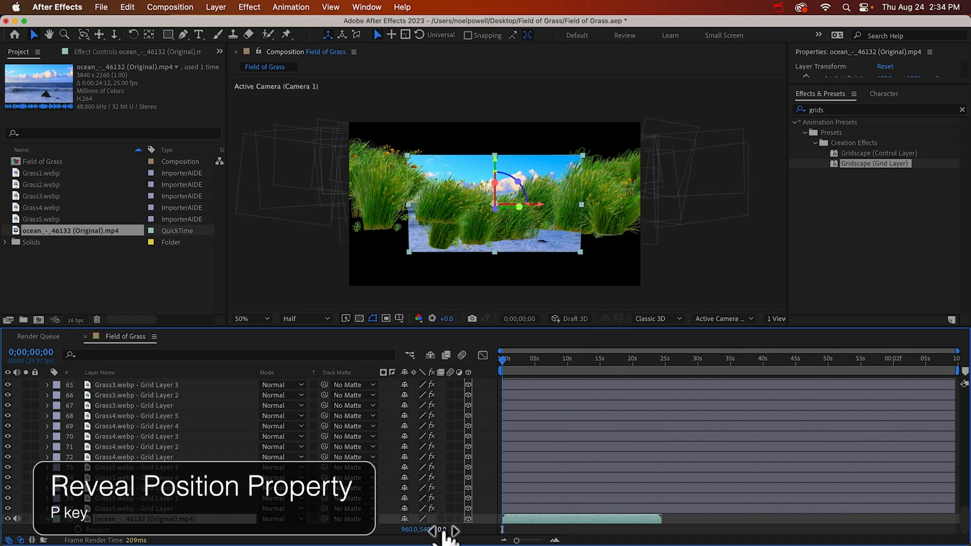
{"action": "type", "text": "20"}
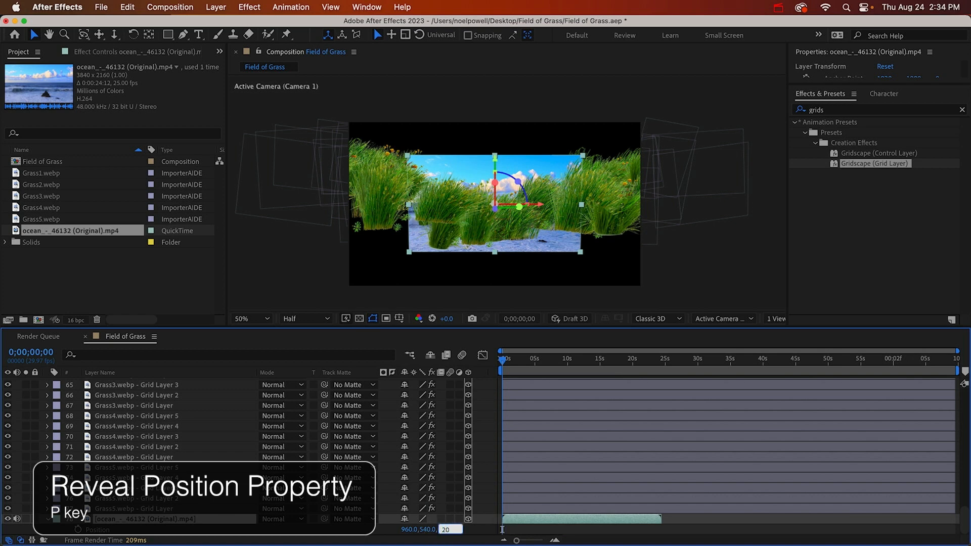
{"action": "type", "text": "000"}
{"action": "key", "text": "Return"}
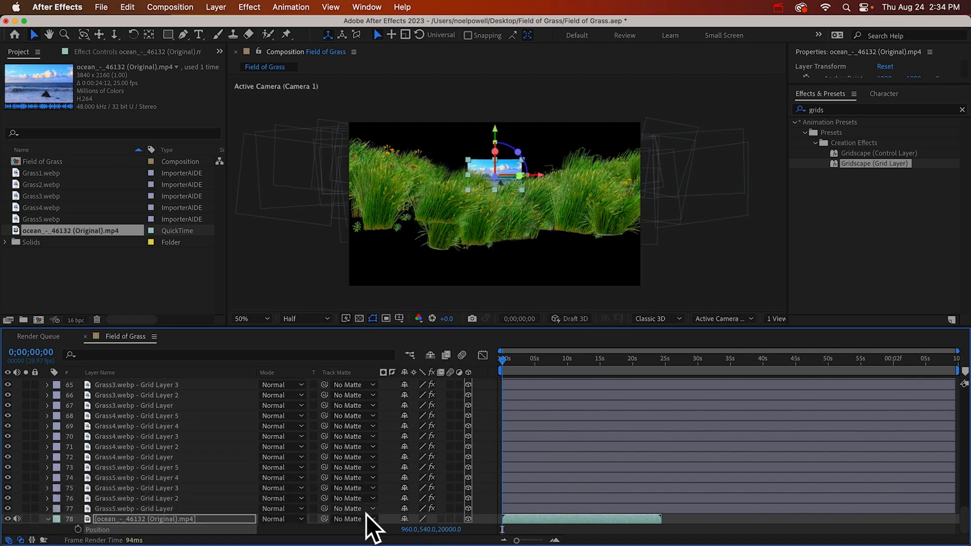
Scale the ocean layer up to 677% and raise it to about -395 on Y
{"action": "key", "text": "s"}
{"action": "left_click_drag", "start_coordinate": [420, 529], "coordinate": [774, 529]}
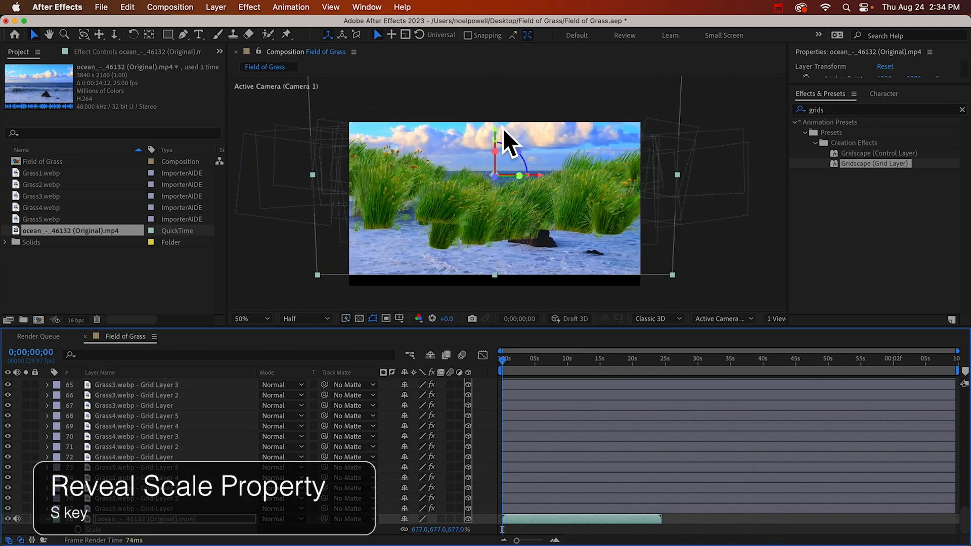
{"action": "mouse_move", "coordinate": [496, 134]}
{"action": "left_mouse_down"}
{"action": "mouse_move", "coordinate": [494, 114]}
{"action": "mouse_move", "coordinate": [498, 129]}
{"action": "left_mouse_up"}
Select all 75 grass grid layers, leaving out the camera, control and ocean layers, and duplicate that set seven times
{"action": "scroll", "coordinate": [167, 408], "scroll_direction": "up", "scroll_amount": 15}
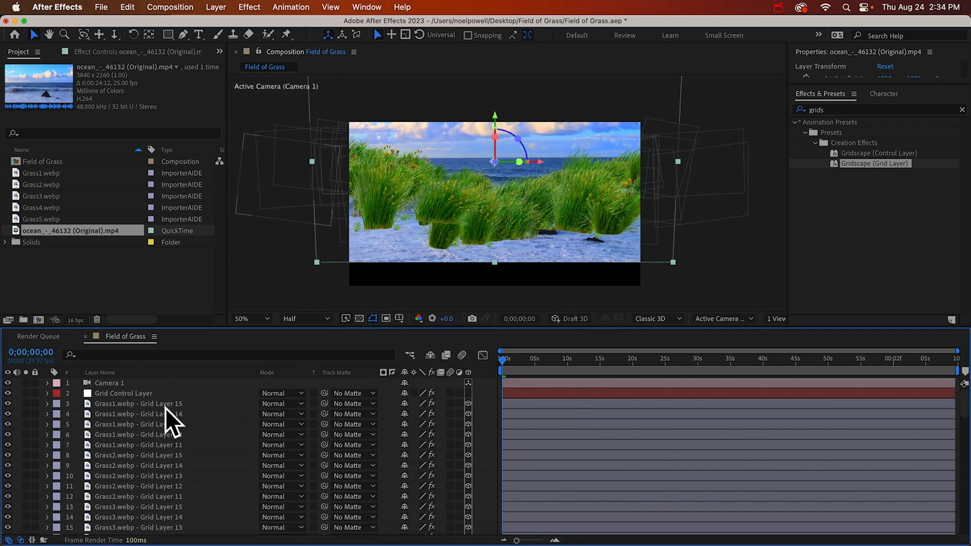
{"action": "left_click", "coordinate": [165, 408]}
{"action": "scroll", "coordinate": [167, 517], "scroll_direction": "down", "scroll_amount": 15}
{"action": "left_click", "coordinate": [165, 519], "text": "shift"}
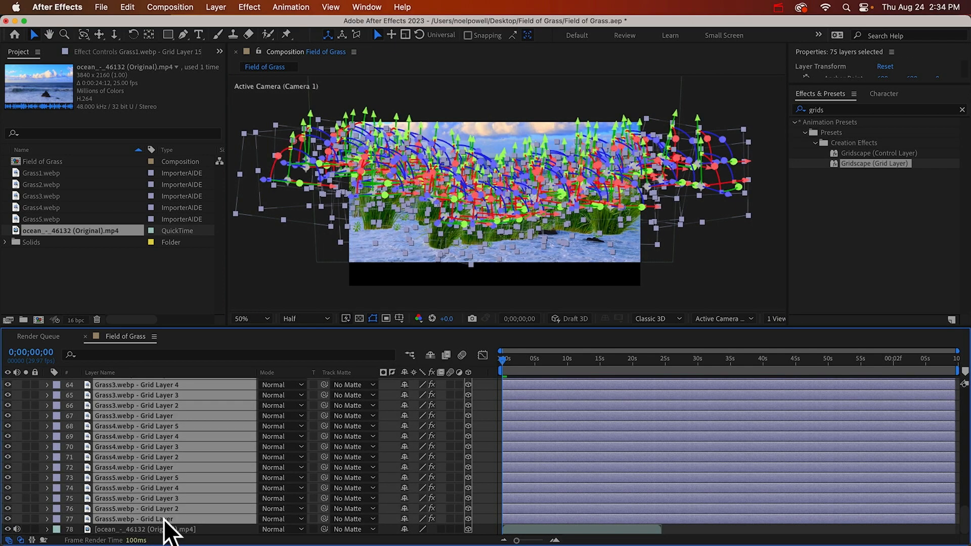
{"action": "key", "text": "super+d"}
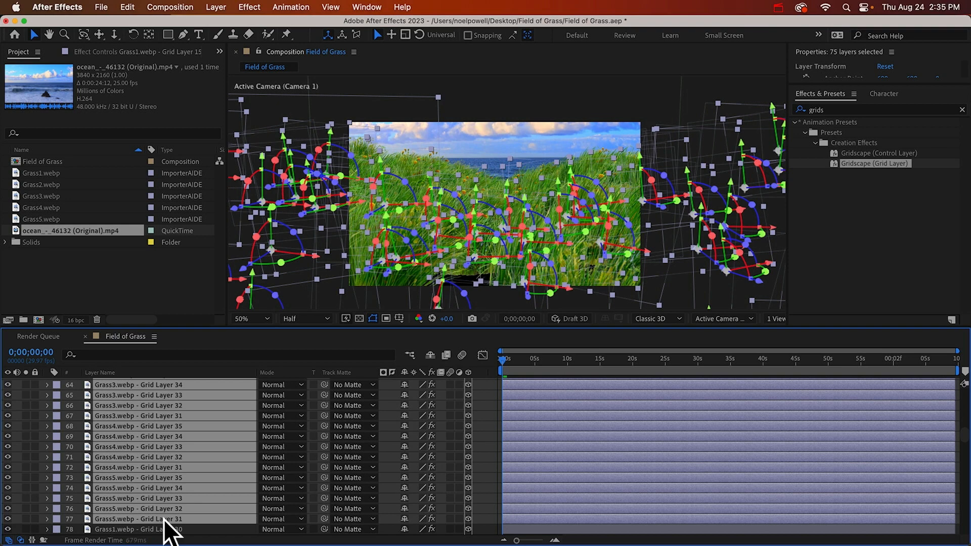
{"action": "key", "text": "super+d"}
{"action": "key", "text": "super+d"}
{"action": "key", "text": "super+d"}
{"action": "key", "text": "super+d"}
{"action": "key", "text": "super+d"}
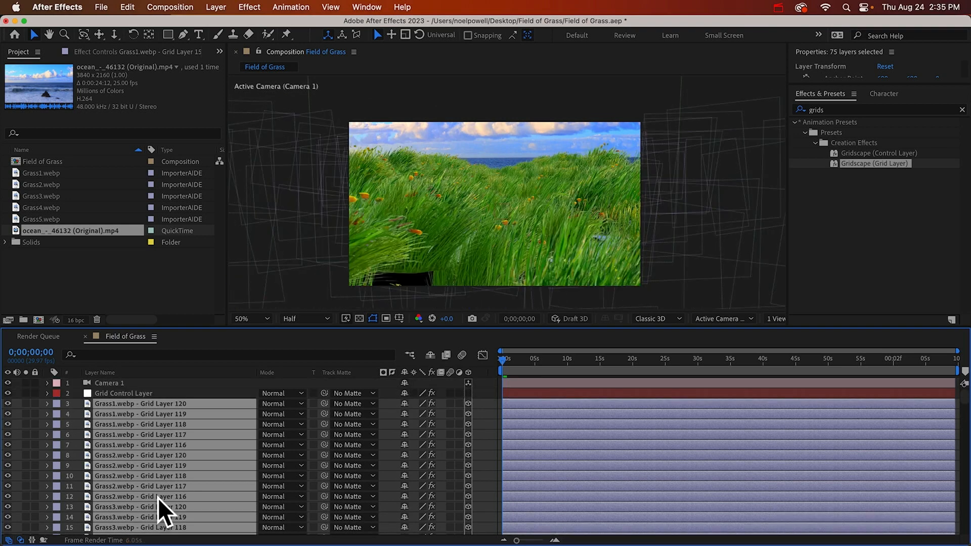
{"action": "scroll", "coordinate": [158, 498], "scroll_direction": "down", "scroll_amount": 20}
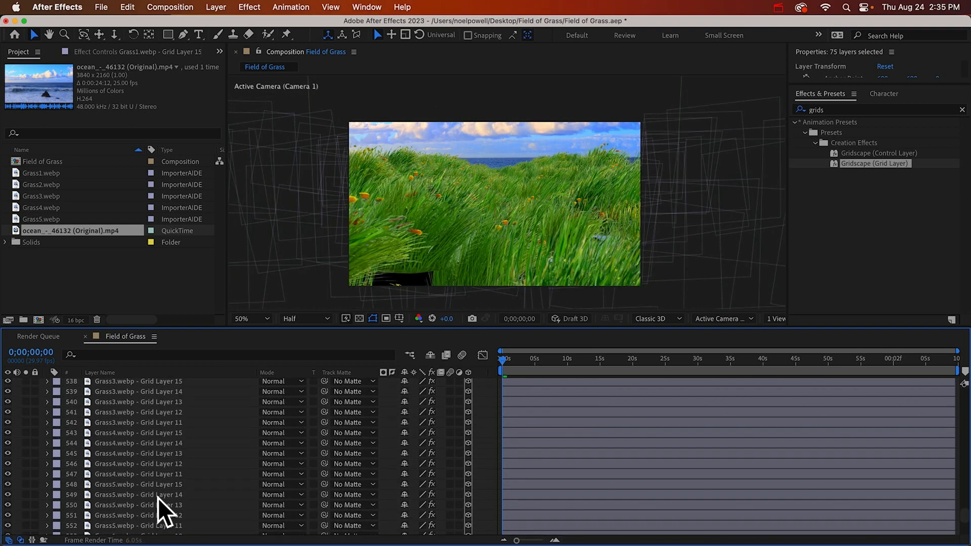
{"action": "scroll", "coordinate": [157, 497], "scroll_direction": "down", "scroll_amount": 10}
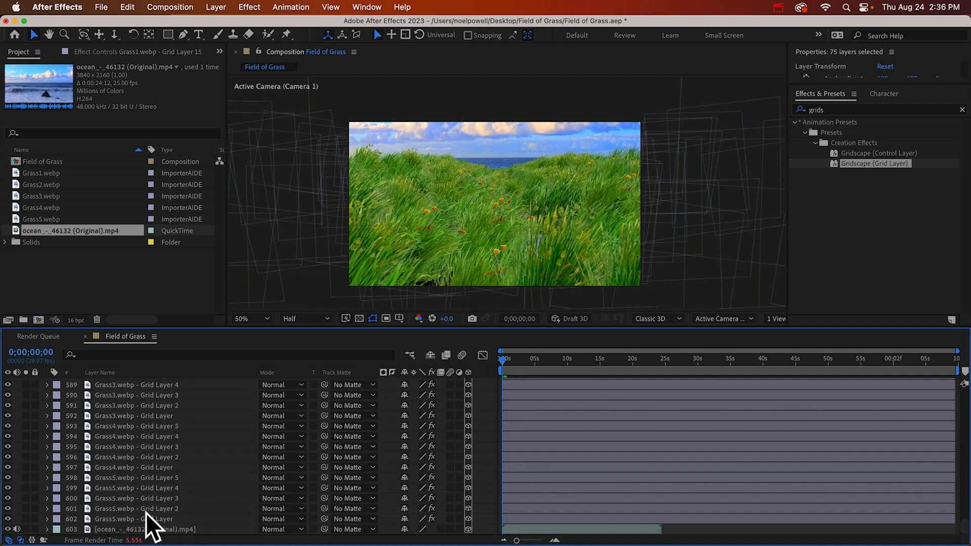
Show the whole field in the Right view and set the Grid Control Layer's Z Grid Spacing to 500
{"action": "left_click", "coordinate": [727, 316]}
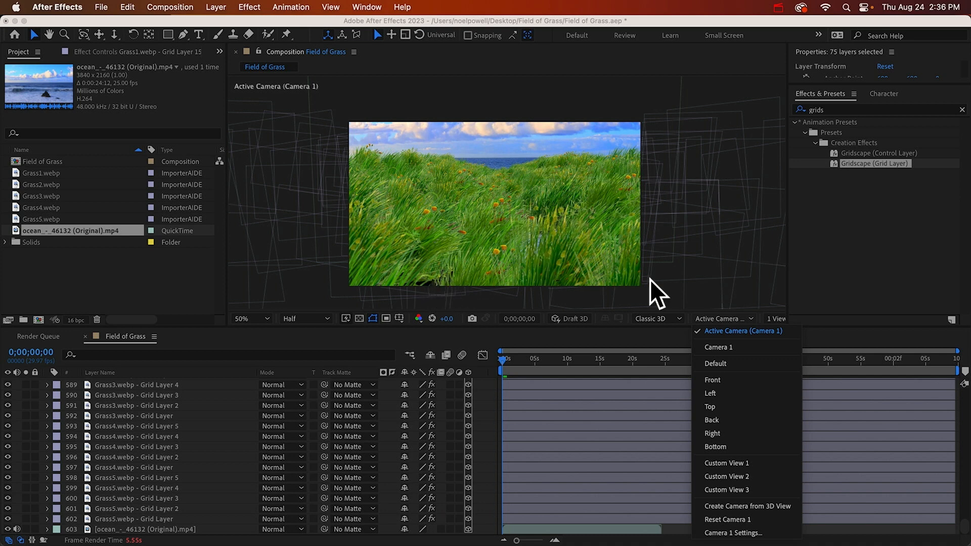
{"action": "left_click", "coordinate": [713, 433]}
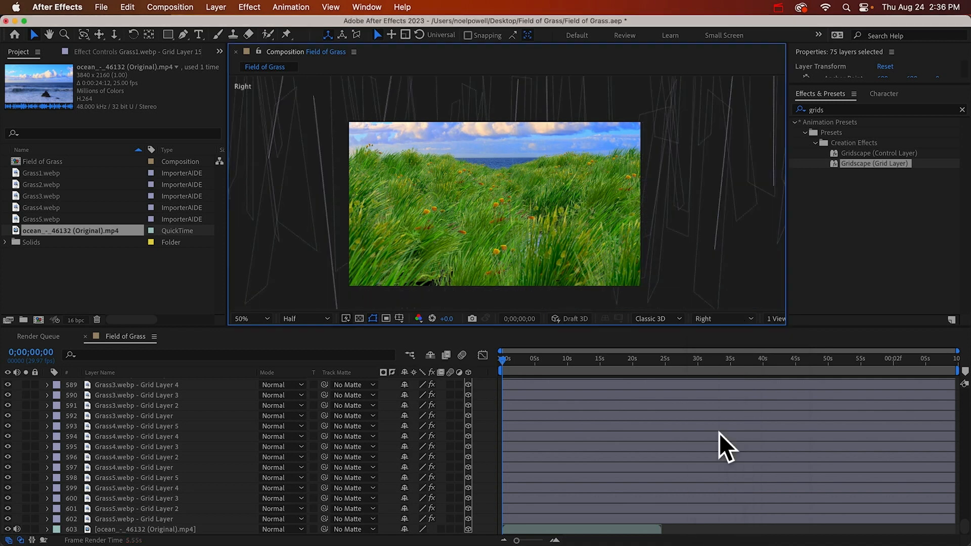
{"action": "scroll", "coordinate": [513, 183], "scroll_direction": "down", "scroll_amount": 7}
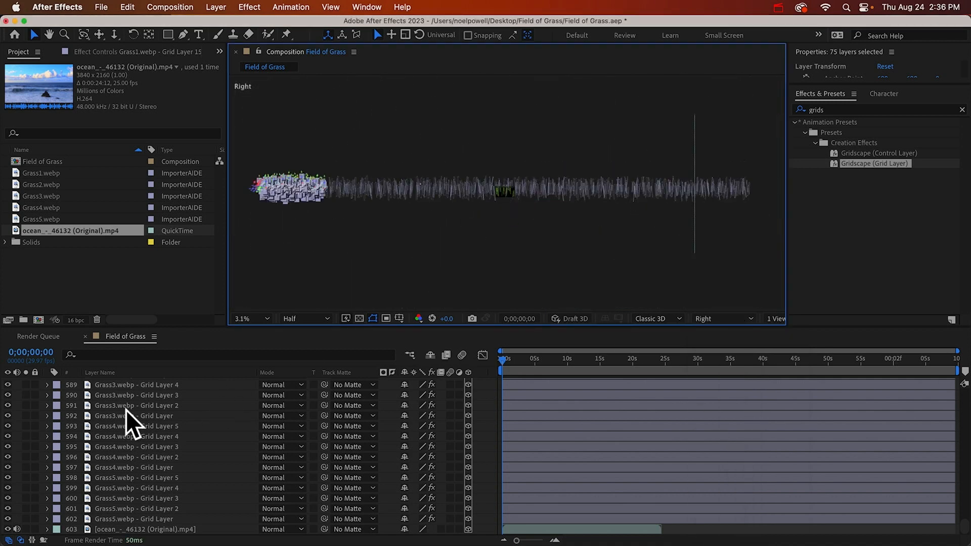
{"action": "scroll", "coordinate": [124, 392], "scroll_direction": "up", "scroll_amount": 20}
{"action": "left_click", "coordinate": [124, 392]}
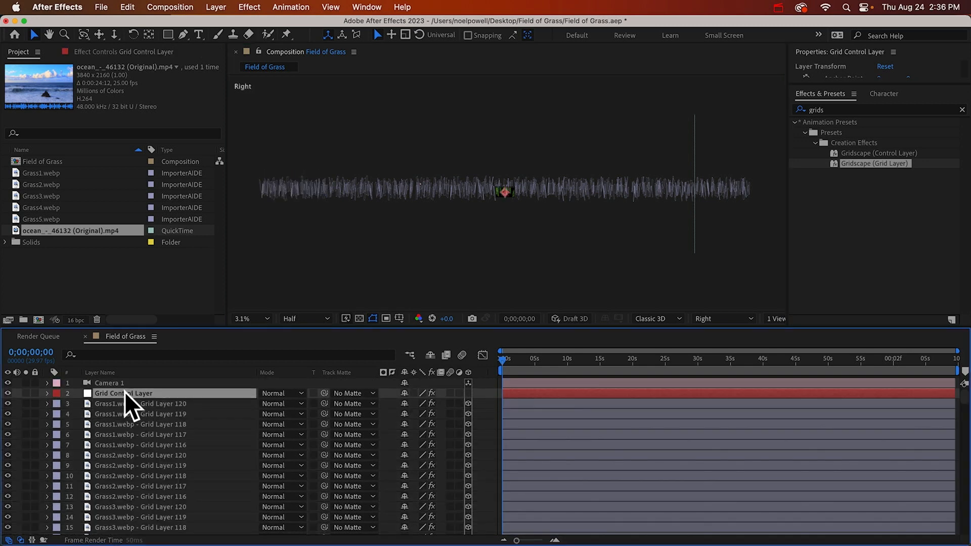
{"action": "left_click", "coordinate": [119, 49]}
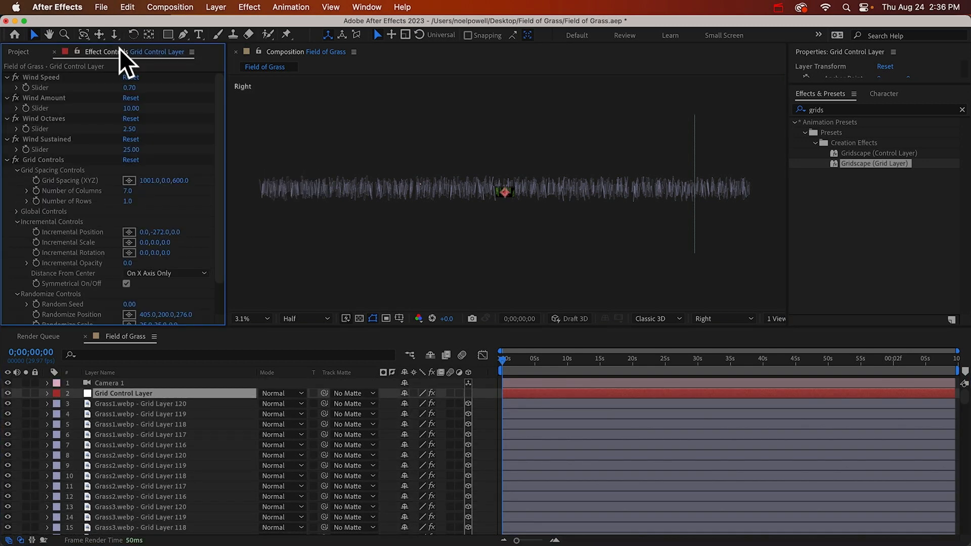
{"action": "left_click", "coordinate": [179, 181]}
{"action": "type", "text": "500"}
{"action": "key", "text": "Return"}
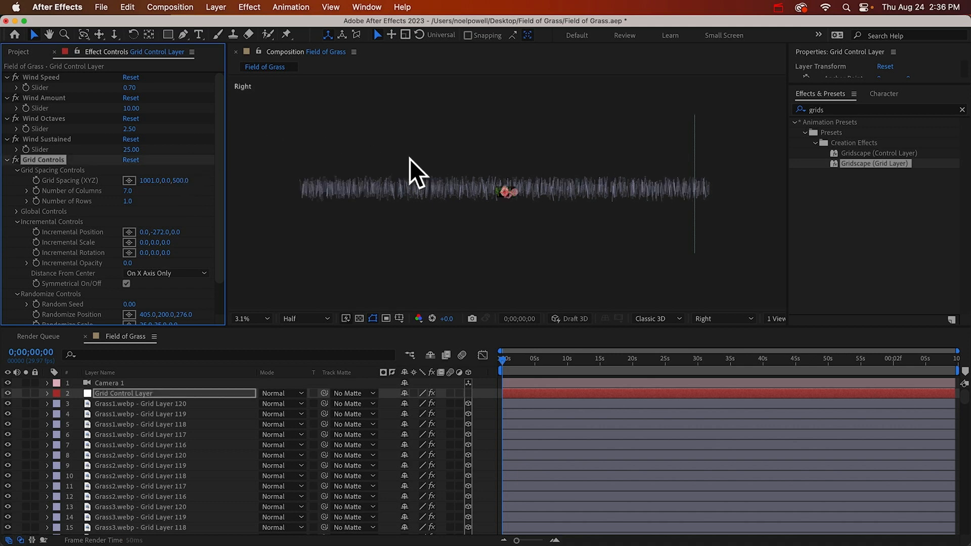
Set the ocean layer's Z position to 30000, behind the far end of the grass
{"action": "left_click", "coordinate": [695, 159]}
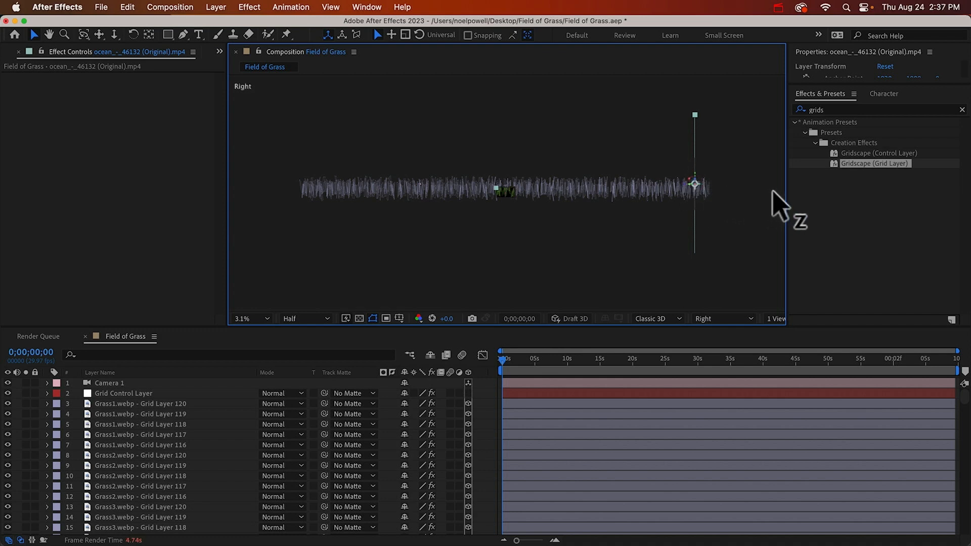
{"action": "scroll", "coordinate": [127, 531], "scroll_direction": "down", "scroll_amount": 20}
{"action": "left_click", "coordinate": [127, 529]}
{"action": "key", "text": "p"}
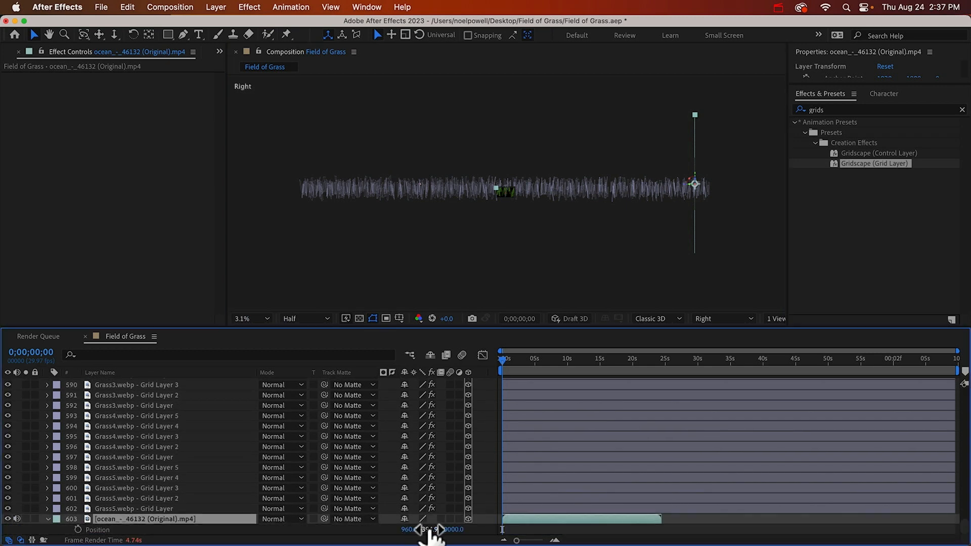
{"action": "left_click", "coordinate": [453, 530]}
{"action": "type", "text": "30"}
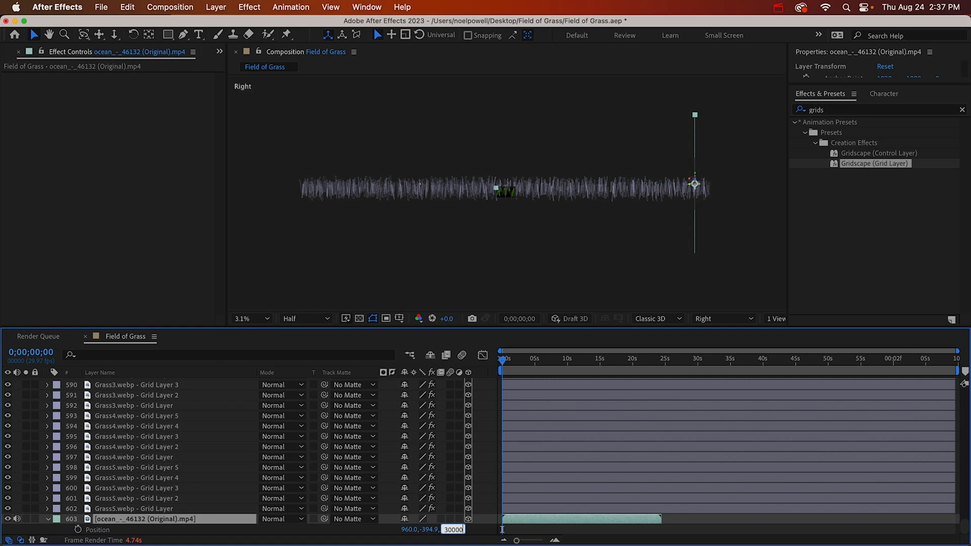
{"action": "type", "text": "000"}
{"action": "key", "text": "Return"}
Set Camera 1's Z position to -25000, in front of the near end of the grass
{"action": "scroll", "coordinate": [101, 403], "scroll_direction": "up", "scroll_amount": 20}
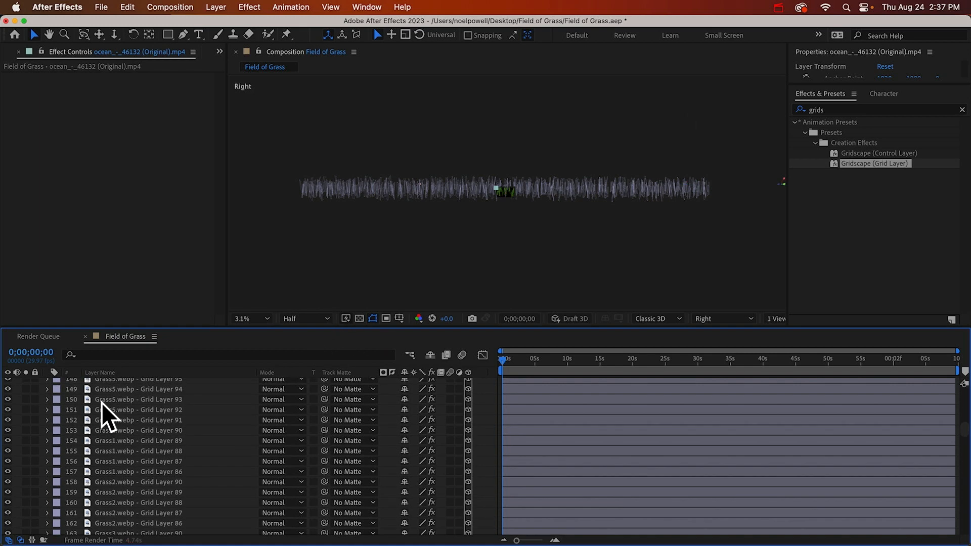
{"action": "left_click", "coordinate": [111, 382]}
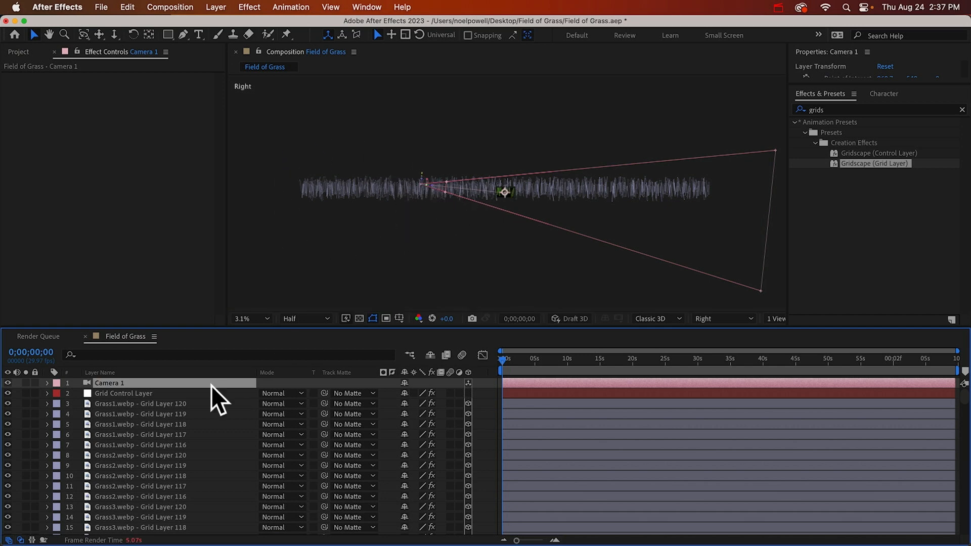
{"action": "key", "text": "p"}
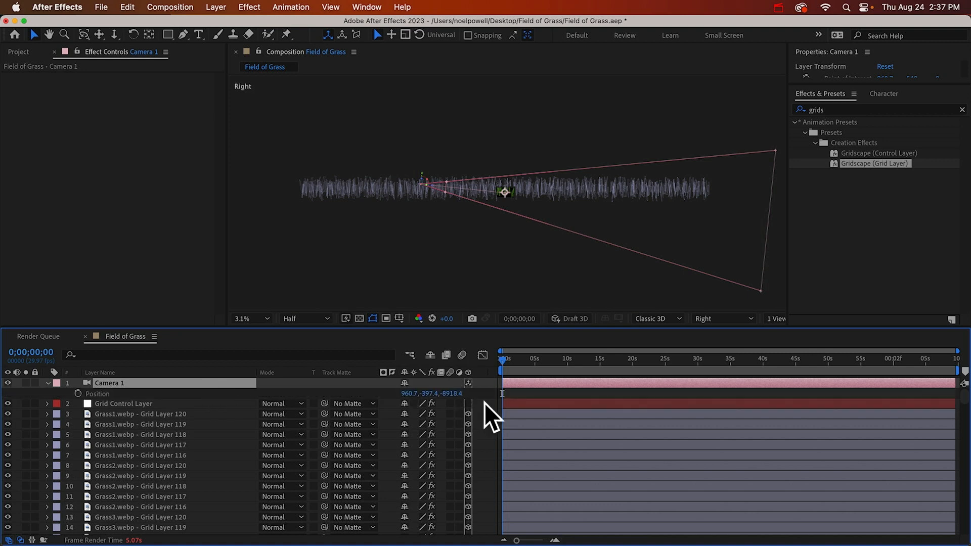
{"action": "left_click", "coordinate": [452, 394]}
{"action": "type", "text": "-25000"}
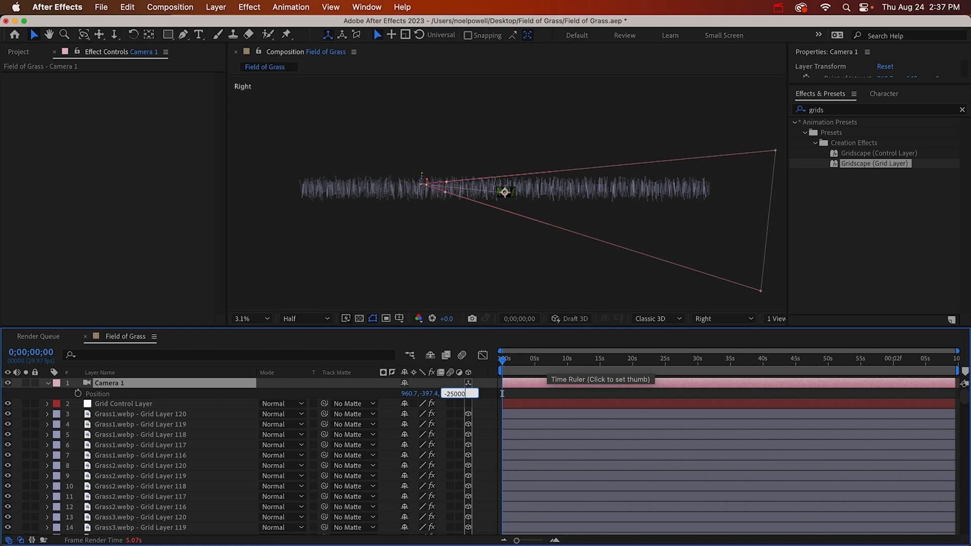
{"action": "key", "text": "Return"}
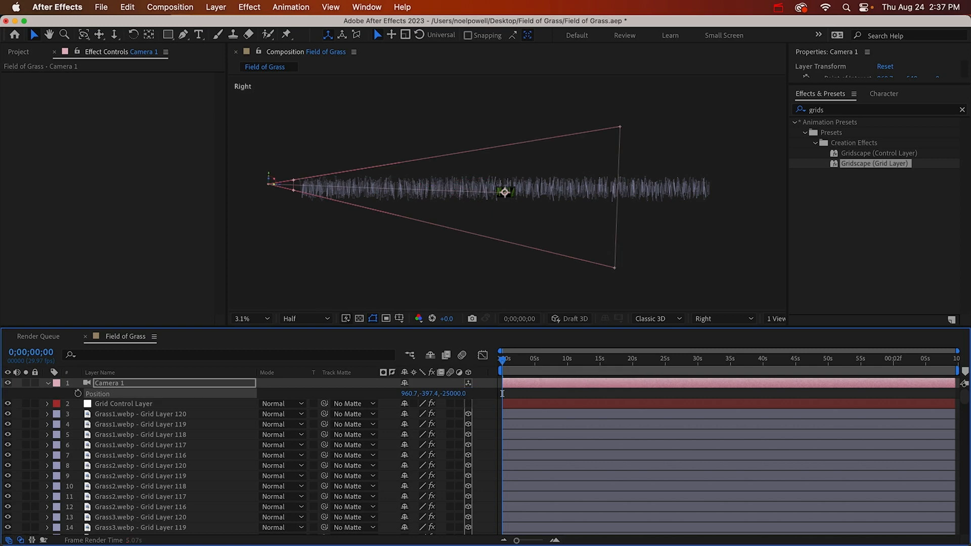
Move the playhead to 0;00;06;27 and show the composition through Camera 1
{"action": "left_click", "coordinate": [547, 361]}
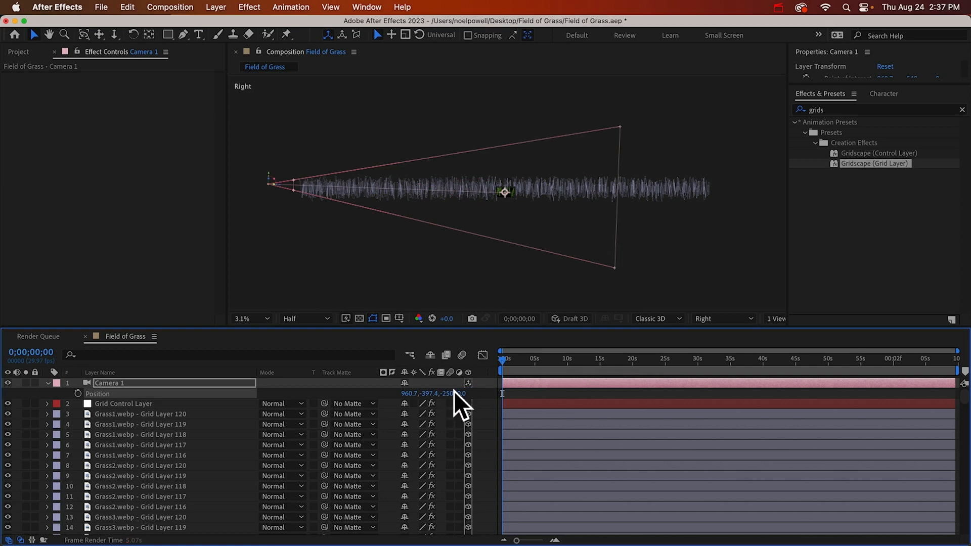
{"action": "left_click", "coordinate": [98, 385]}
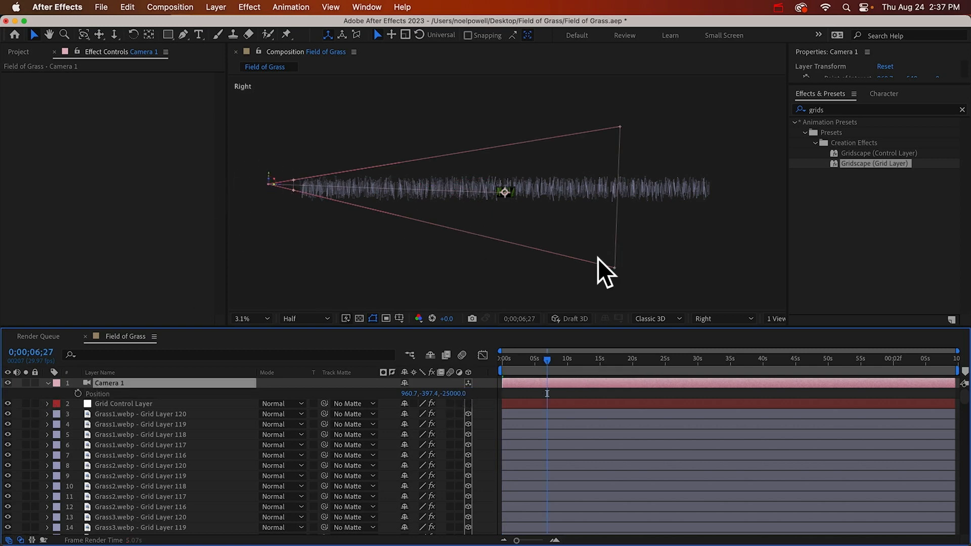
{"action": "left_click", "coordinate": [718, 316]}
{"action": "left_click", "coordinate": [720, 348]}
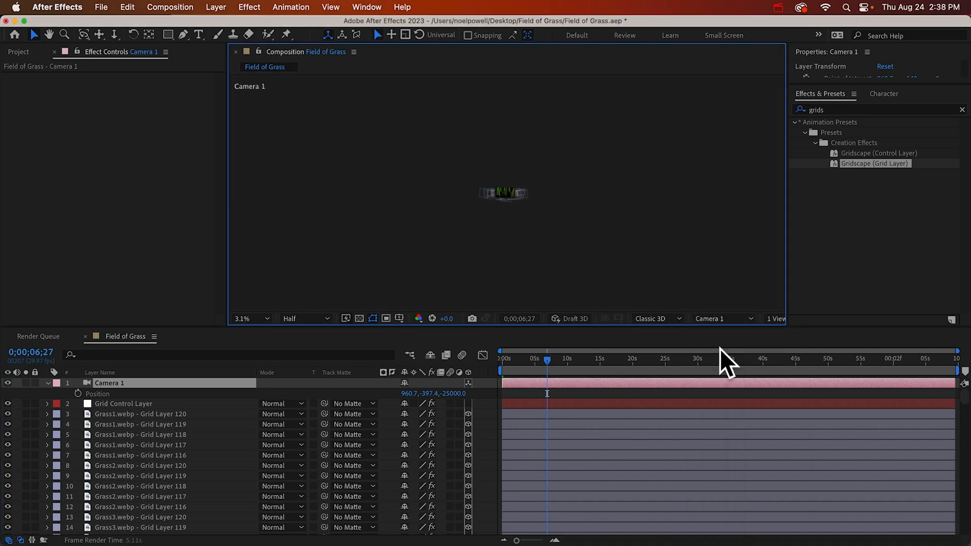
{"action": "scroll", "coordinate": [508, 190], "scroll_direction": "up", "scroll_amount": 5}
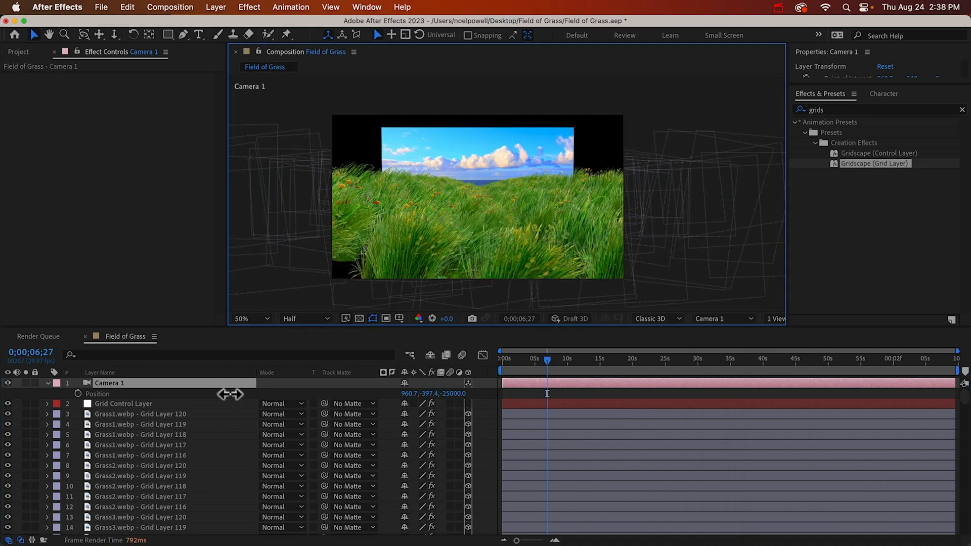
Set the Zoom in Camera 1's Camera Options to 3500 pixels
{"action": "left_click", "coordinate": [48, 383]}
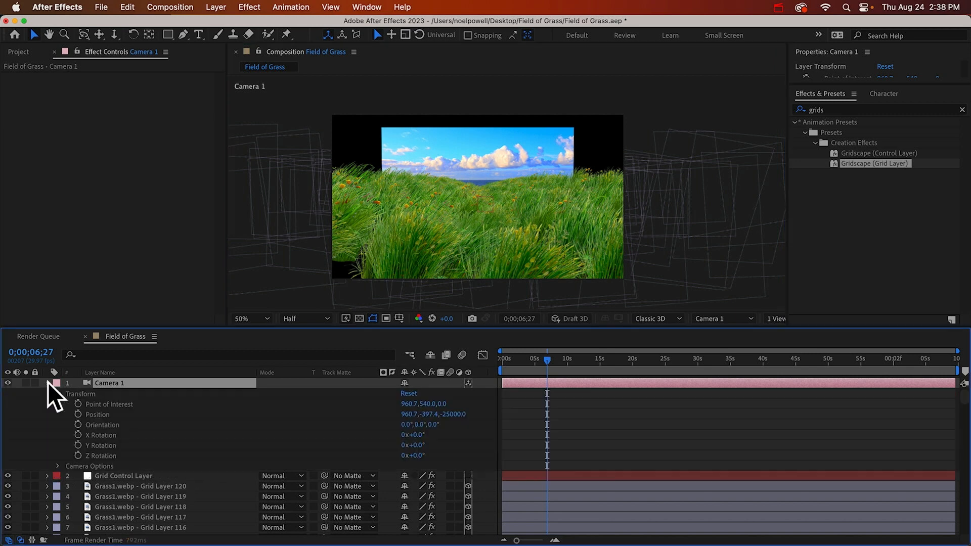
{"action": "left_click", "coordinate": [59, 464]}
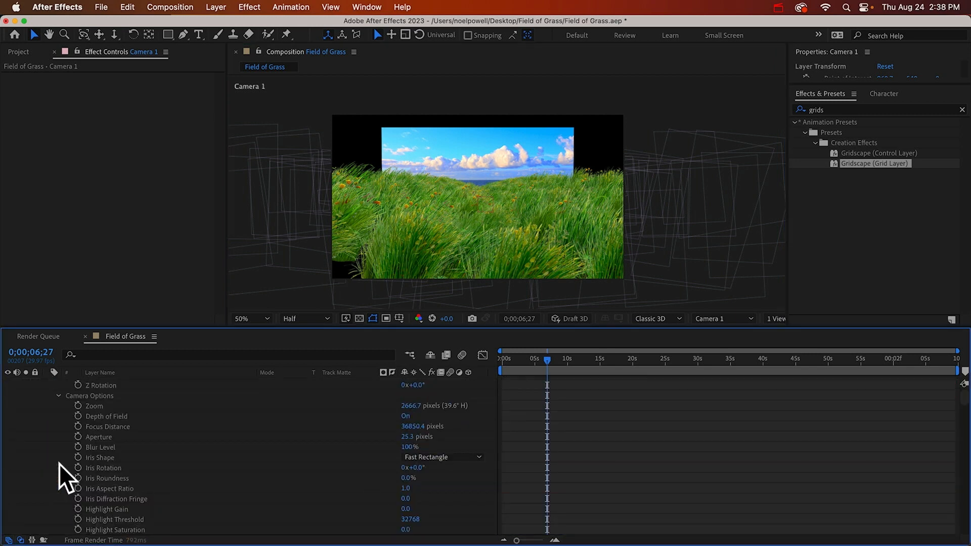
{"action": "left_click", "coordinate": [408, 406]}
{"action": "type", "text": "3500"}
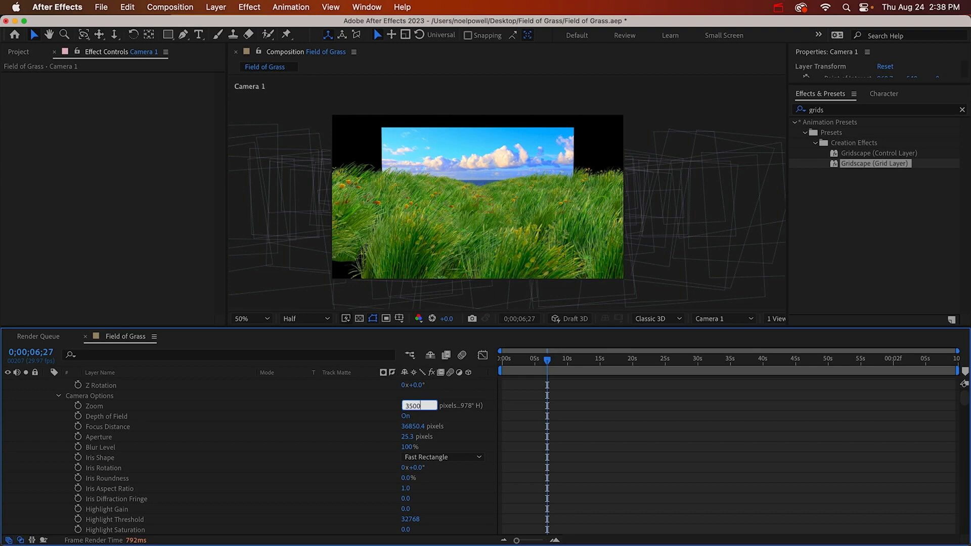
{"action": "key", "text": "Return"}
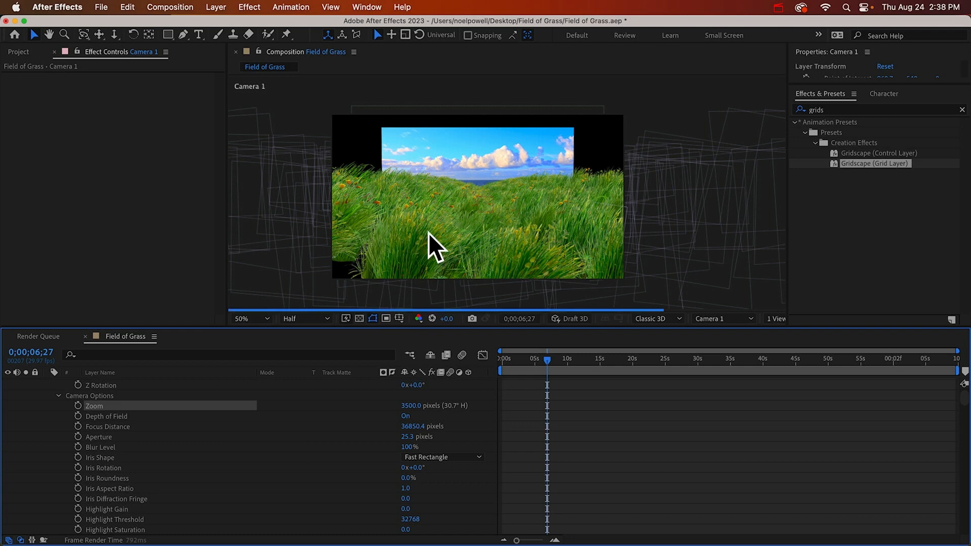
Set Camera 1's Y position to -200
{"action": "scroll", "coordinate": [386, 404], "scroll_direction": "up", "scroll_amount": 3}
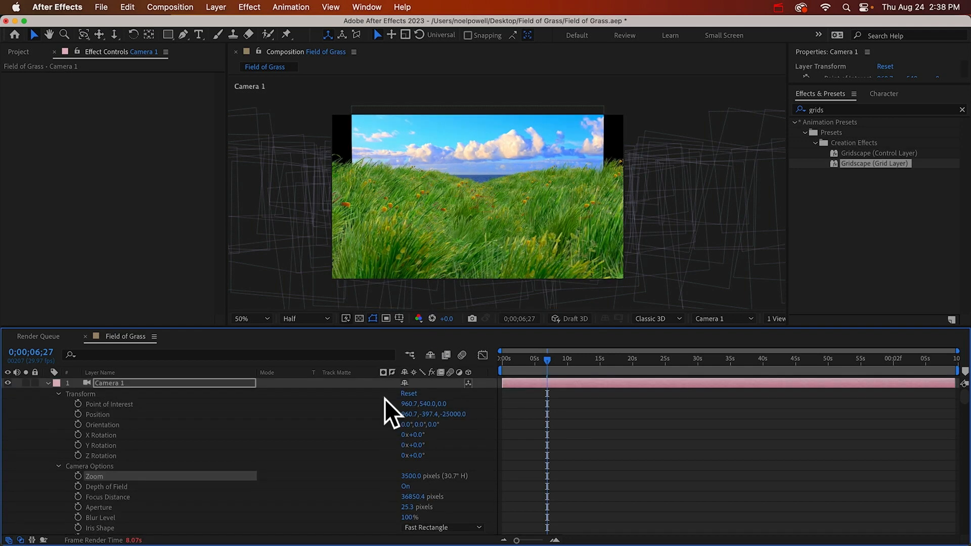
{"action": "left_click", "coordinate": [429, 414]}
{"action": "type", "text": "-200"}
{"action": "key", "text": "Return"}
Try a Y position of -100 for Camera 1 and undo that change
{"action": "key", "text": "Return"}
{"action": "left_click", "coordinate": [428, 414]}
{"action": "type", "text": "-300"}
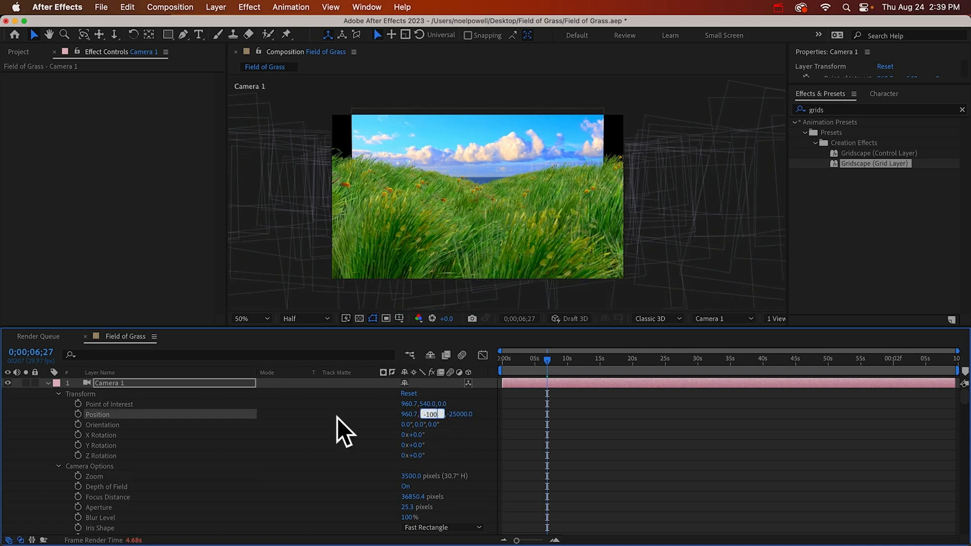
{"action": "key", "text": "Return"}
{"action": "key", "text": "super+z"}
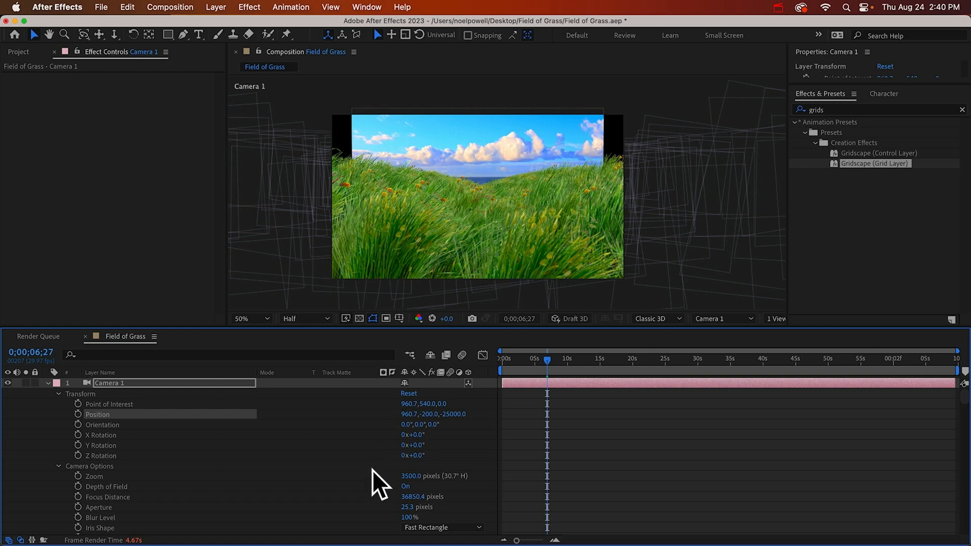
Solo the ocean video layer, then raise it to a Y position of about -1037 and enlarge it to span the frame's width
{"action": "scroll", "coordinate": [372, 470], "scroll_direction": "down", "scroll_amount": 20}
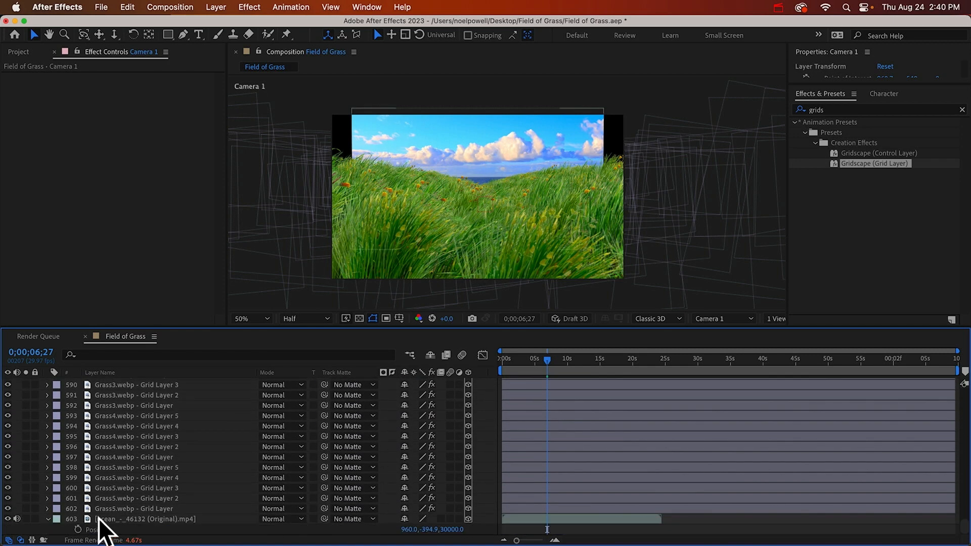
{"action": "left_click", "coordinate": [103, 519]}
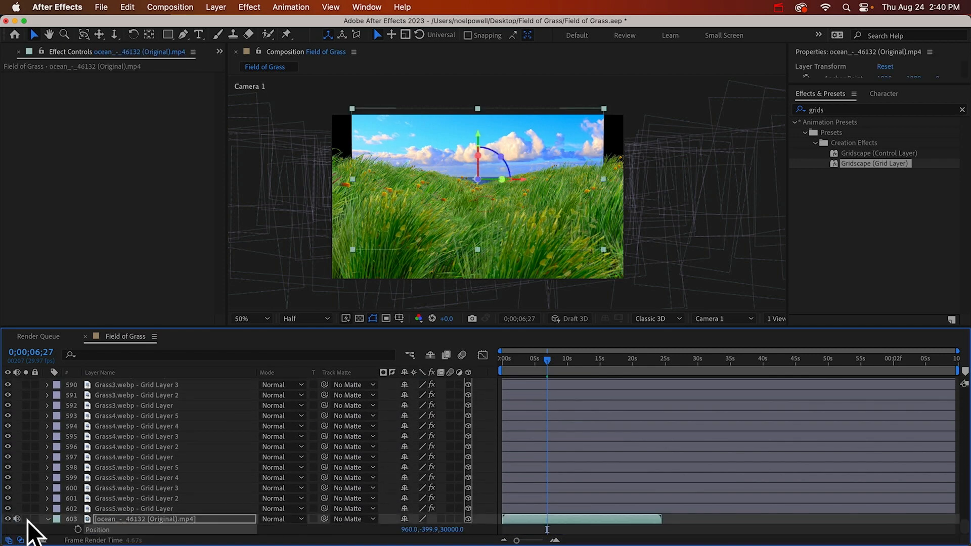
{"action": "left_click", "coordinate": [26, 518]}
{"action": "left_click_drag", "start_coordinate": [430, 529], "coordinate": [52, 507]}
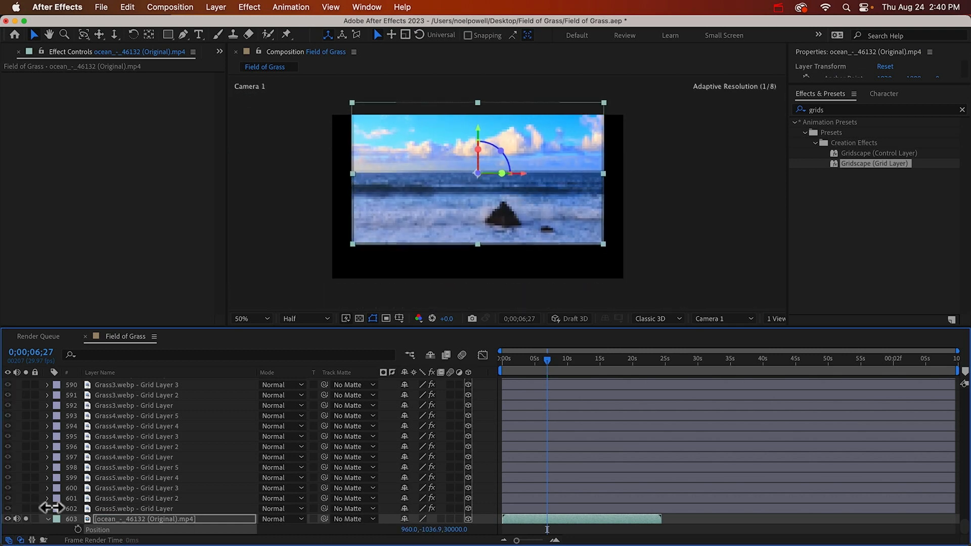
{"action": "key", "text": "s"}
{"action": "left_click_drag", "start_coordinate": [421, 530], "coordinate": [592, 539]}
At the start of the composition, orbit Camera 1 to about X -1218 and keyframe its Position and Point of Interest
{"action": "scroll", "coordinate": [469, 398], "scroll_direction": "up", "scroll_amount": 20}
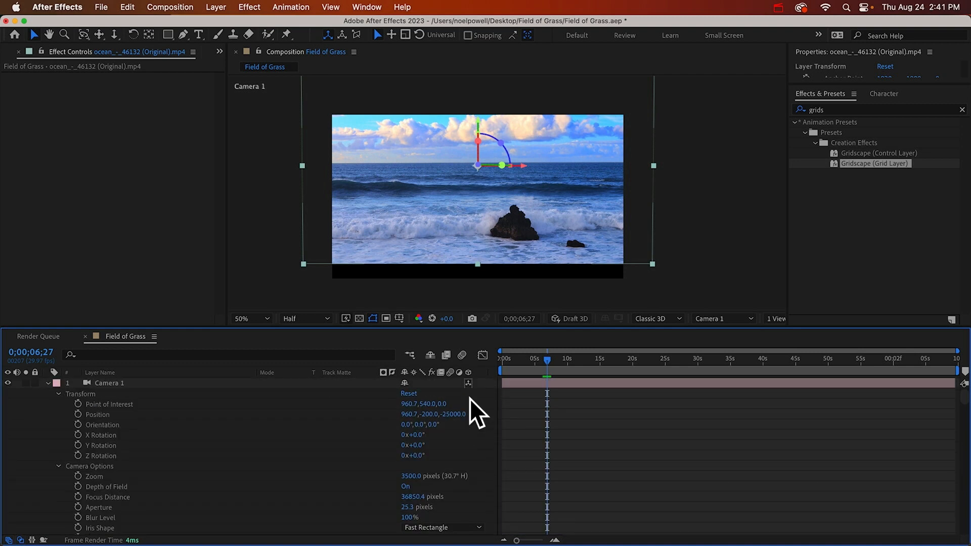
{"action": "left_click", "coordinate": [111, 383]}
{"action": "key", "text": "Home"}
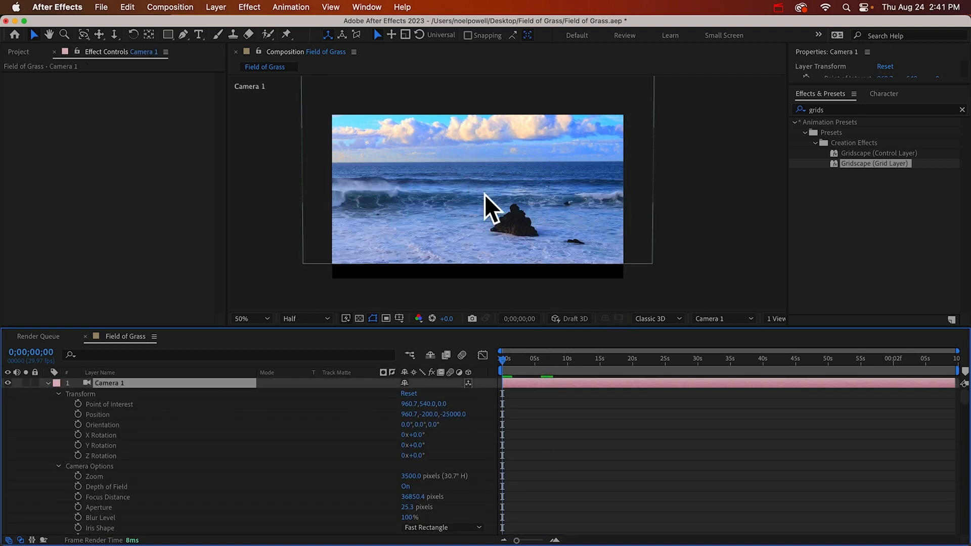
{"action": "key", "text": "c"}
{"action": "left_click_drag", "start_coordinate": [481, 182], "coordinate": [487, 184]}
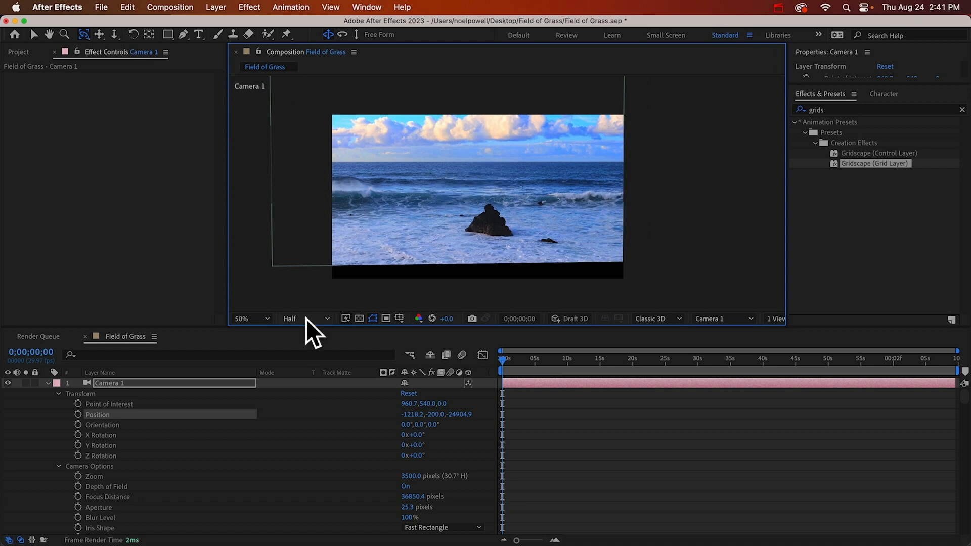
{"action": "left_click", "coordinate": [78, 414]}
{"action": "left_click", "coordinate": [78, 404]}
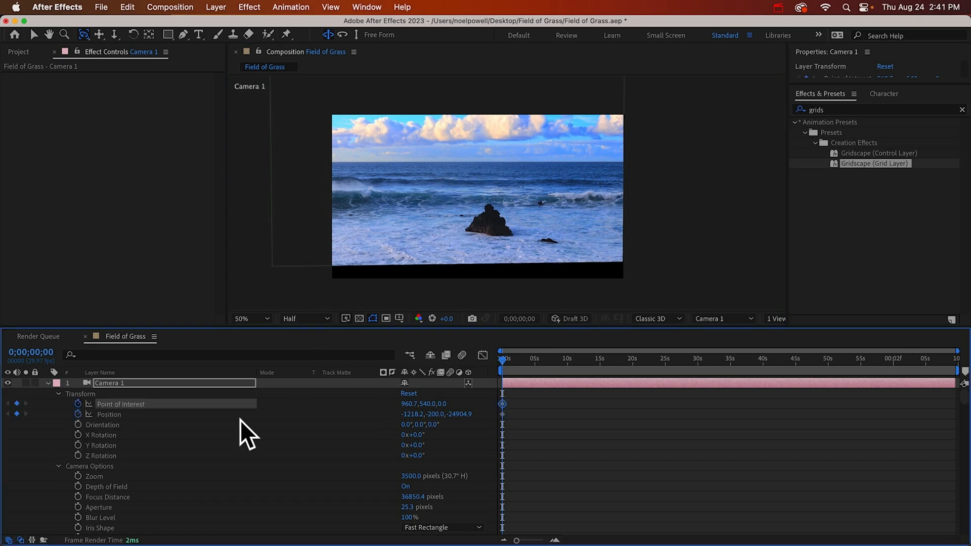
At 0;00;09;29, orbit Camera 1 the opposite way to about X 2703, Y -636 and set its Z position to -18000
{"action": "left_click_drag", "start_coordinate": [522, 368], "coordinate": [568, 360]}
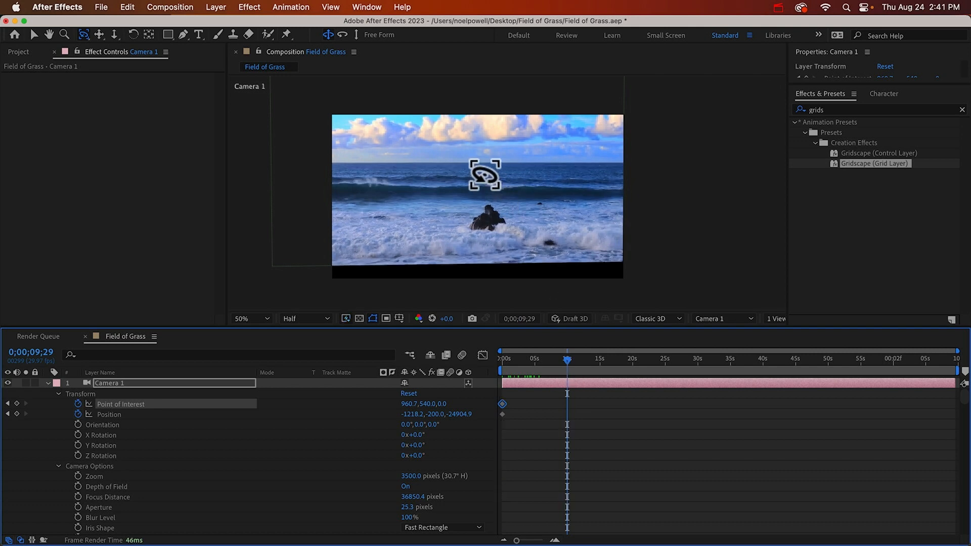
{"action": "left_click_drag", "start_coordinate": [488, 177], "coordinate": [479, 175]}
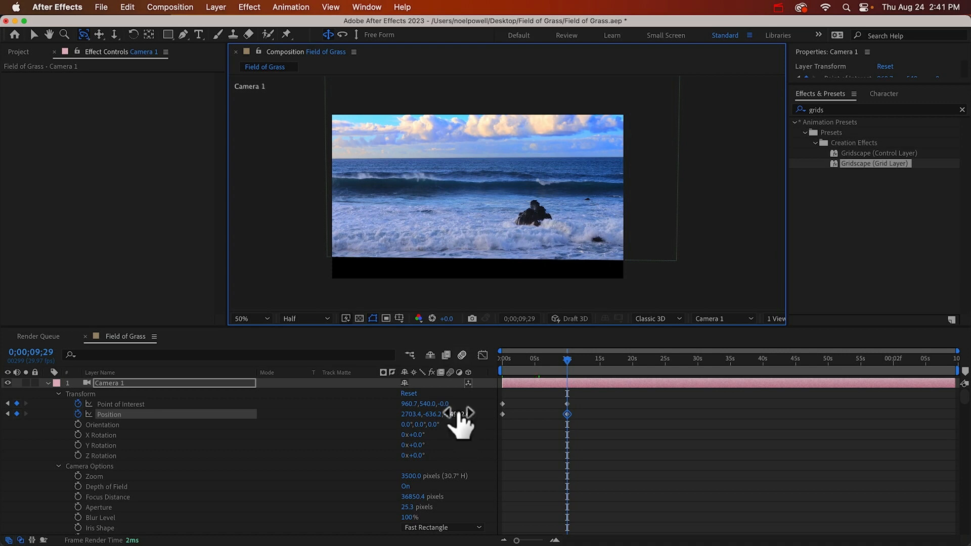
{"action": "left_click", "coordinate": [460, 414]}
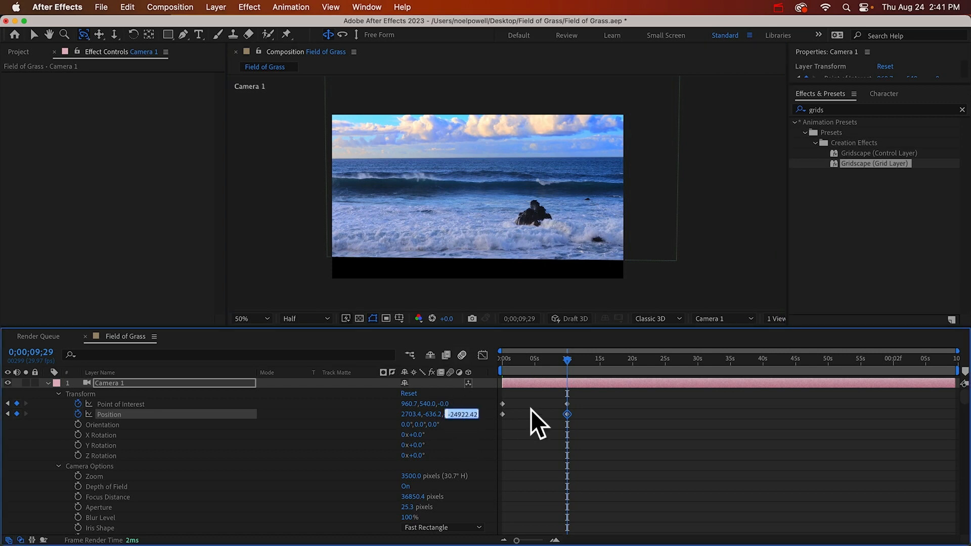
{"action": "type", "text": "-18000"}
{"action": "key", "text": "Return"}
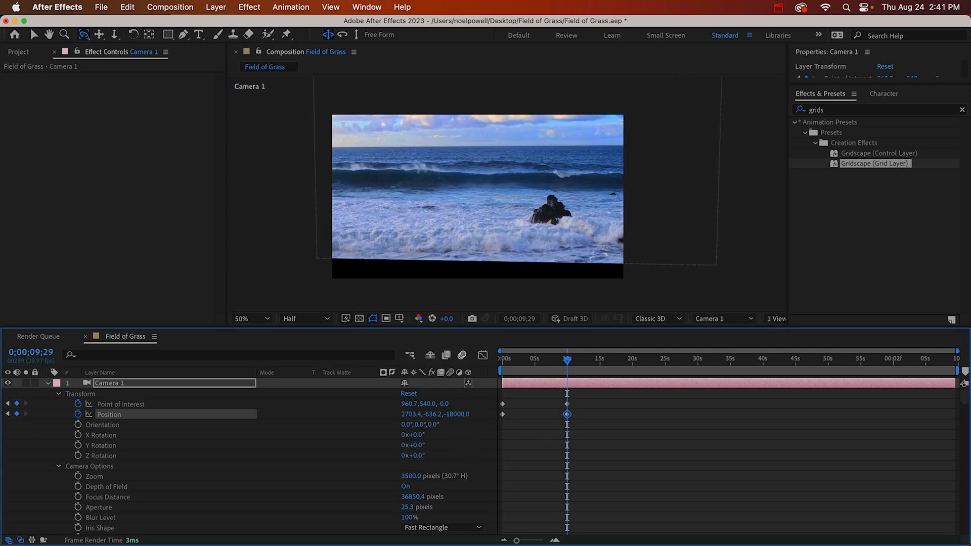
{"action": "left_click_drag", "start_coordinate": [454, 192], "coordinate": [450, 189]}
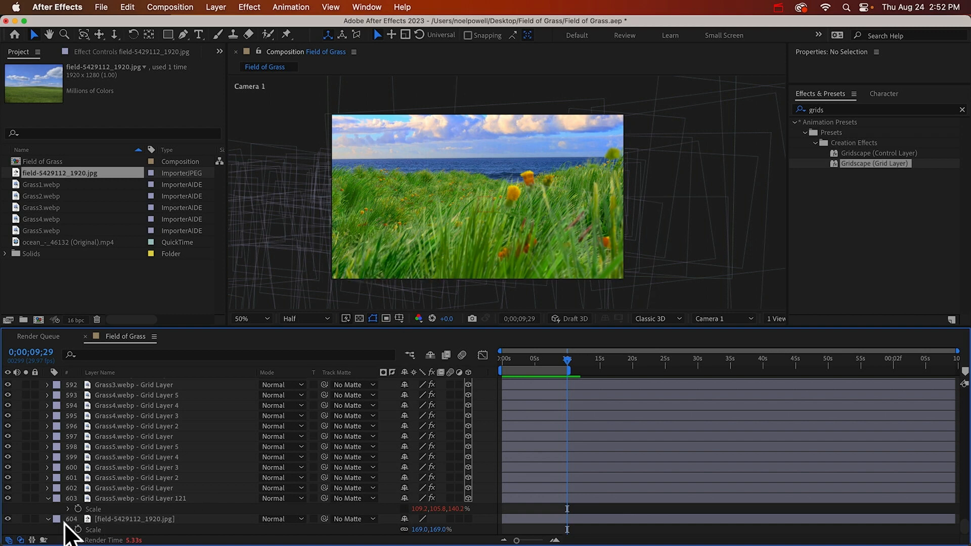
Isolate the field-5429112_1920.jpg layer with its solo switch to examine the ground image behind the grass
{"action": "left_click", "coordinate": [26, 519]}
{"action": "left_click", "coordinate": [25, 519]}
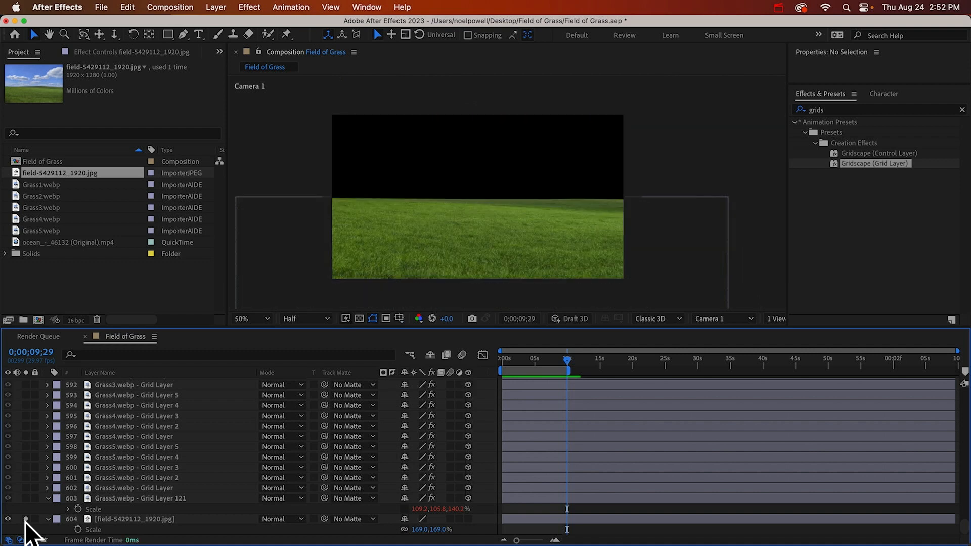